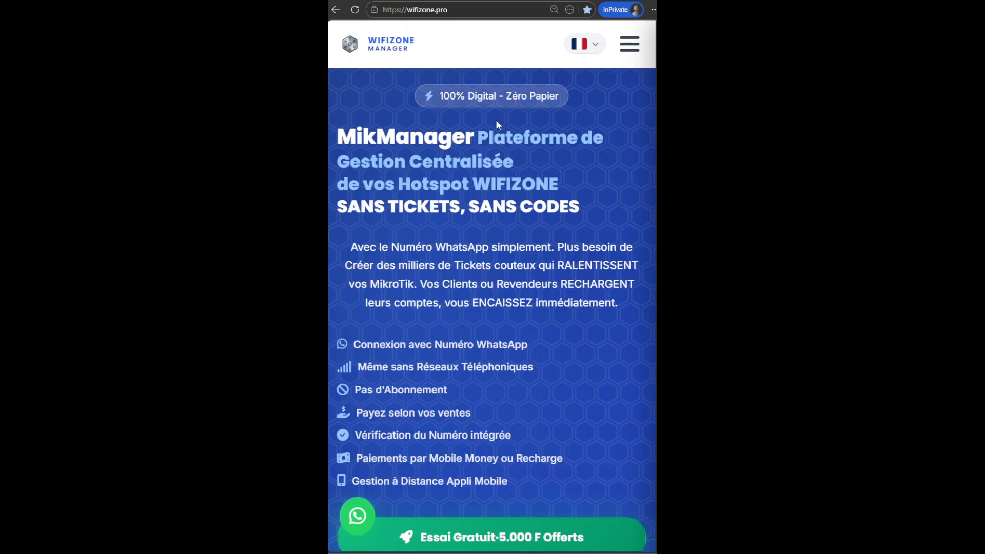
# Open the Connexion login page from the site's menu.
pyautogui.click(632, 44)
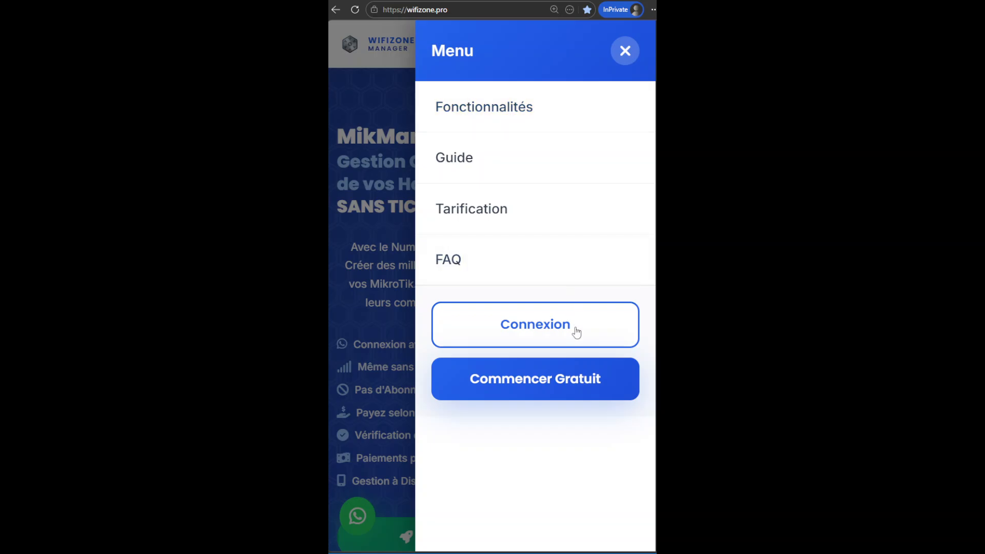
pyautogui.click(577, 332)
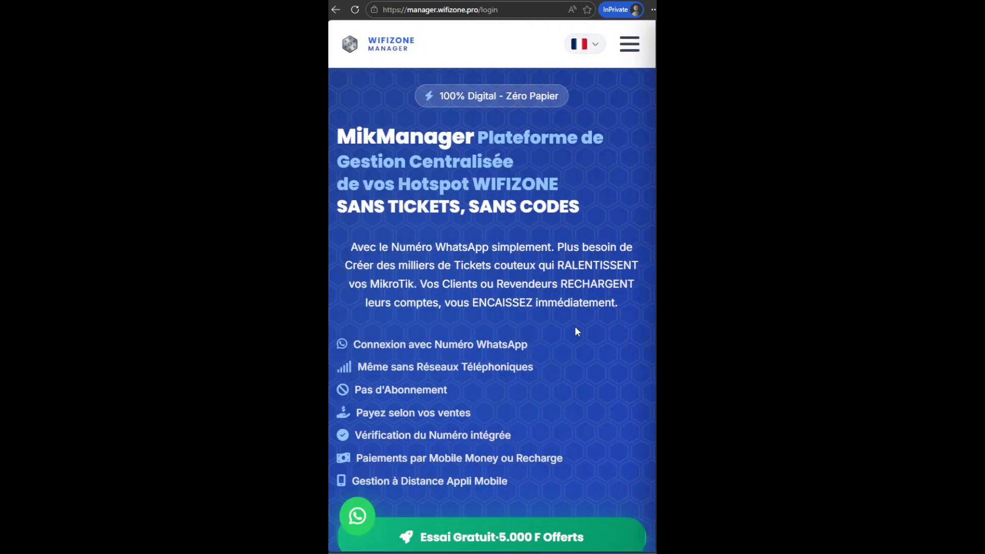
# Enter the account's WhatsApp number in the login form.
pyautogui.click(488, 246)
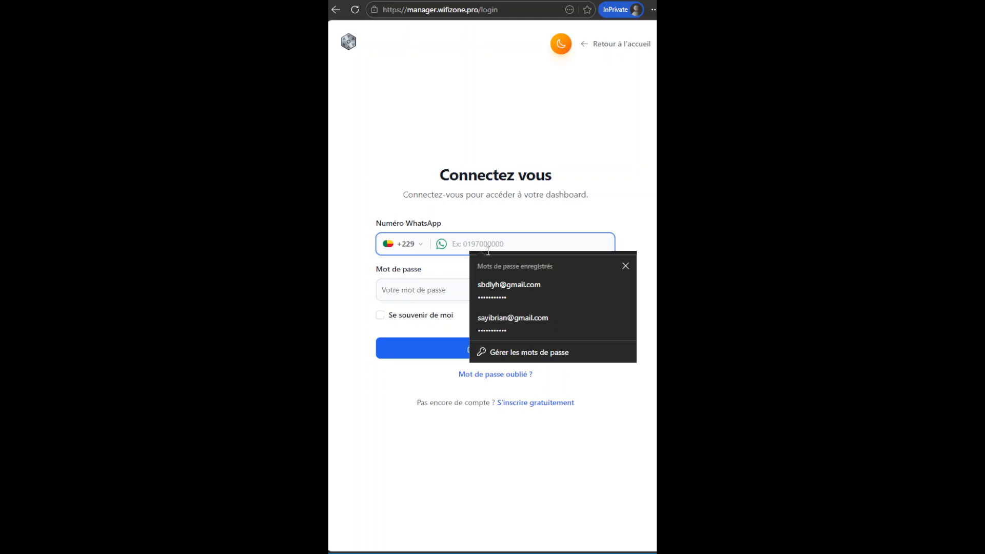
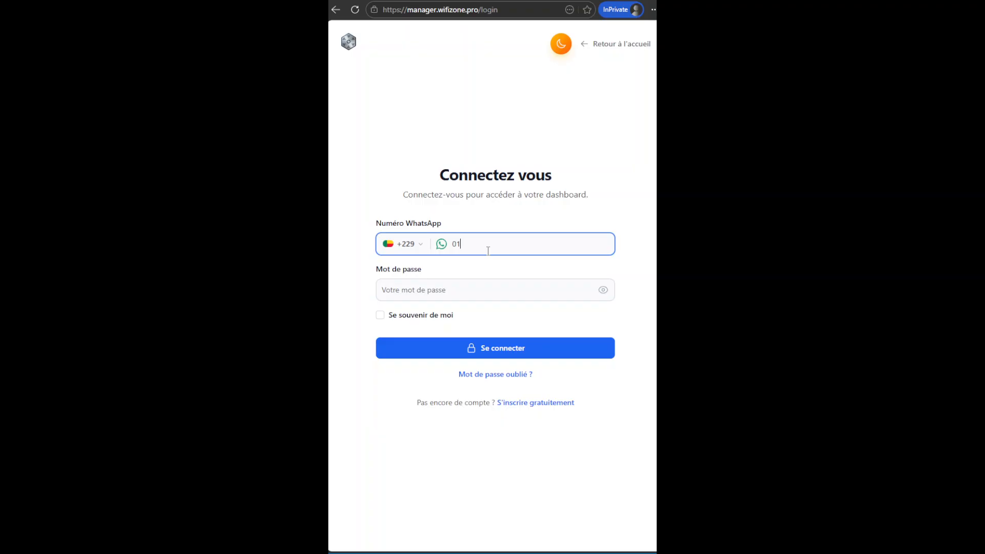
# Enter the account password and sign in to the dashboard.
pyautogui.click(456, 291)
pyautogui.write('****')
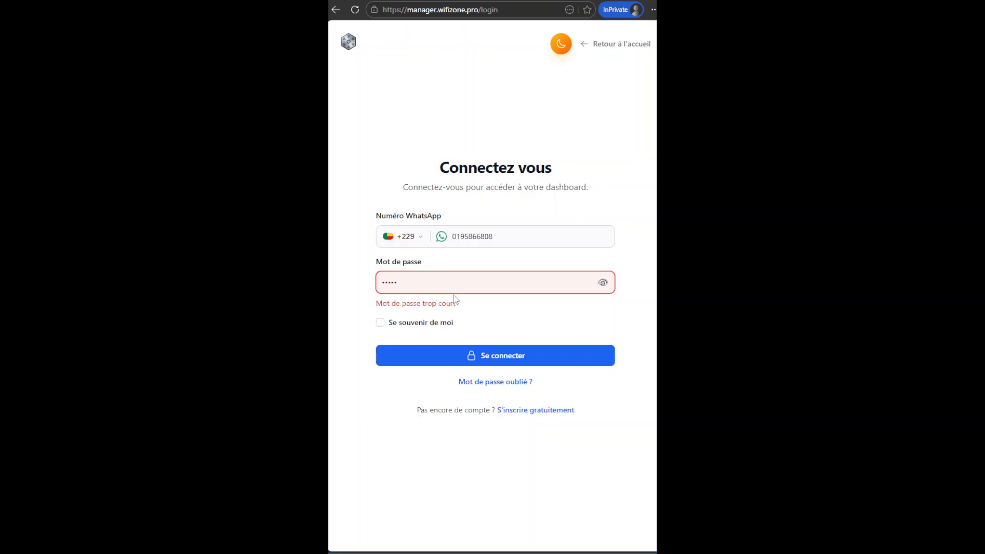
pyautogui.write('********')
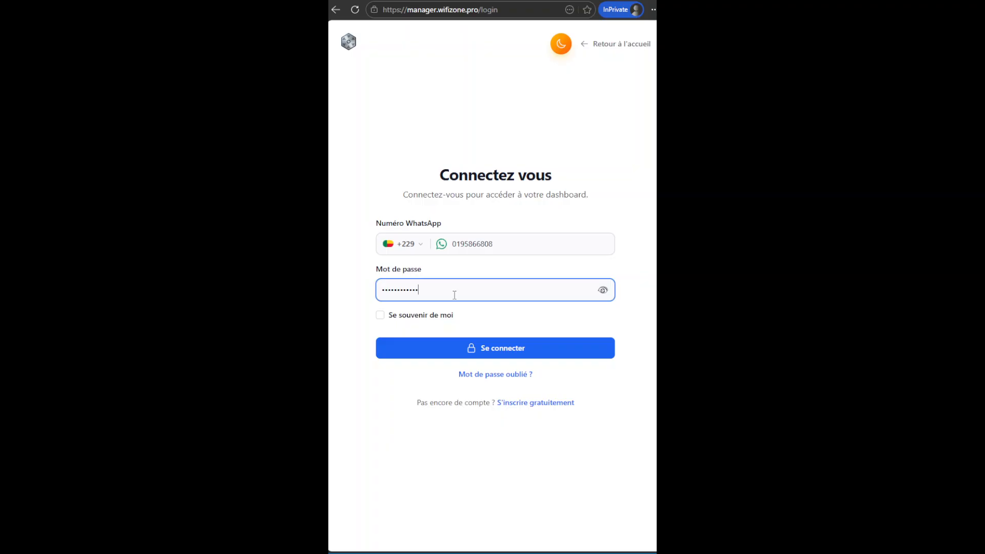
pyautogui.click(549, 347)
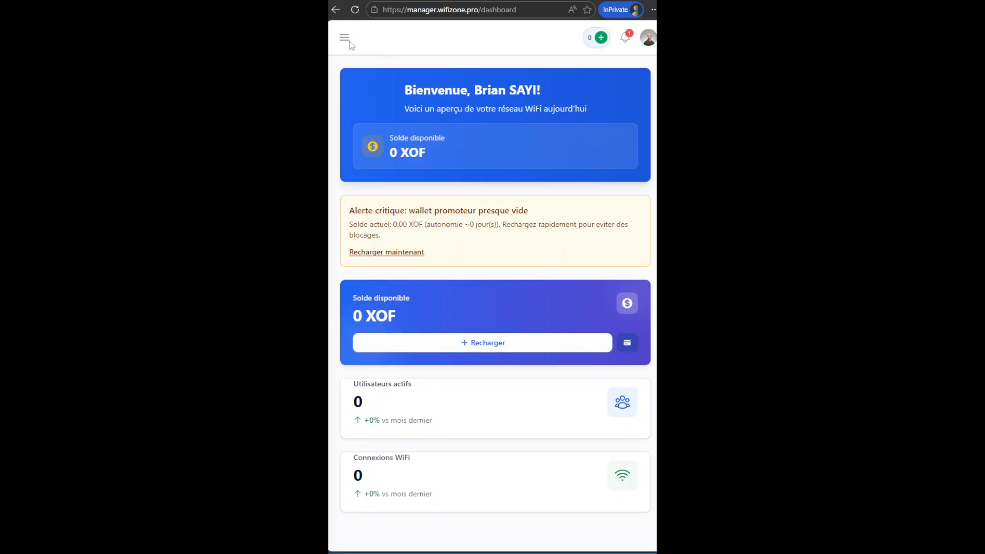
# Open the Forfaits page from the MikManager section of the sidebar.
pyautogui.click(351, 43)
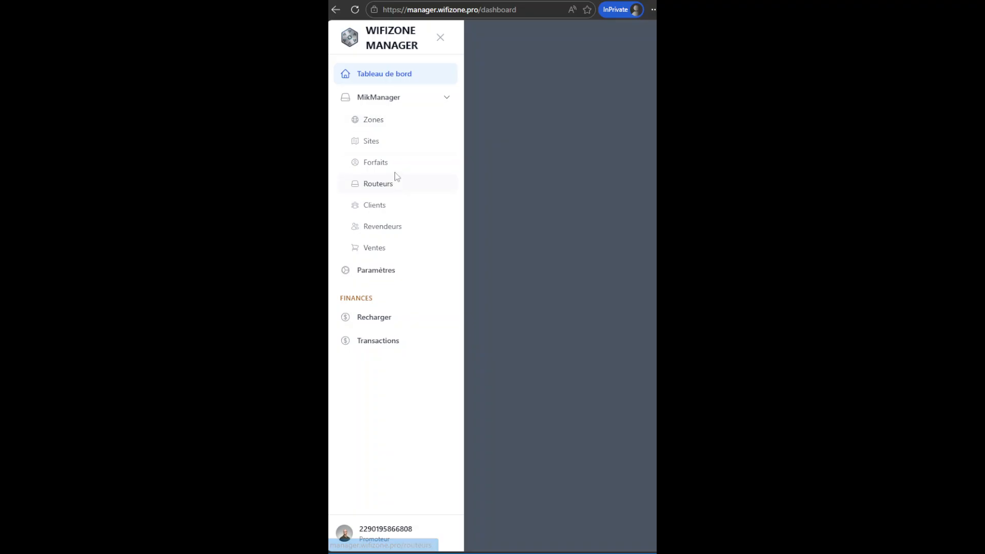
pyautogui.click(399, 169)
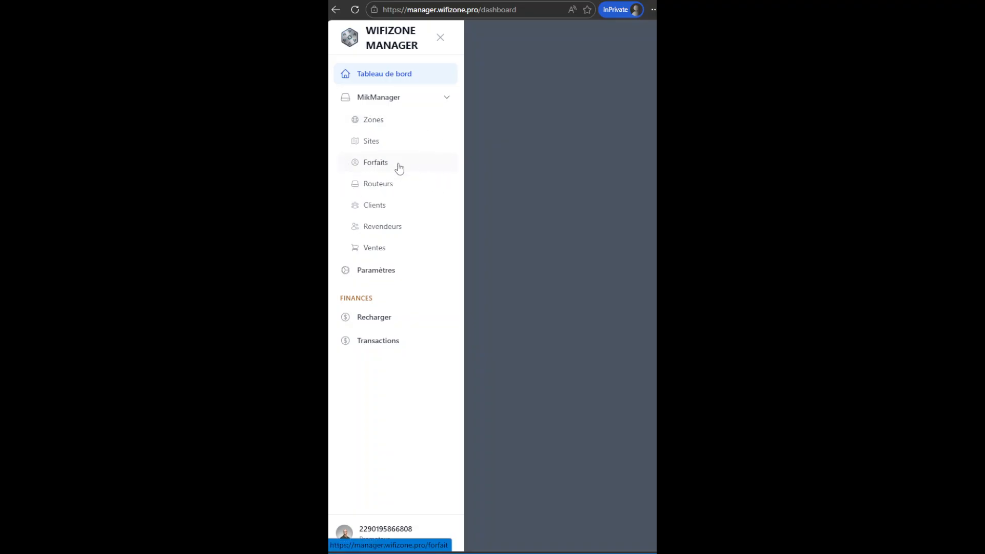
pyautogui.hotkey('ctrl', '+')
pyautogui.hotkey('ctrl', '+')
pyautogui.hotkey('ctrl', '+')
pyautogui.hotkey('ctrl', '+')
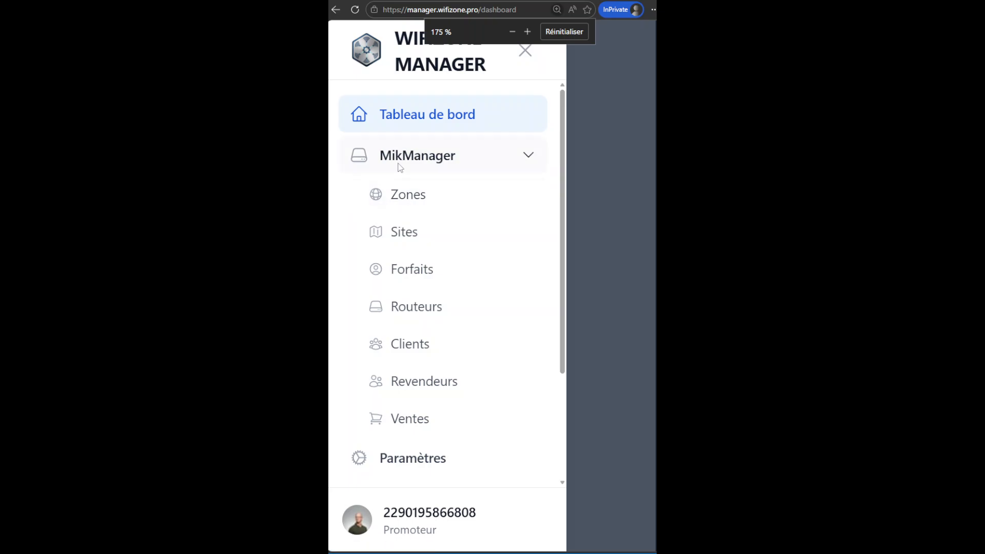
pyautogui.hotkey('ctrl', '-')
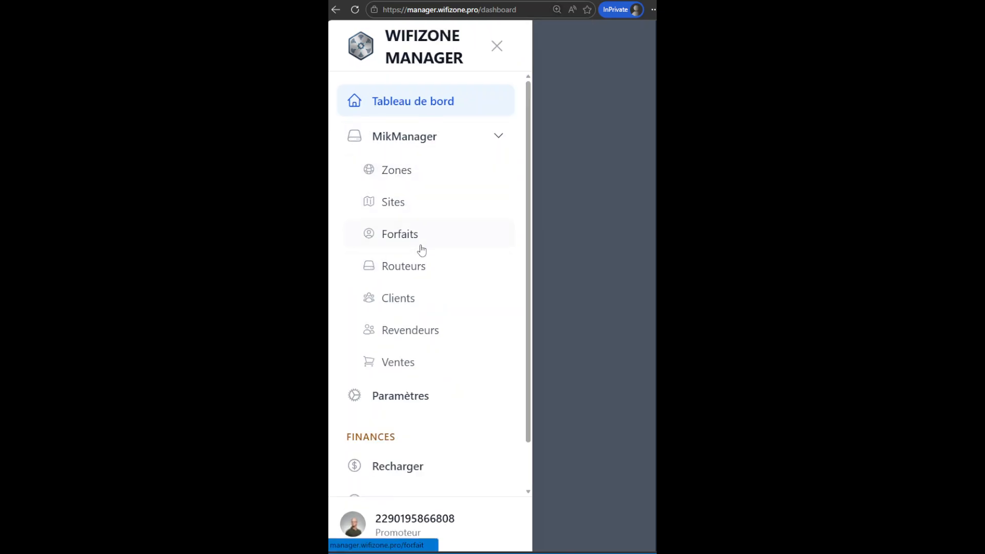
pyautogui.click(423, 239)
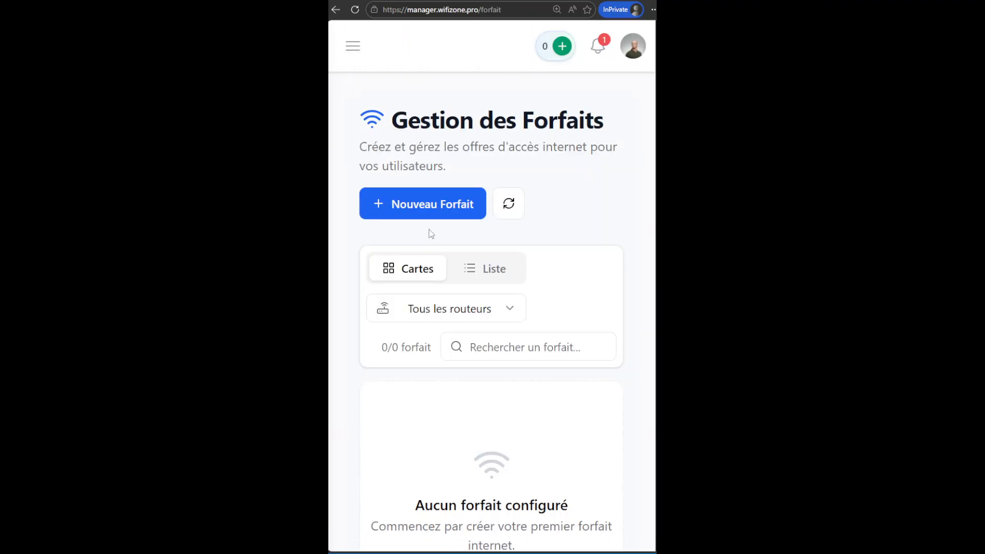
# Start a new plan and name it 15 min.
pyautogui.click(429, 206)
pyautogui.click(435, 195)
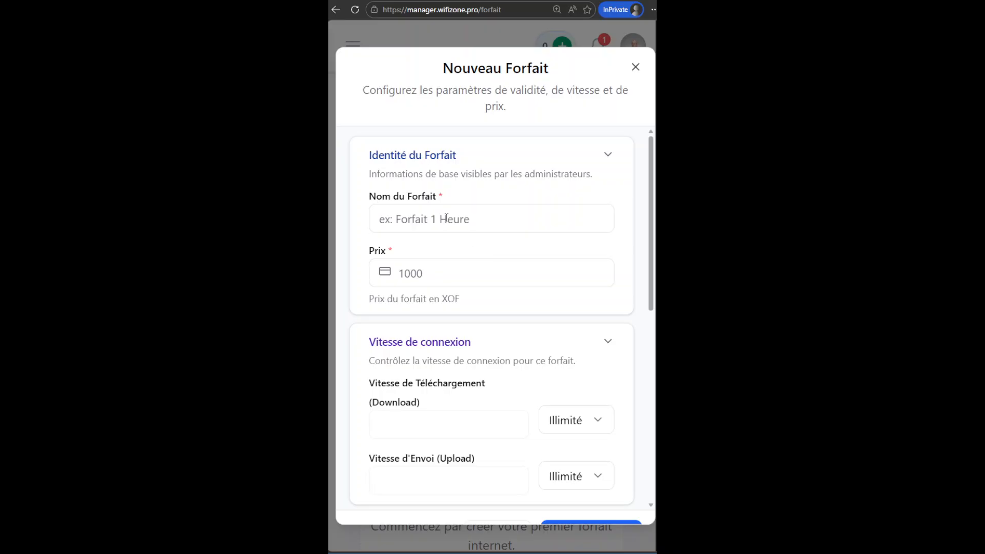
pyautogui.click(422, 223)
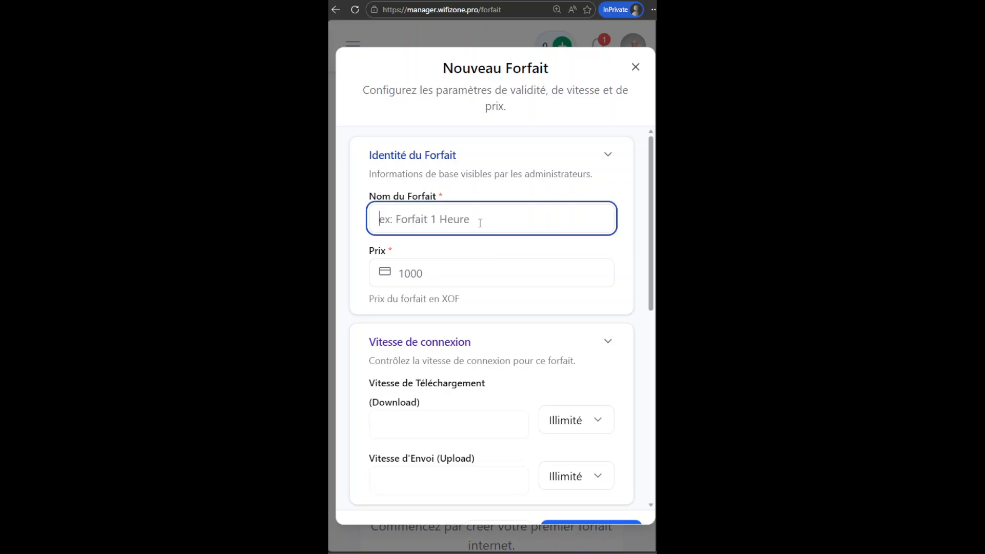
pyautogui.write('15 min')
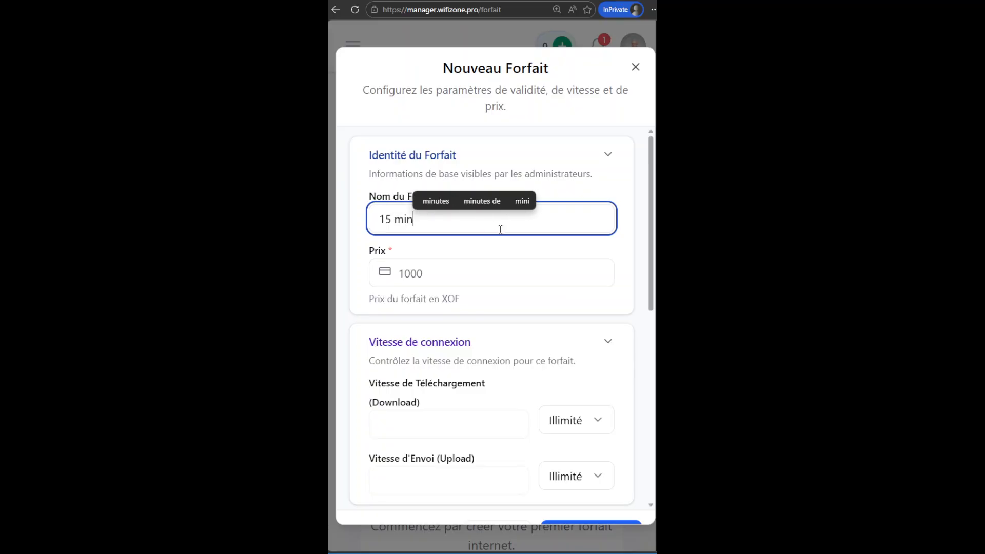
# Set the plan's price to 100 XOF.
pyautogui.click(429, 277)
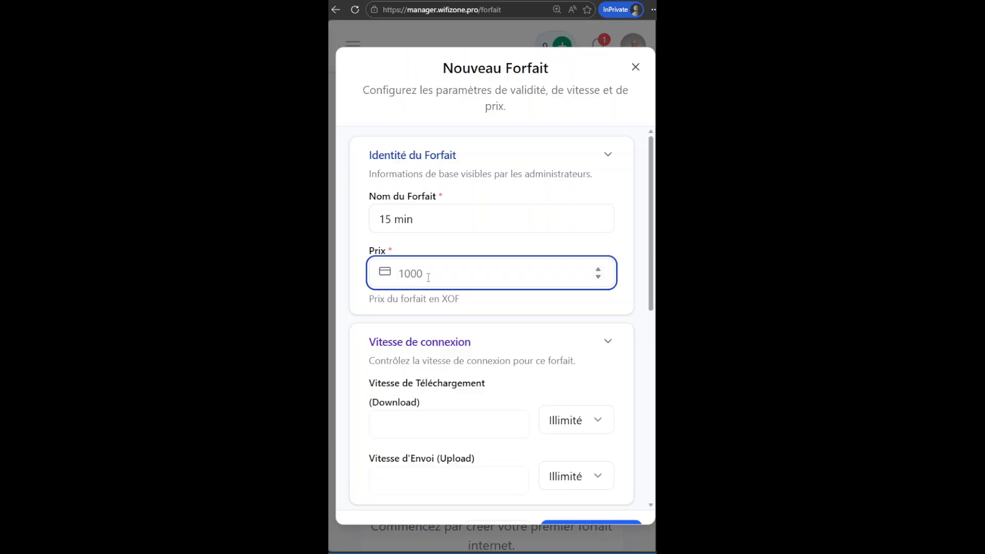
pyautogui.write('5')
pyautogui.press('BackSpace')
pyautogui.write('100')
# Set the download speed to 8 Mbps.
pyautogui.moveTo(653, 253); pyautogui.dragTo(653, 305)
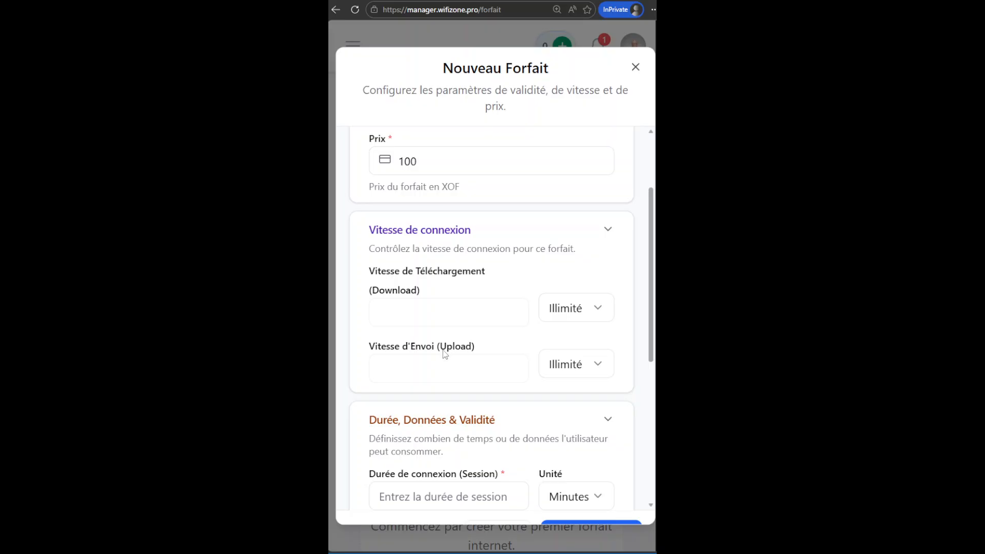
pyautogui.click(598, 311)
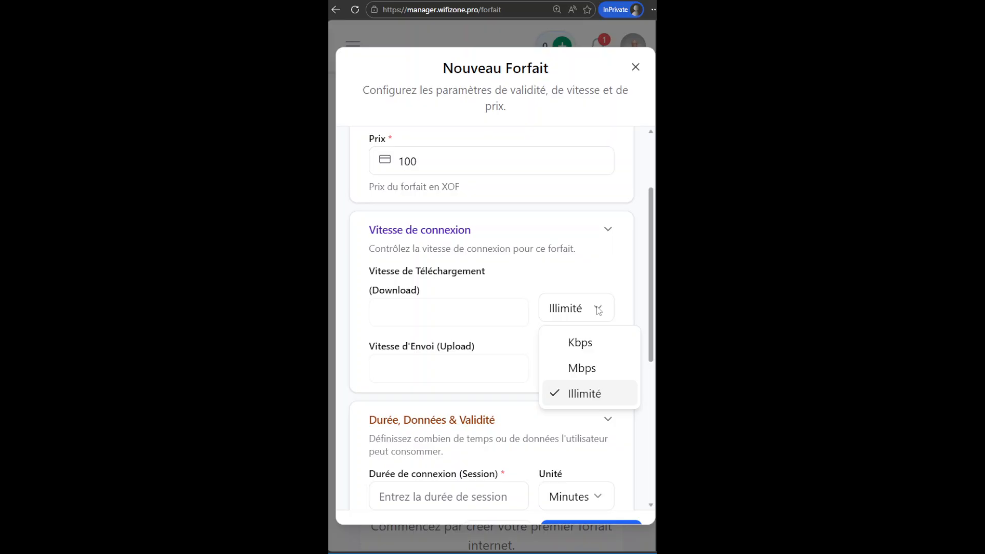
pyautogui.click(593, 370)
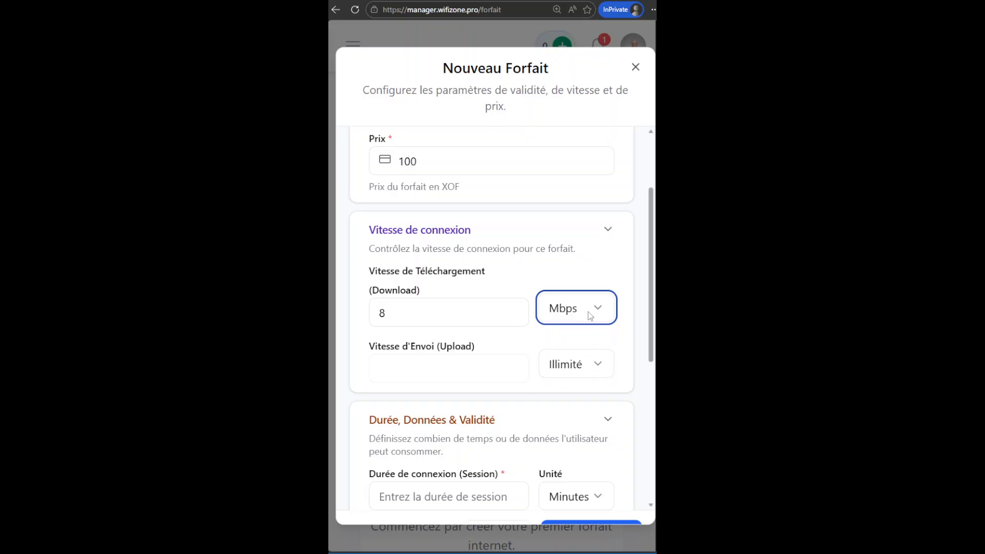
pyautogui.click(404, 316)
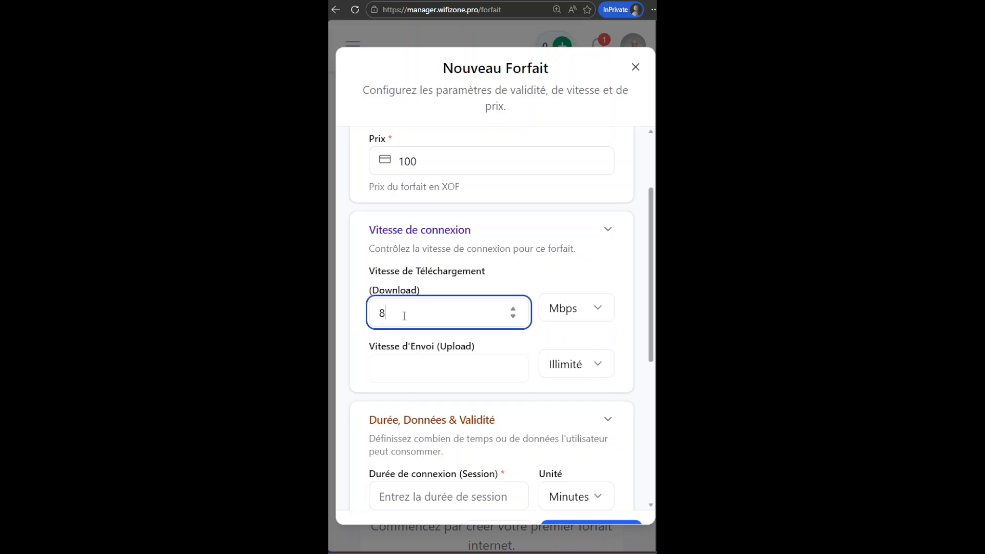
# Set the upload speed to 4 Mbps.
pyautogui.click(594, 365)
pyautogui.click(595, 424)
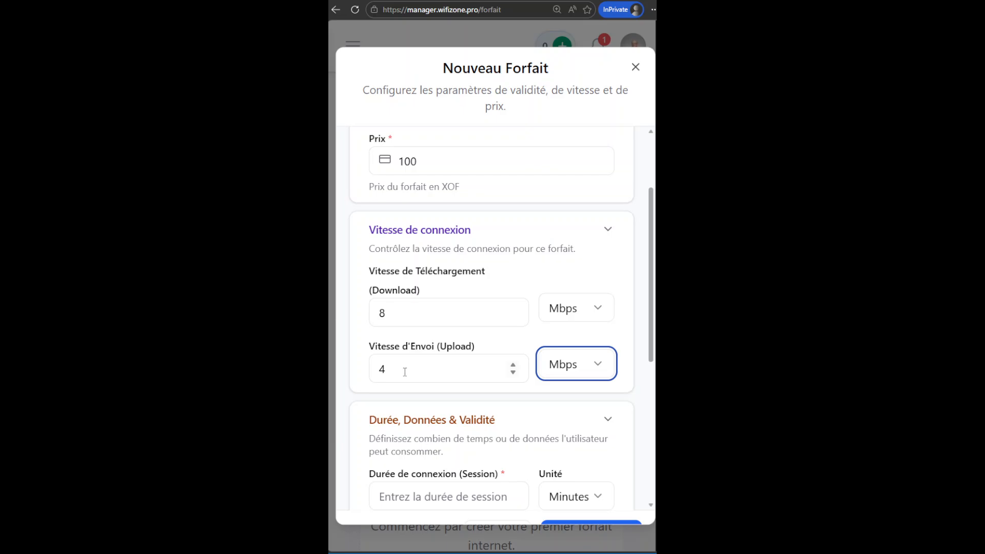
pyautogui.click(438, 338)
pyautogui.click(596, 310)
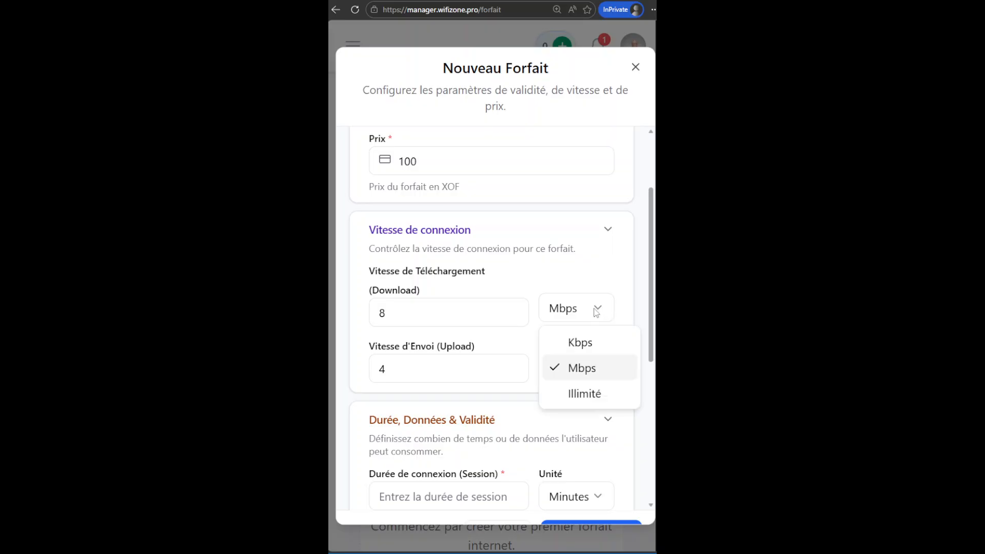
pyautogui.click(595, 395)
pyautogui.click(595, 311)
pyautogui.click(583, 368)
# Set the connection session duration to 15 minutes.
pyautogui.scroll(-5, 656, 396)
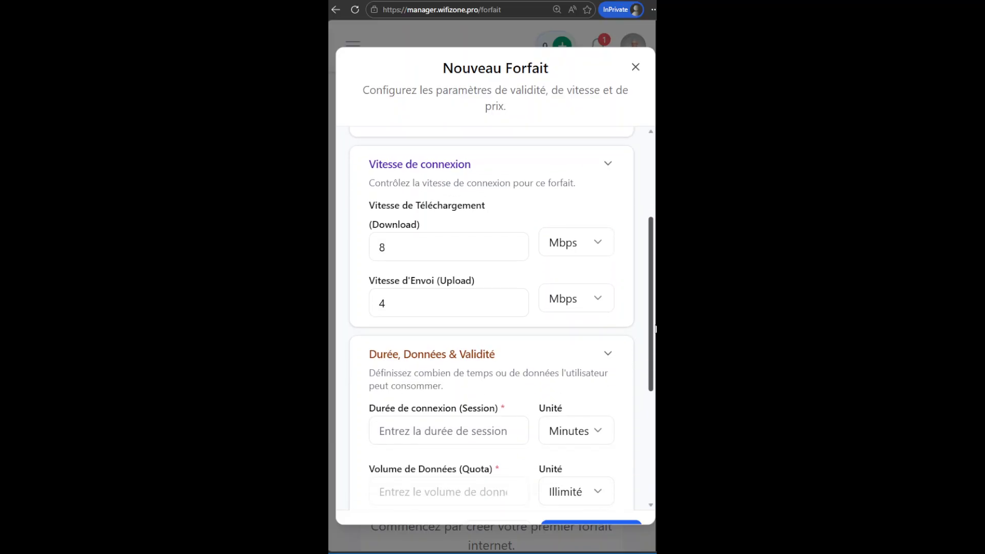
pyautogui.scroll(-1, 656, 396)
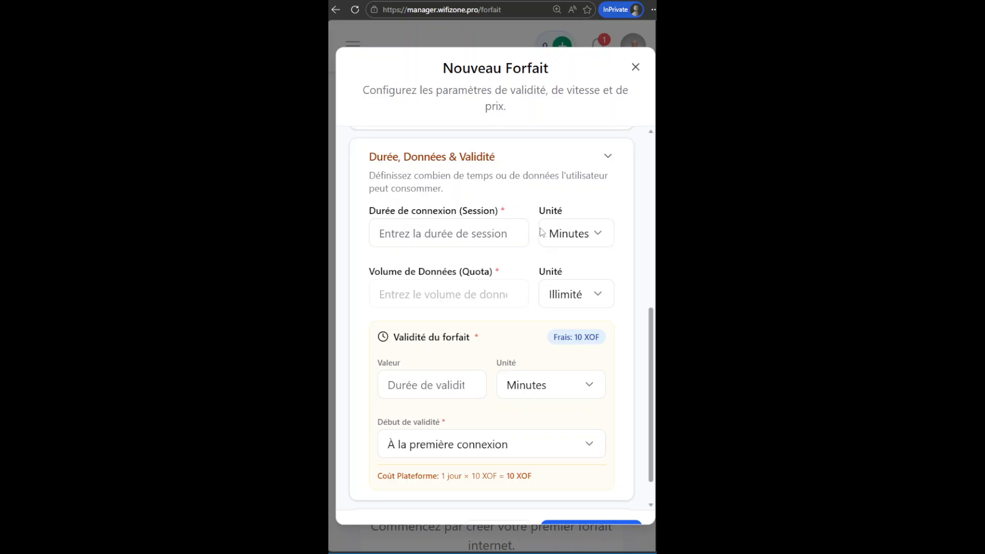
pyautogui.click(475, 235)
pyautogui.write('15')
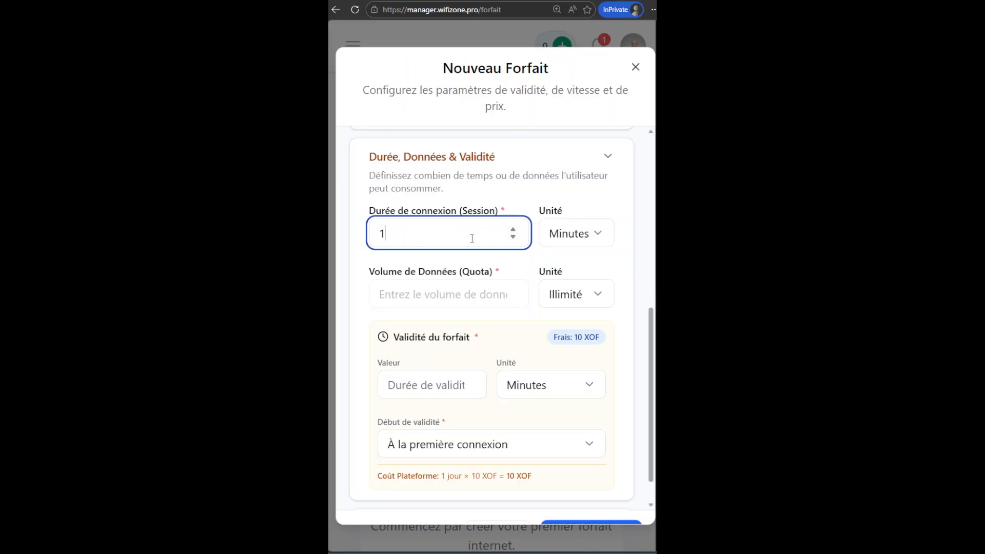
pyautogui.click(568, 237)
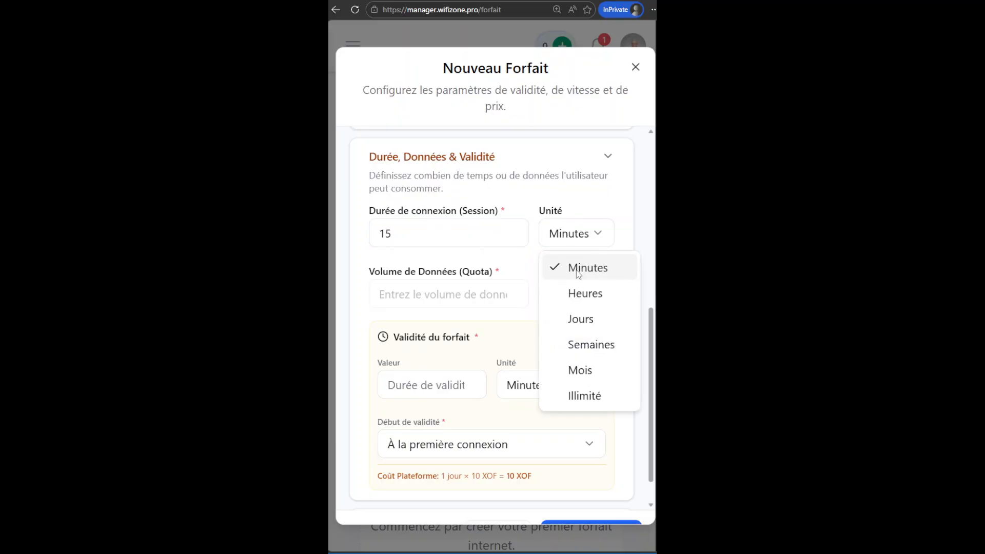
pyautogui.click(593, 275)
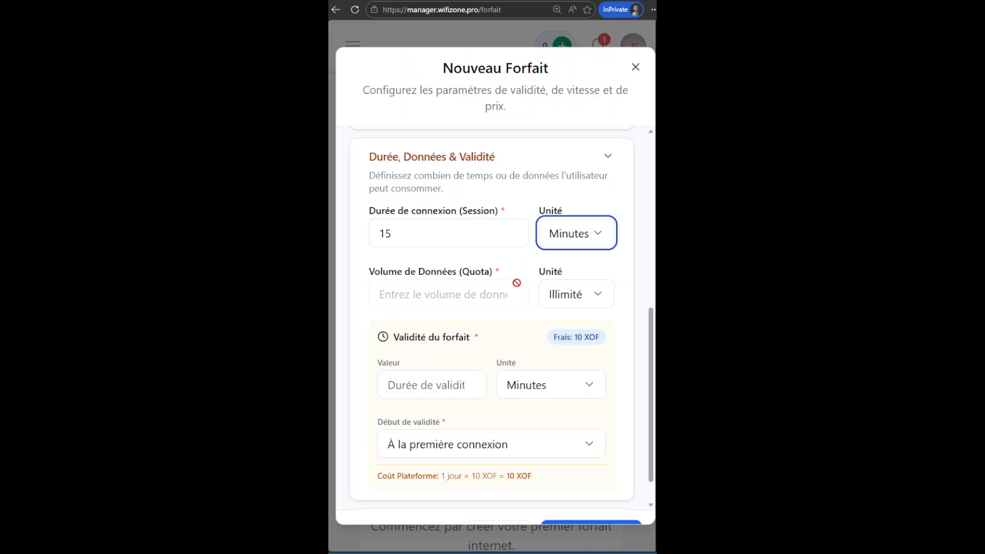
# Set the data quota unit to Illimité.
pyautogui.click(588, 299)
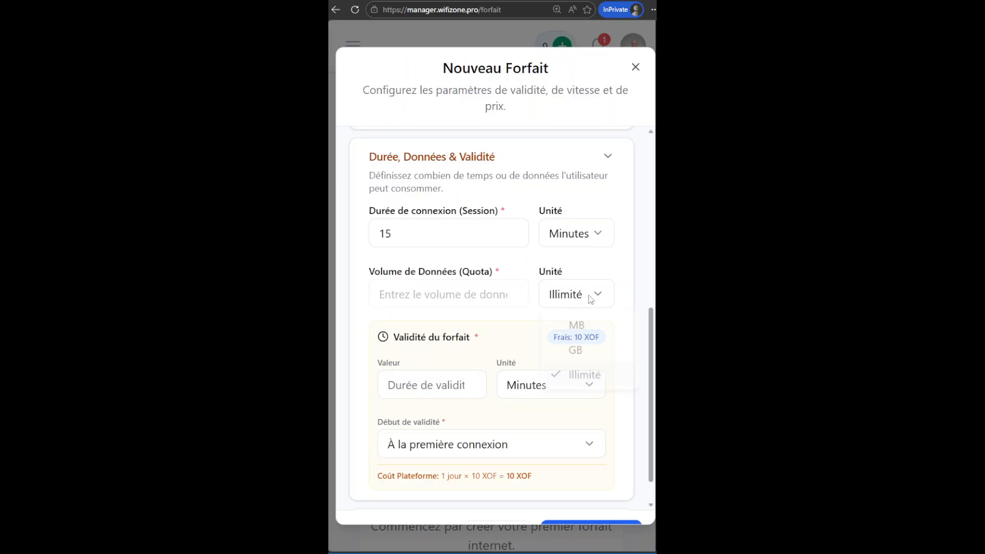
pyautogui.click(587, 382)
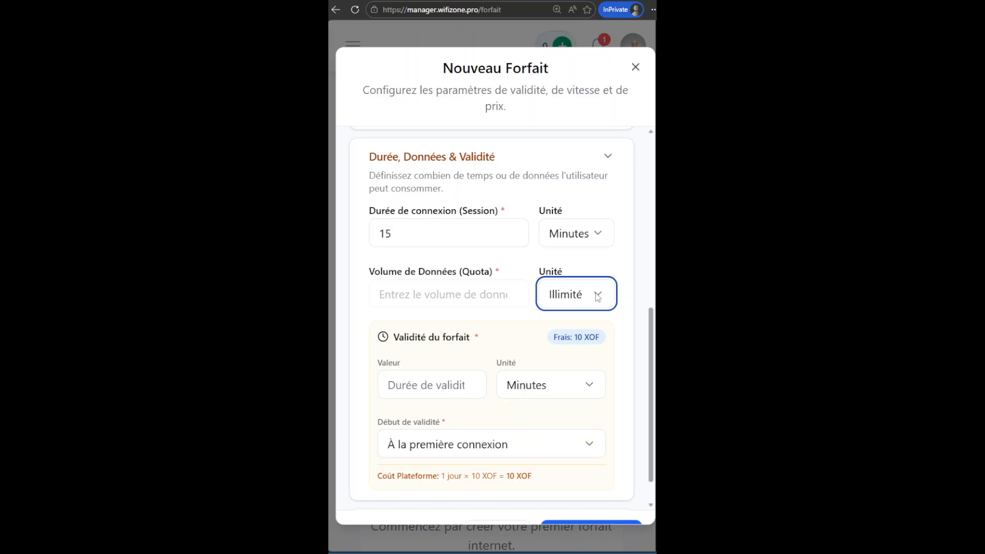
pyautogui.click(435, 349)
# Set the plan validity to 15 minutes, starting at the first connection (À la première connexion).
pyautogui.scroll(-1, 451, 340)
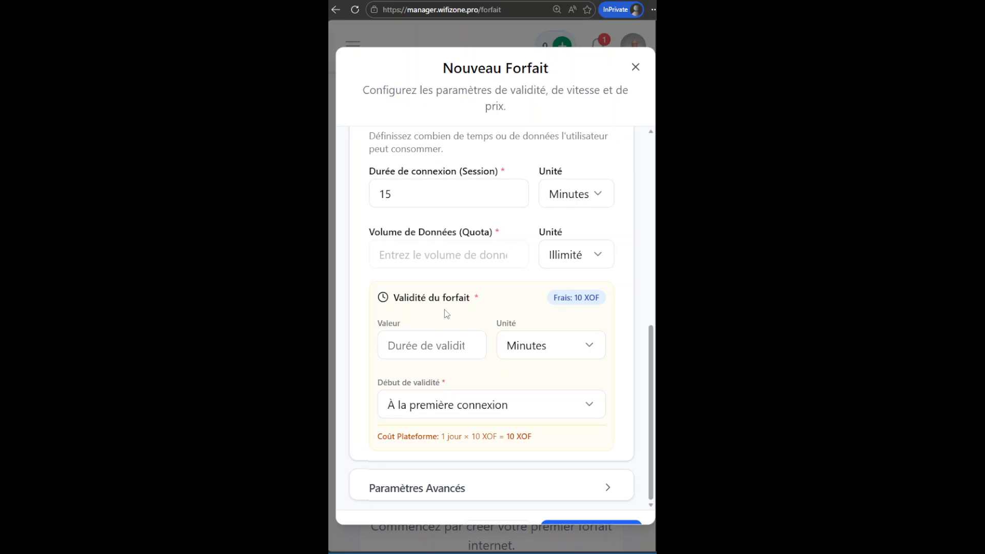
pyautogui.click(411, 352)
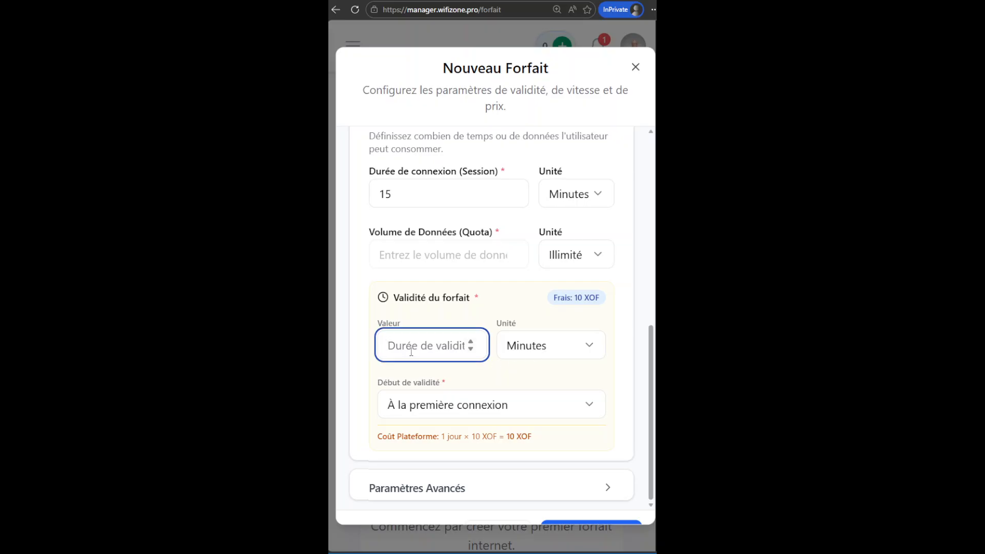
pyautogui.write('15')
pyautogui.click(531, 353)
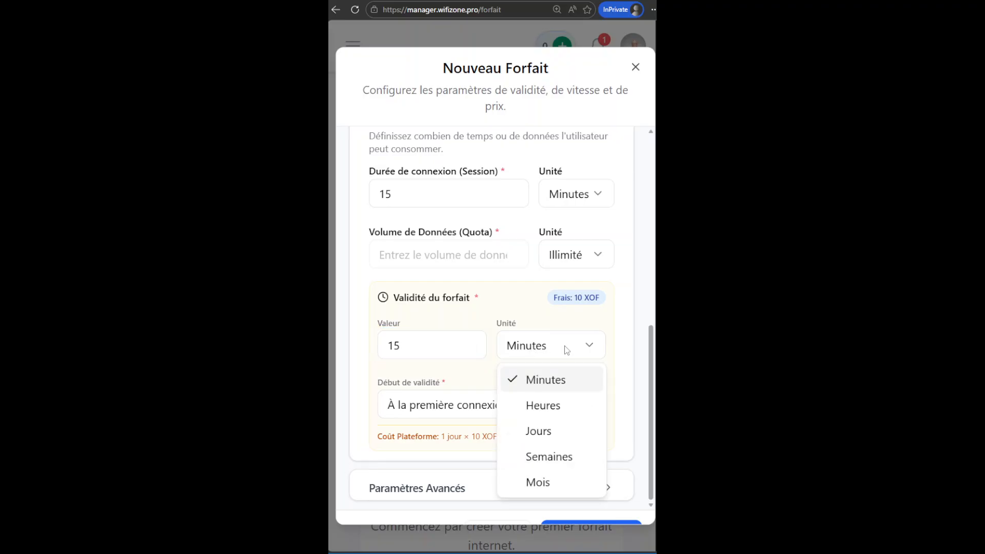
pyautogui.click(560, 386)
pyautogui.click(649, 384)
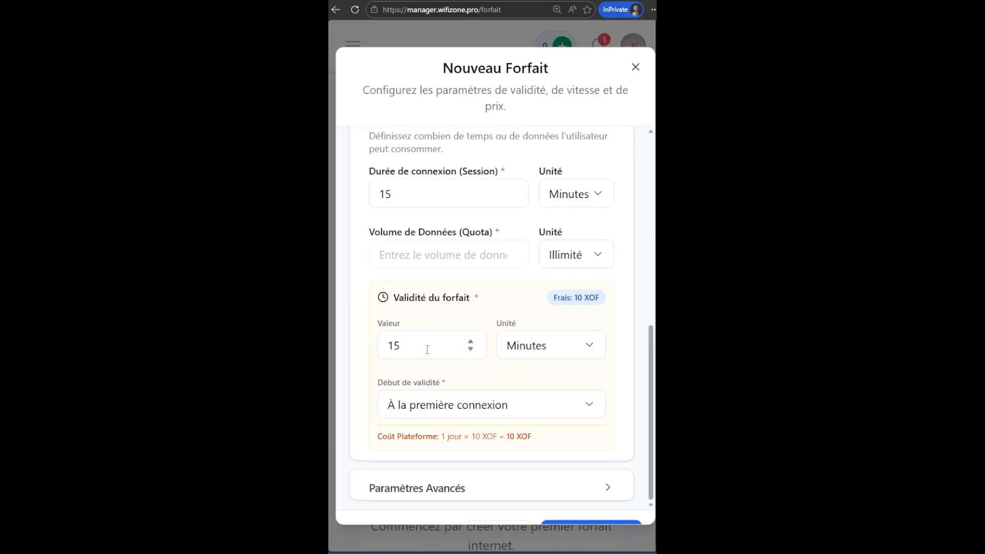
pyautogui.click(592, 407)
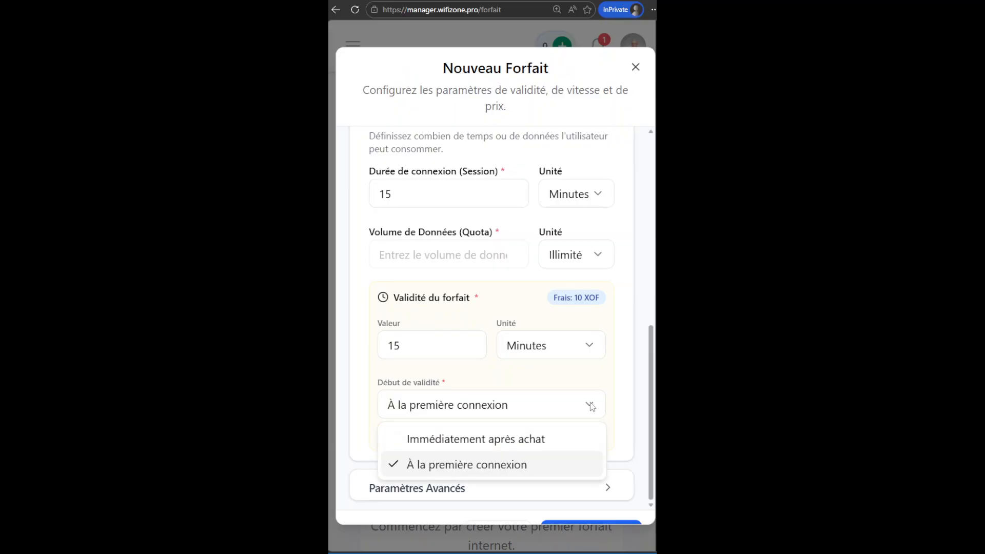
pyautogui.click(480, 466)
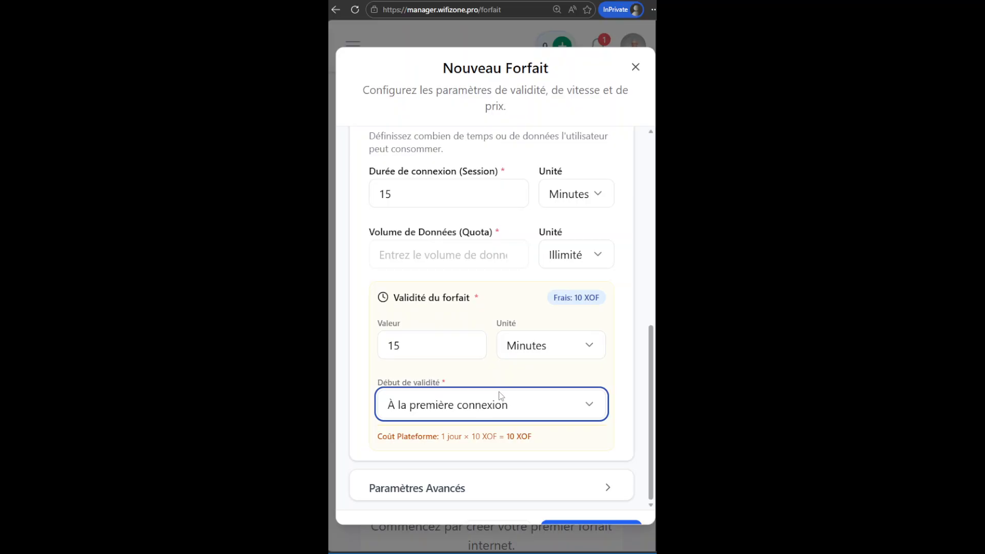
# Try a plan validity of 1 Heures.
pyautogui.moveTo(653, 407); pyautogui.dragTo(654, 430)
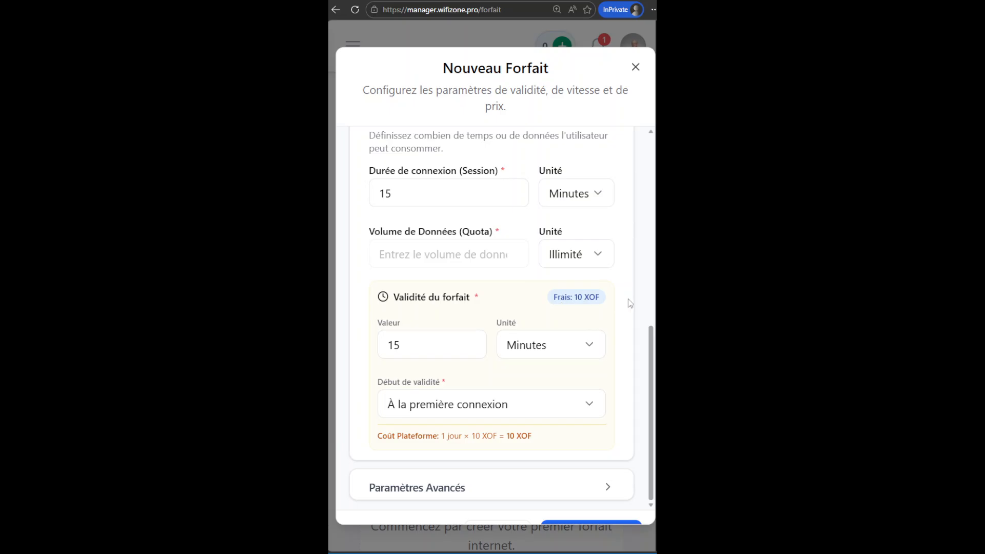
pyautogui.click(575, 353)
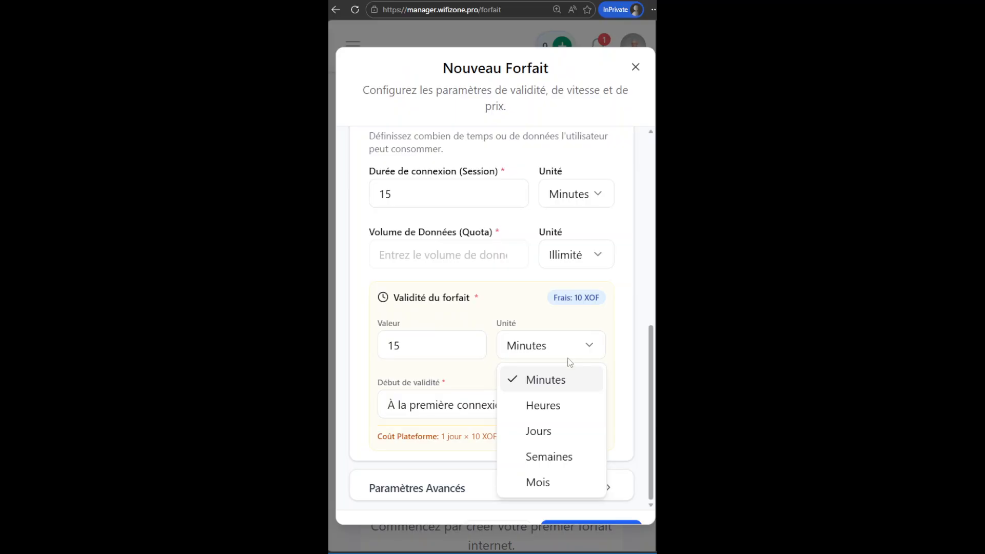
pyautogui.click(413, 348)
pyautogui.moveTo(412, 348); pyautogui.dragTo(368, 352)
pyautogui.write('1')
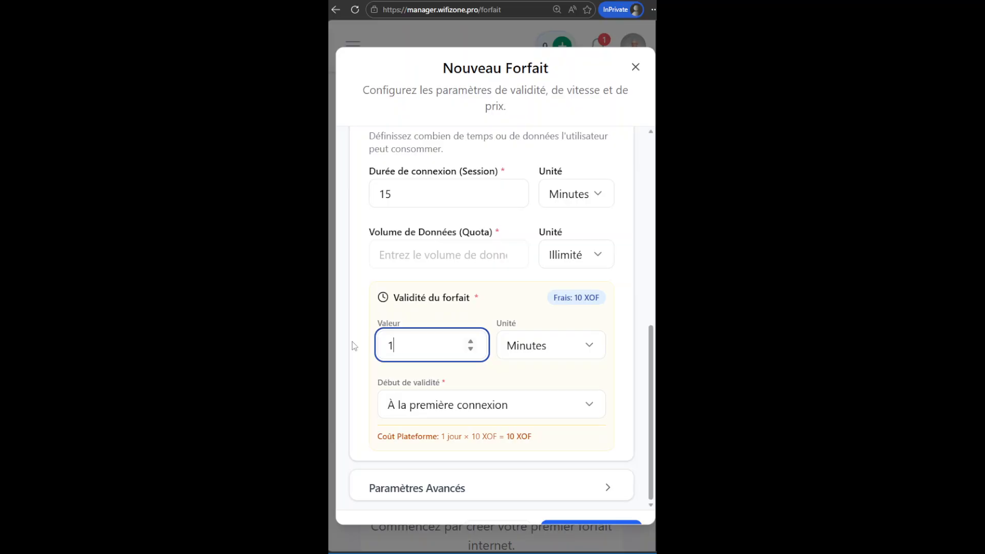
pyautogui.click(559, 346)
pyautogui.click(547, 410)
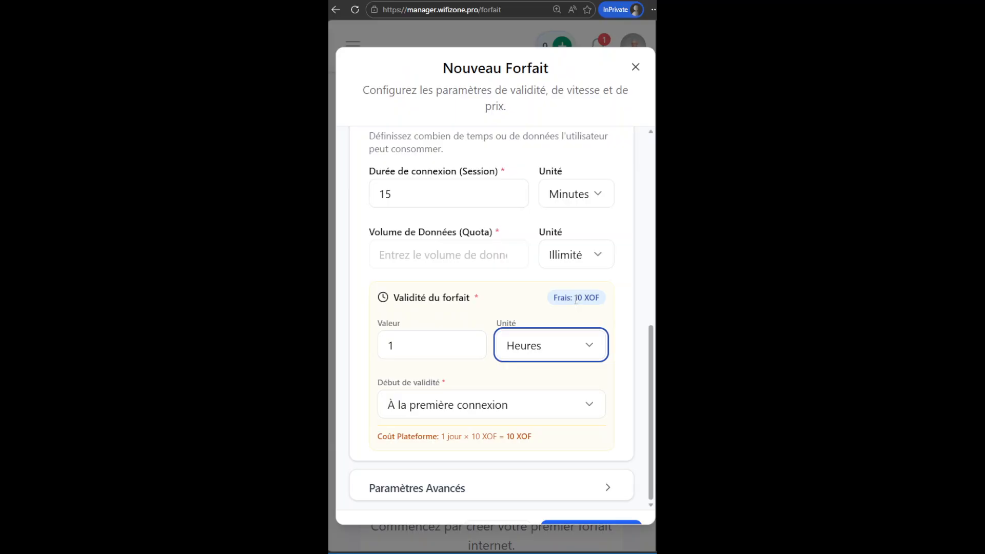
# Try plan validities of 2 and 3 Jours.
pyautogui.click(596, 350)
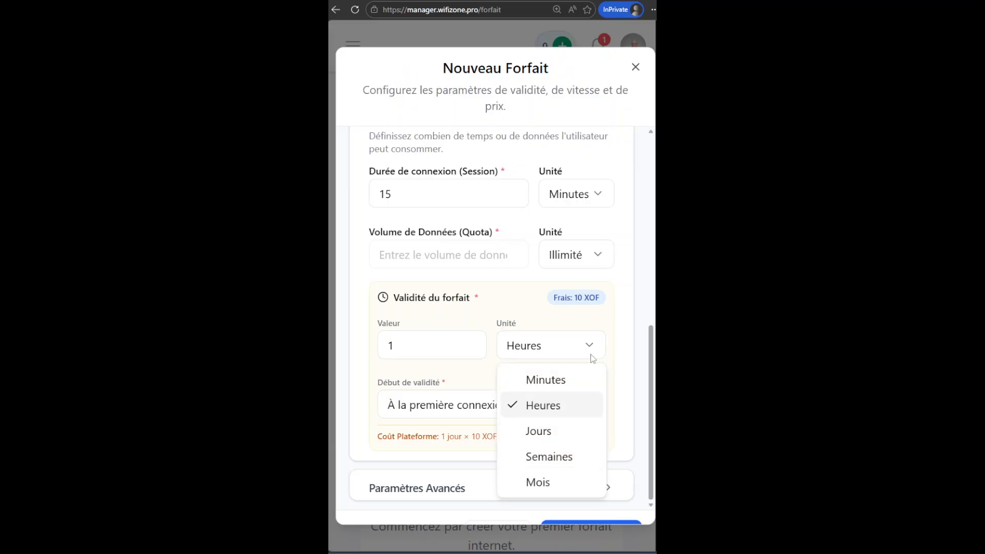
pyautogui.click(548, 434)
pyautogui.moveTo(424, 348); pyautogui.dragTo(329, 349)
pyautogui.write('2')
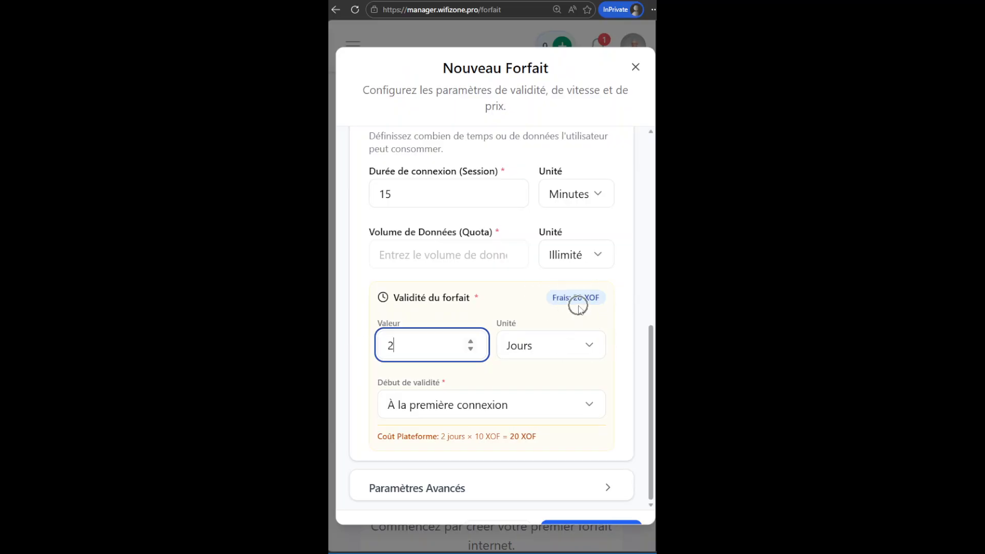
pyautogui.moveTo(395, 347); pyautogui.dragTo(343, 341)
pyautogui.write('3')
pyautogui.click(584, 305)
# Try plan validities of 7 and 30 Jours.
pyautogui.moveTo(405, 347); pyautogui.dragTo(358, 347)
pyautogui.write('7')
pyautogui.moveTo(426, 346); pyautogui.dragTo(330, 345)
pyautogui.write('30')
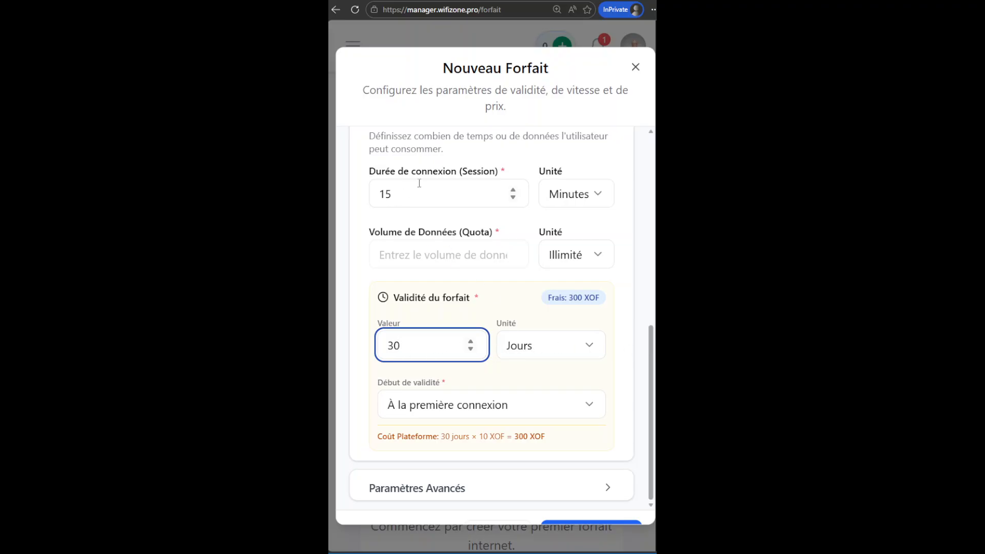
# Reset the plan validity to 15 Minutes and create the 15 min plan.
pyautogui.click(529, 348)
pyautogui.click(556, 384)
pyautogui.hotkey('shift', 'Tab')
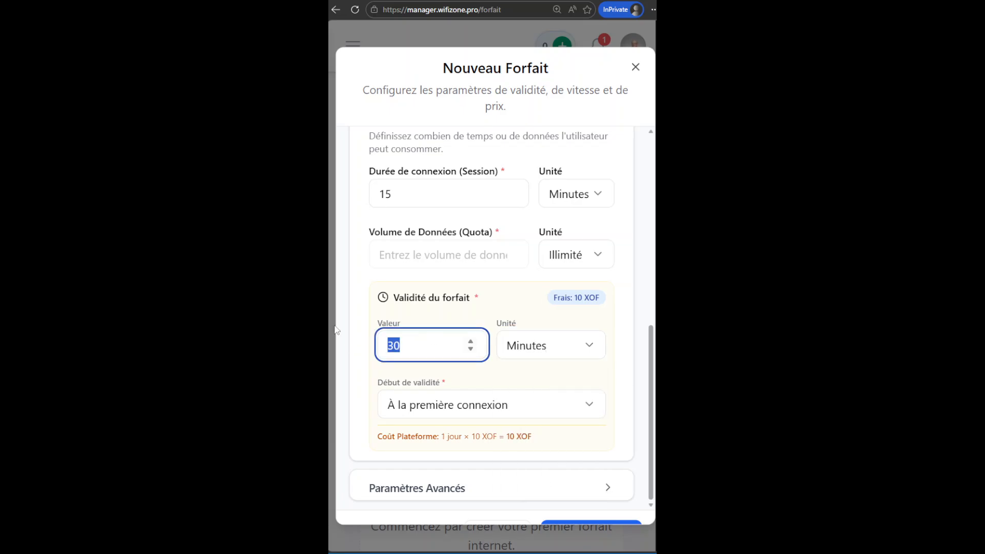
pyautogui.write('15')
pyautogui.click(640, 403)
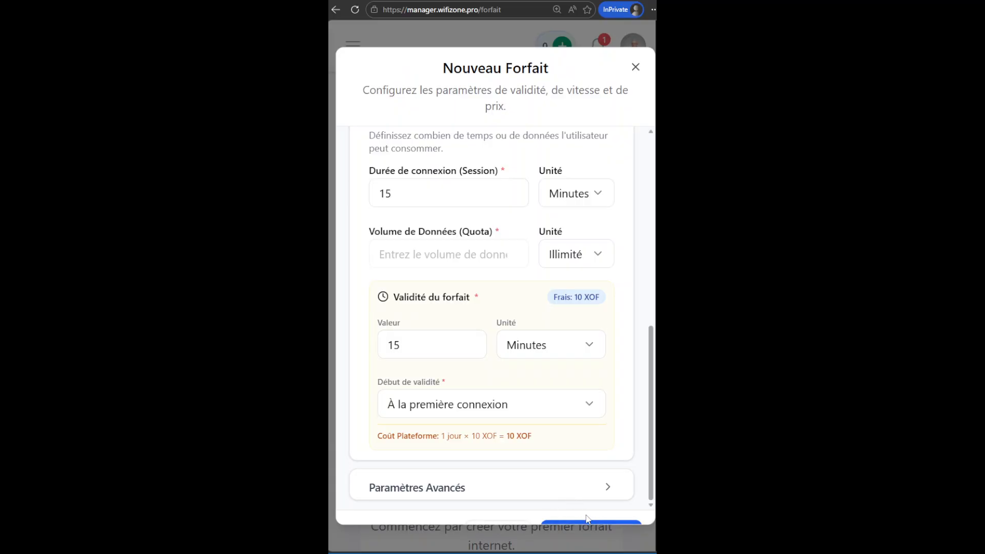
pyautogui.hotkey('ctrl', '-')
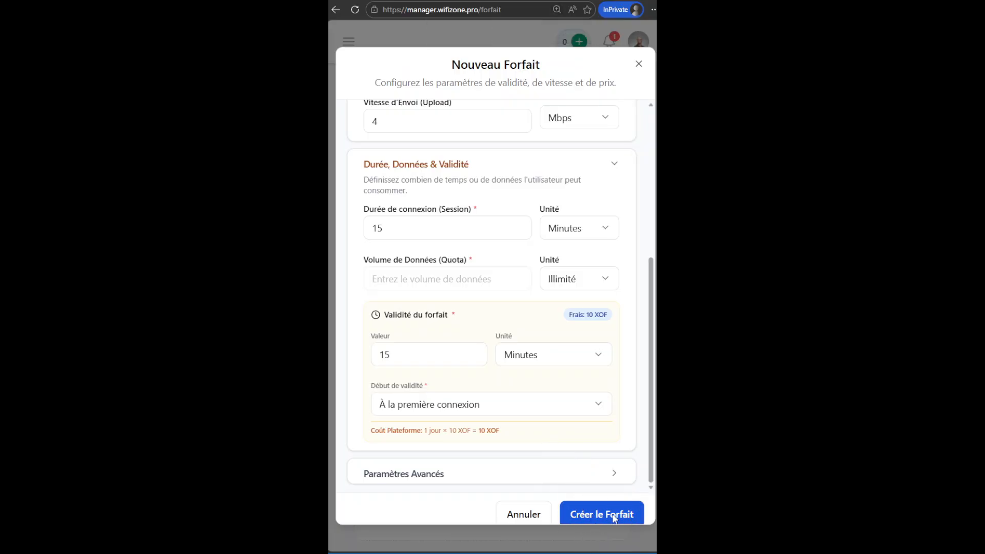
pyautogui.click(614, 516)
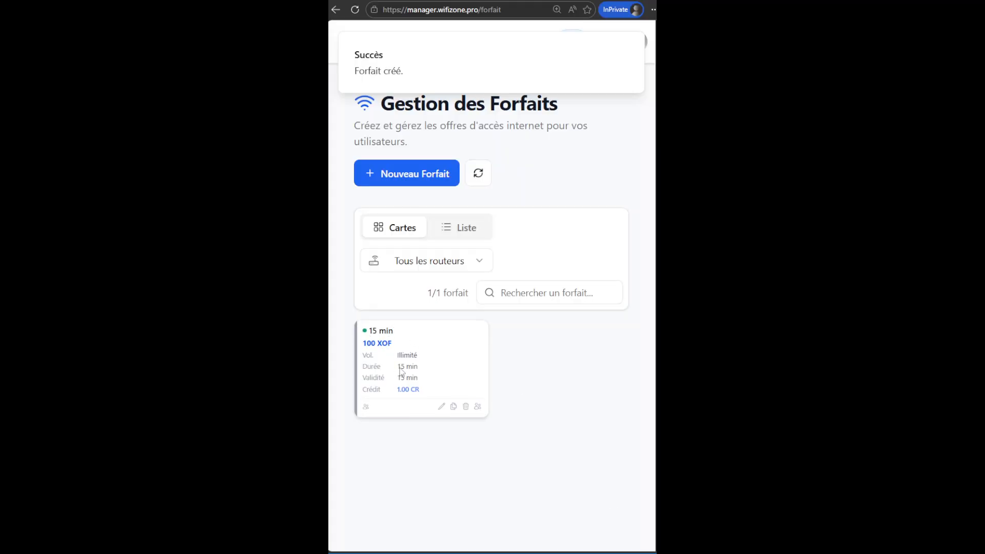
# Switch the plan overview to list view and back to card view to inspect the new plan.
pyautogui.hotkey('ctrl', '+')
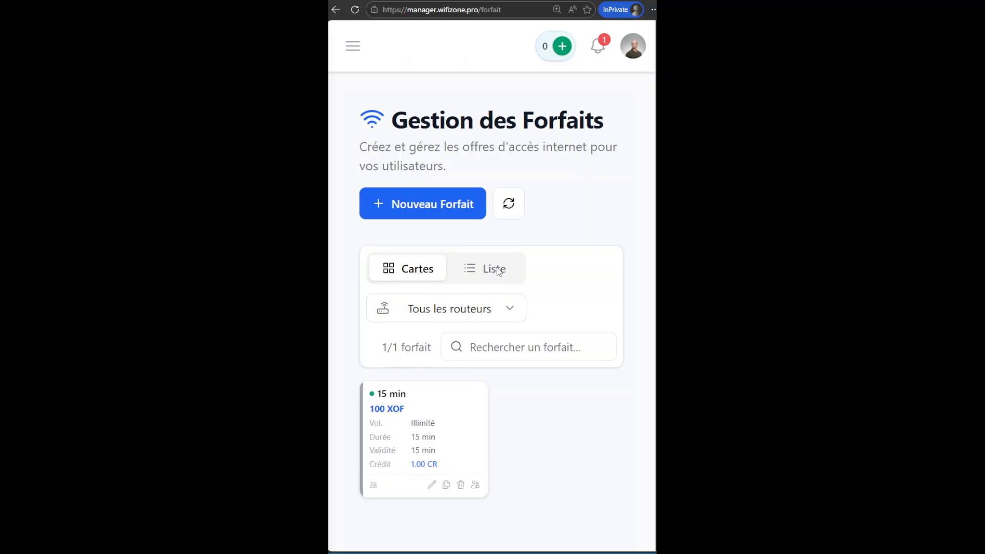
pyautogui.click(484, 272)
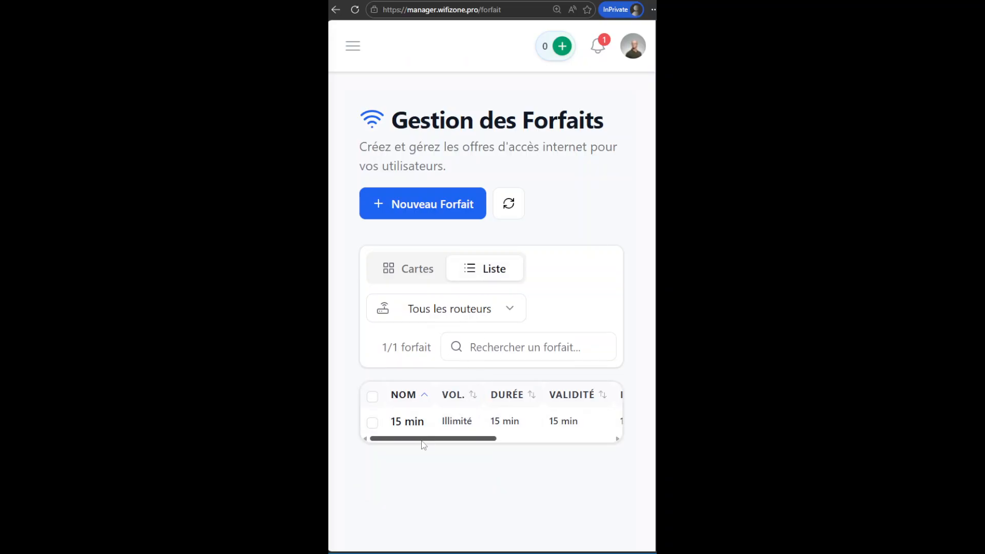
pyautogui.click(492, 274)
pyautogui.click(492, 276)
pyautogui.moveTo(394, 440); pyautogui.dragTo(431, 440)
pyautogui.click(425, 276)
pyautogui.click(424, 274)
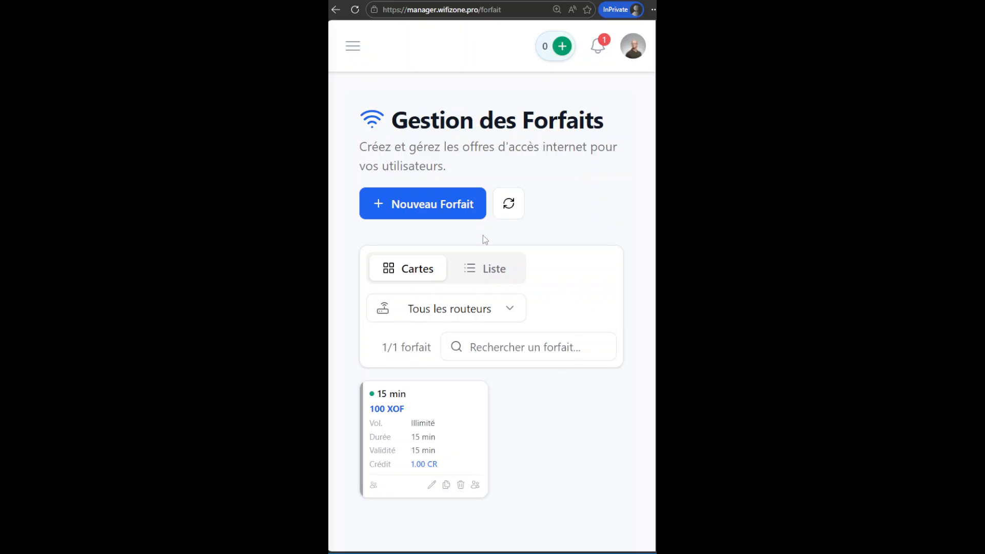
# Open a new plan form and name the plan 1H-1Go-1jr.
pyautogui.click(436, 207)
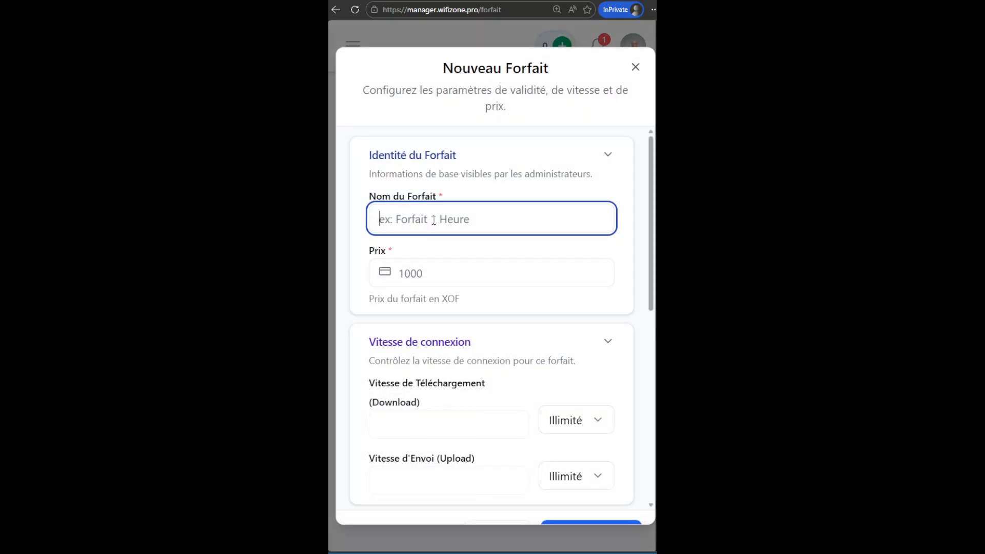
pyautogui.write('1H-1Go-1jr')
# Try the plan names 1 Heure and Promo, clearing each.
pyautogui.moveTo(444, 219); pyautogui.dragTo(347, 221)
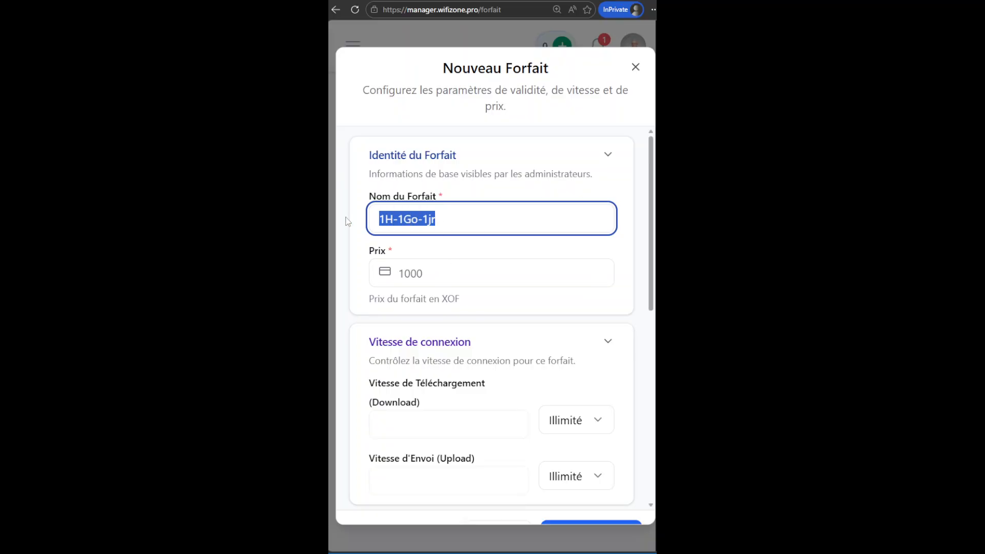
pyautogui.write('1 Heure')
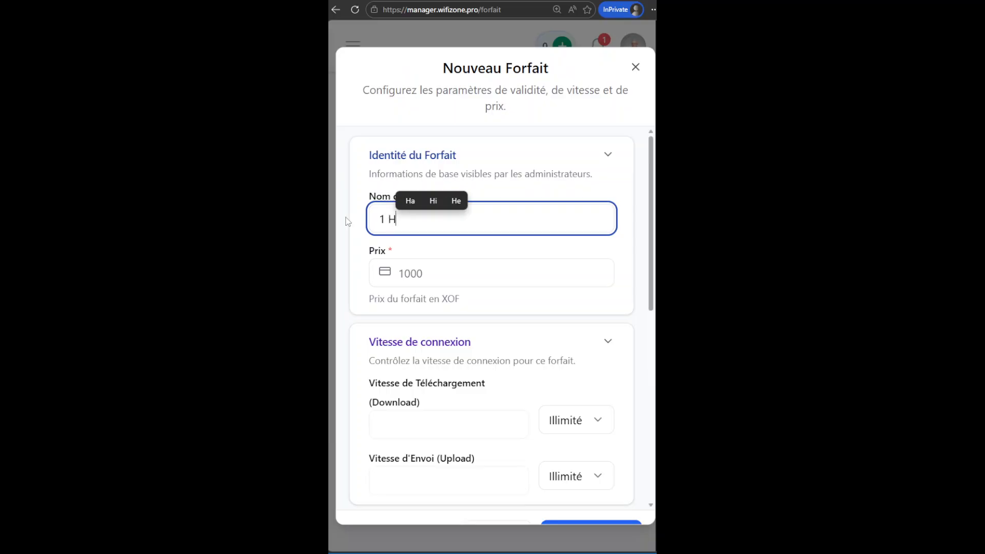
pyautogui.press('BackSpace')
pyautogui.press('BackSpace')
pyautogui.press('BackSpace')
pyautogui.press('BackSpace')
pyautogui.press('BackSpace')
pyautogui.write('d')
pyautogui.press('BackSpace')
pyautogui.write('h')
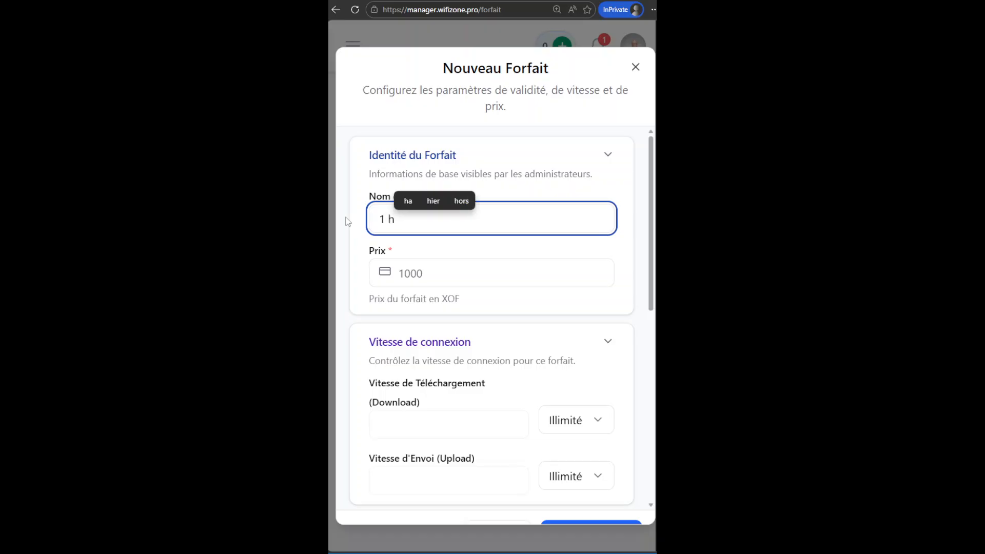
pyautogui.press('BackSpace')
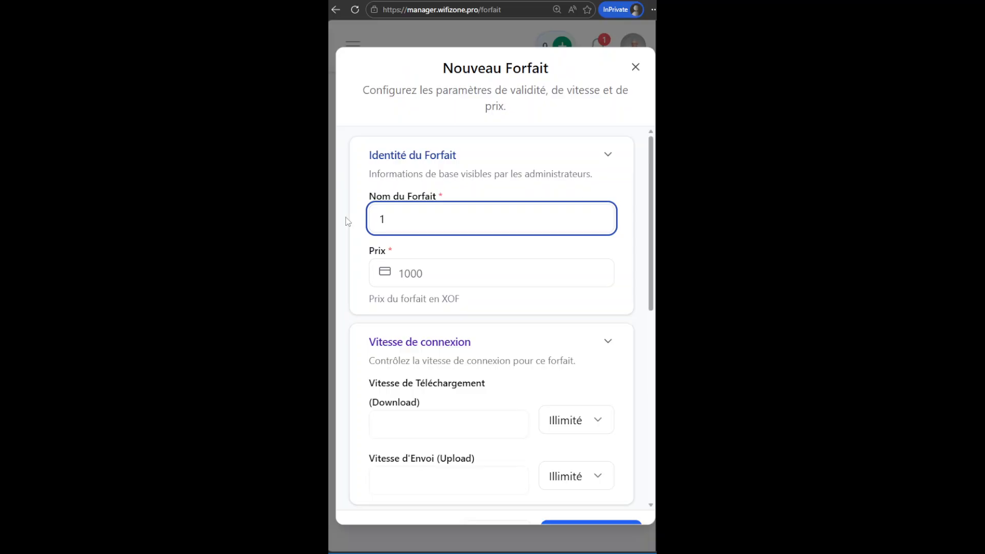
pyautogui.press('BackSpace')
pyautogui.write('Promo')
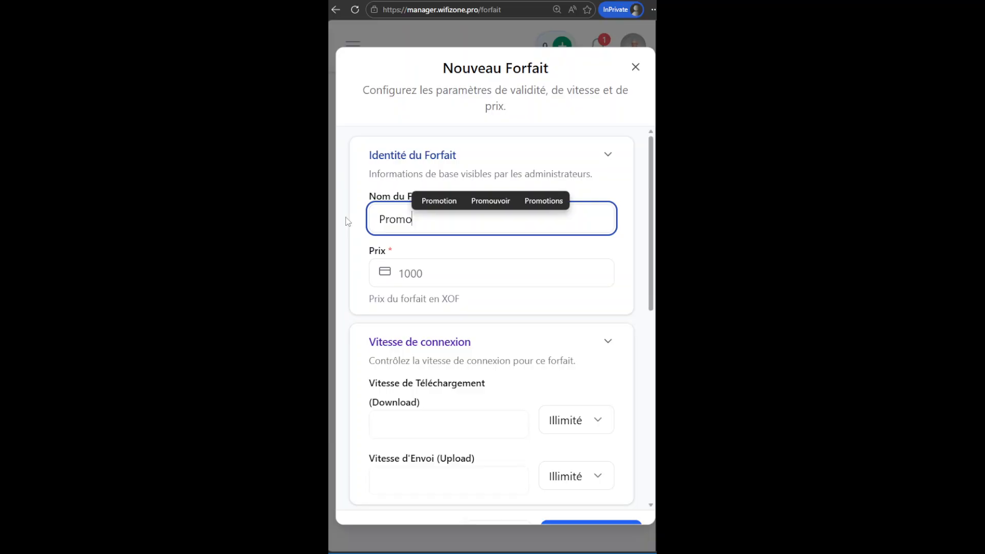
pyautogui.press('BackSpace')
pyautogui.press('BackSpace')
pyautogui.press('BackSpace')
pyautogui.press('BackSpace')
pyautogui.press('BackSpace')
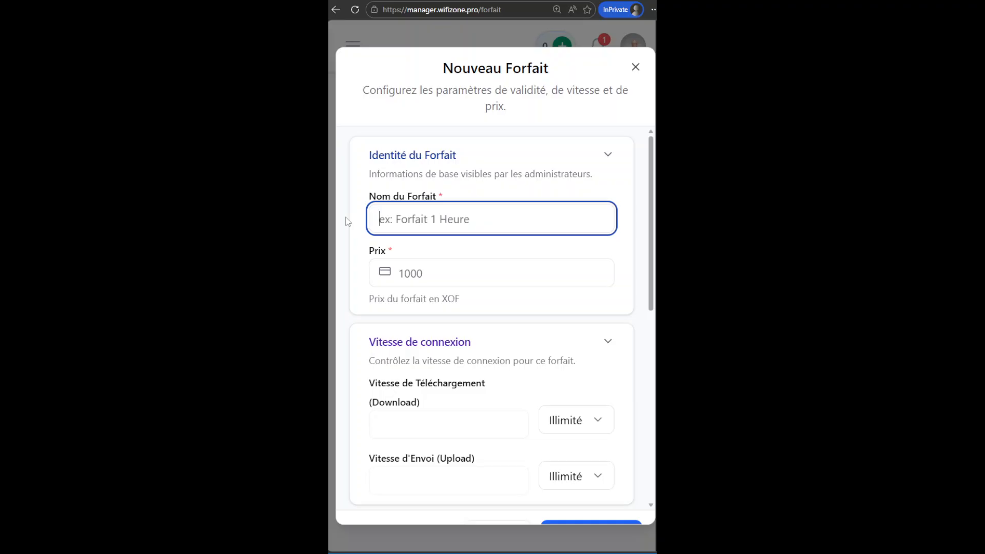
# Try the plan names 24 Heure and Gol, clearing each.
pyautogui.write('24 Heure')
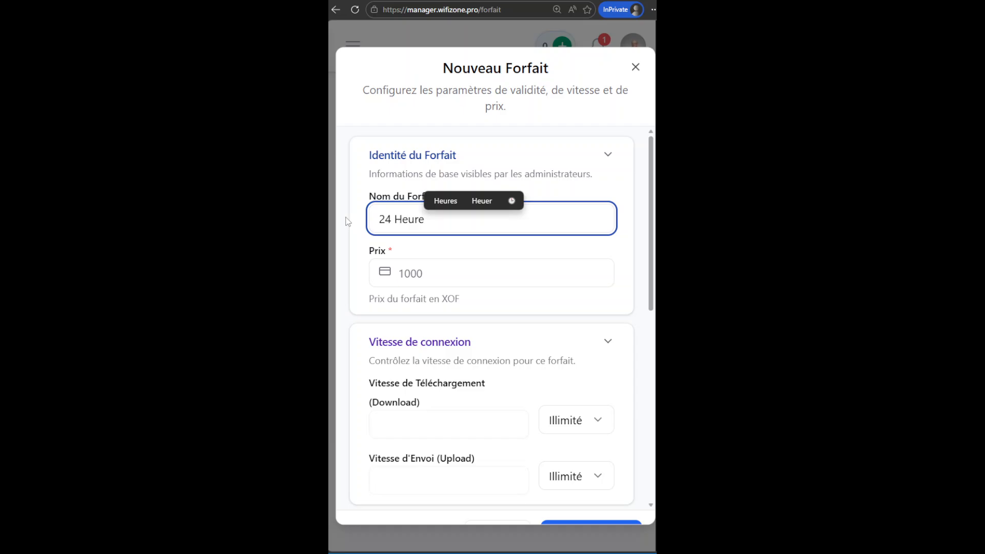
pyautogui.press('BackSpace')
pyautogui.press('BackSpace')
pyautogui.press('BackSpace')
pyautogui.press('BackSpace')
pyautogui.press('BackSpace')
pyautogui.press('BackSpace')
pyautogui.press('BackSpace')
pyautogui.press('BackSpace')
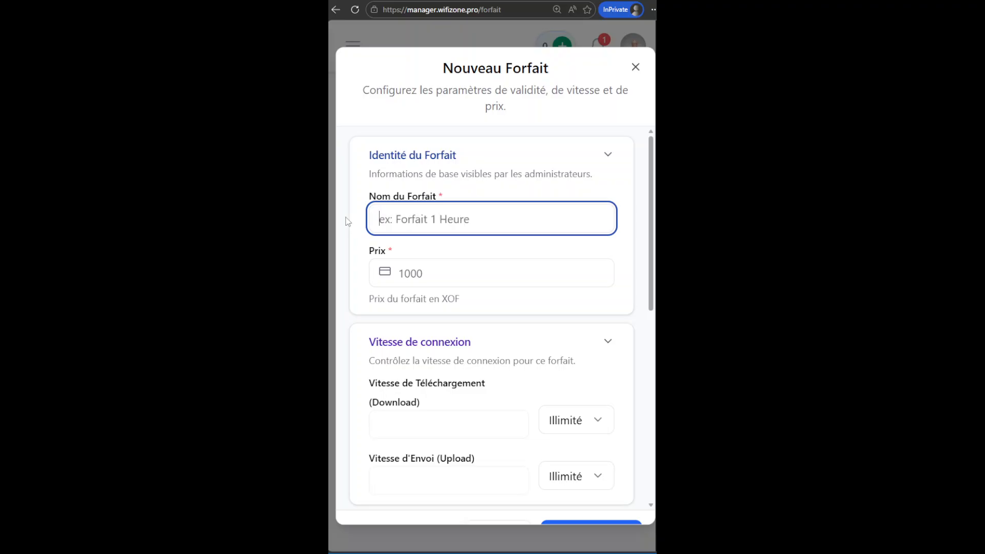
pyautogui.write('Gol')
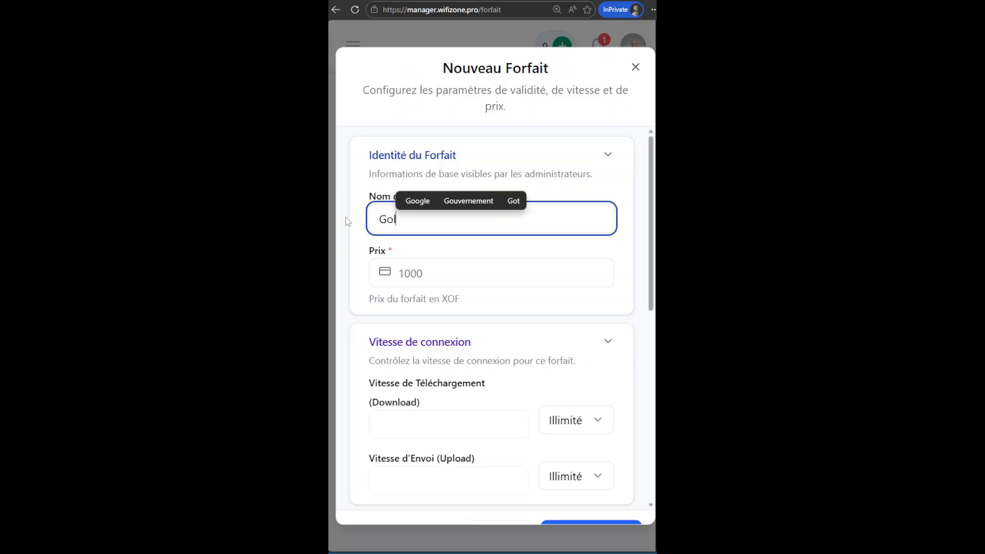
pyautogui.press('BackSpace')
pyautogui.press('BackSpace')
pyautogui.press('BackSpace')
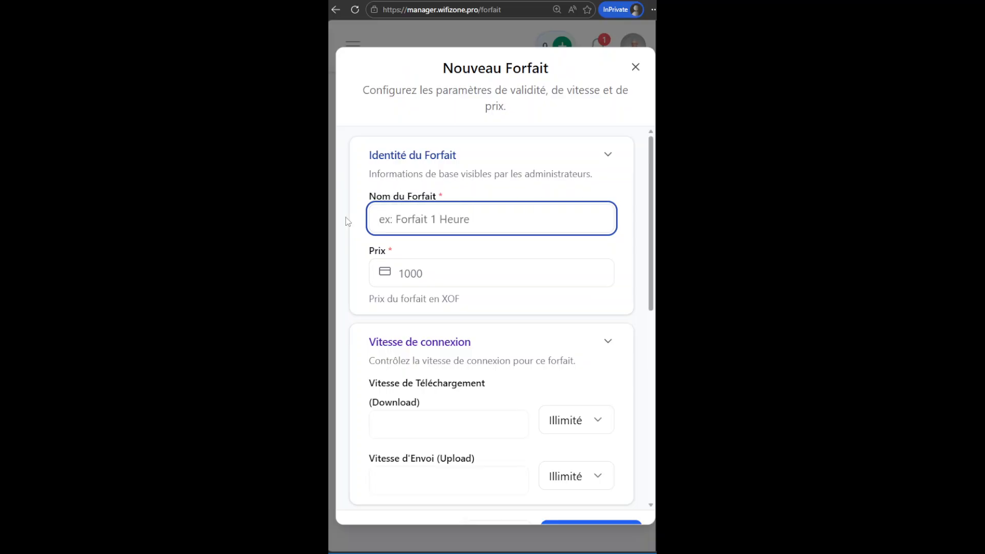
# Re-enter the plan name 1H-1Go-1jr and set the price to 150 XOF.
pyautogui.write('1H-1Go-1jr')
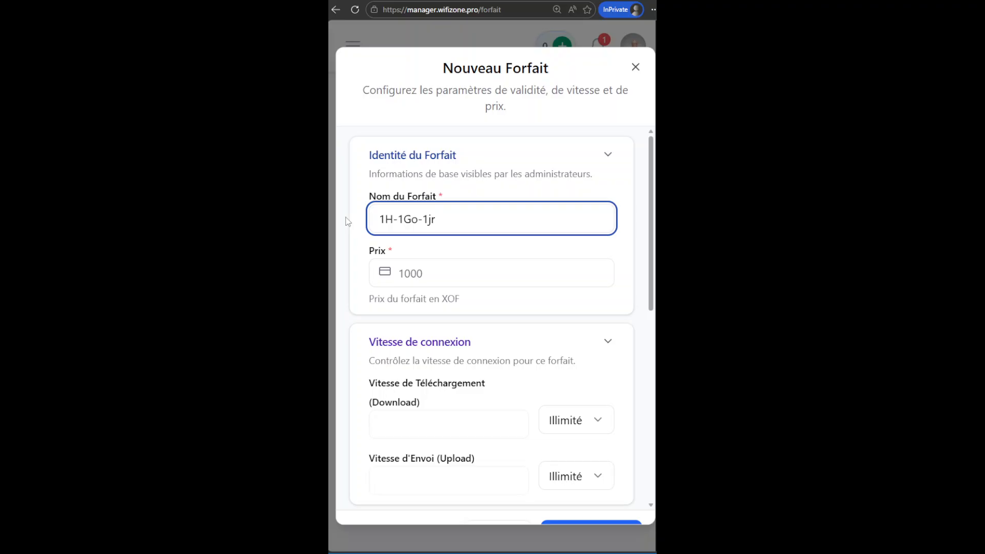
pyautogui.click(429, 272)
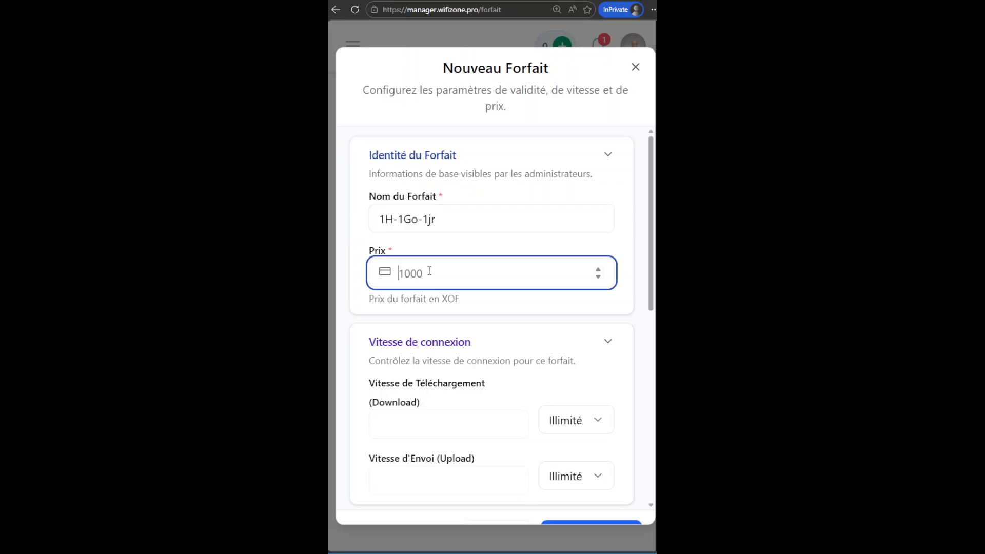
pyautogui.write('1')
pyautogui.write('50')
# Set both the download and upload speed units to Mbps.
pyautogui.scroll(-3, 526, 308)
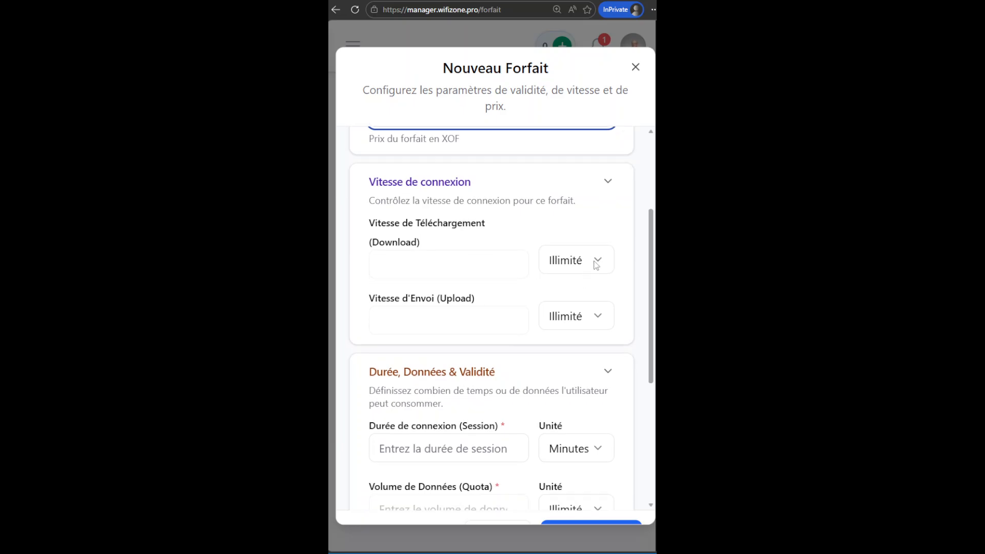
pyautogui.click(598, 262)
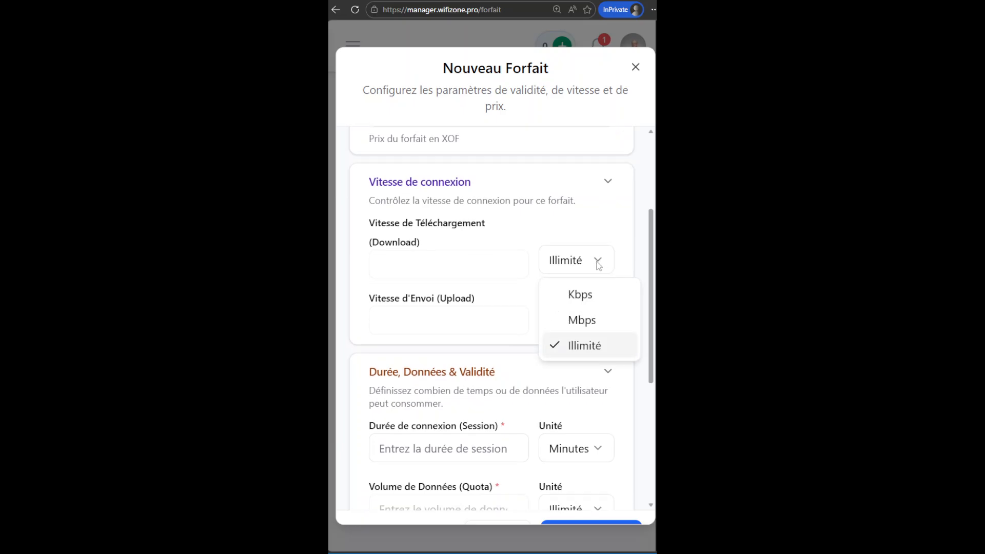
pyautogui.click(592, 323)
pyautogui.click(595, 318)
pyautogui.click(583, 374)
# Try download speeds of 12, 100 and 10.
pyautogui.moveTo(413, 268); pyautogui.dragTo(361, 266)
pyautogui.write('12')
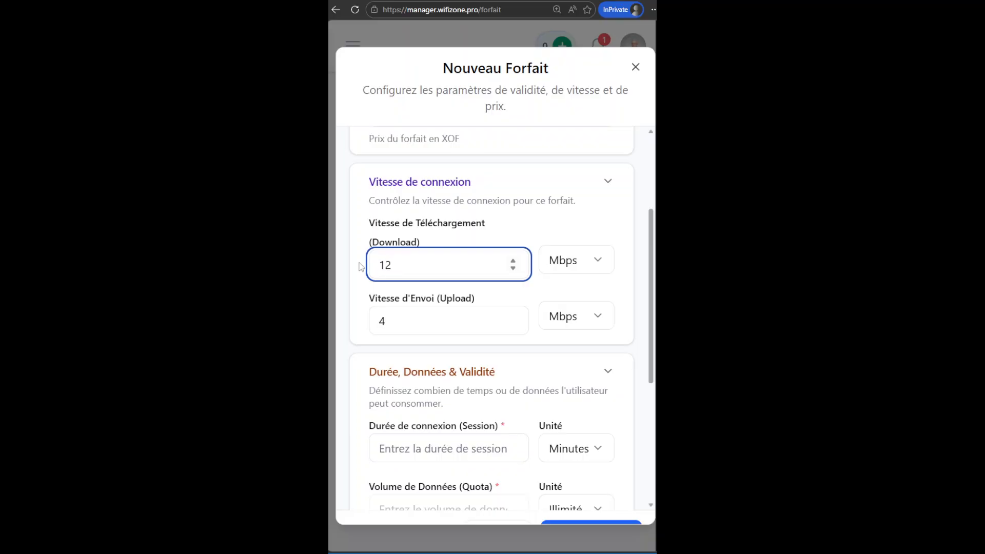
pyautogui.press('BackSpace')
pyautogui.write('020')
pyautogui.press('BackSpace')
pyautogui.press('BackSpace')
pyautogui.write('0')
pyautogui.press('BackSpace')
# Set the download speed to 8 Mbps.
pyautogui.click(578, 263)
pyautogui.click(591, 347)
pyautogui.click(585, 259)
pyautogui.click(590, 326)
pyautogui.moveTo(451, 277); pyautogui.dragTo(353, 260)
pyautogui.write('8')
# Set the connection session duration to 1 Heures.
pyautogui.moveTo(651, 314); pyautogui.dragTo(646, 396)
pyautogui.press('ctrl')
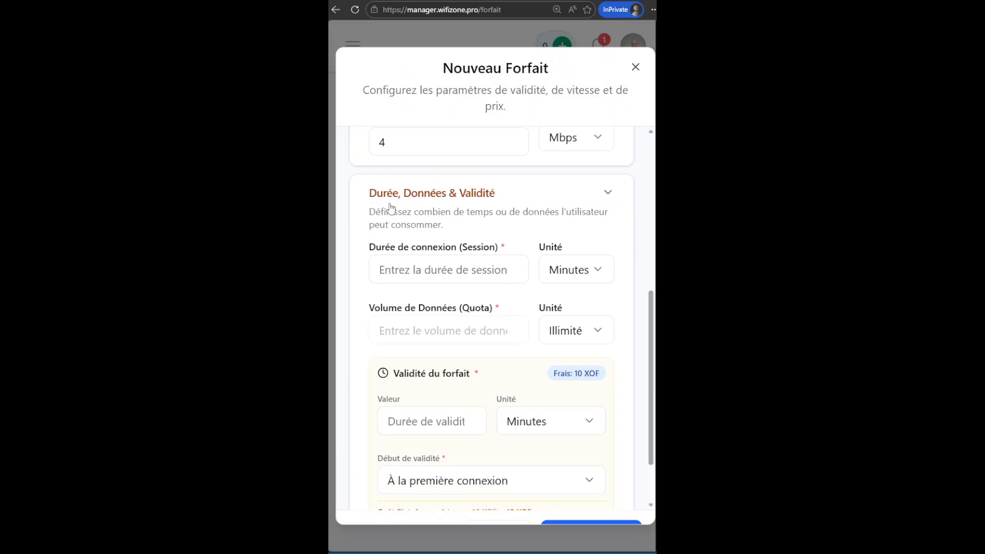
pyautogui.press('ctrl')
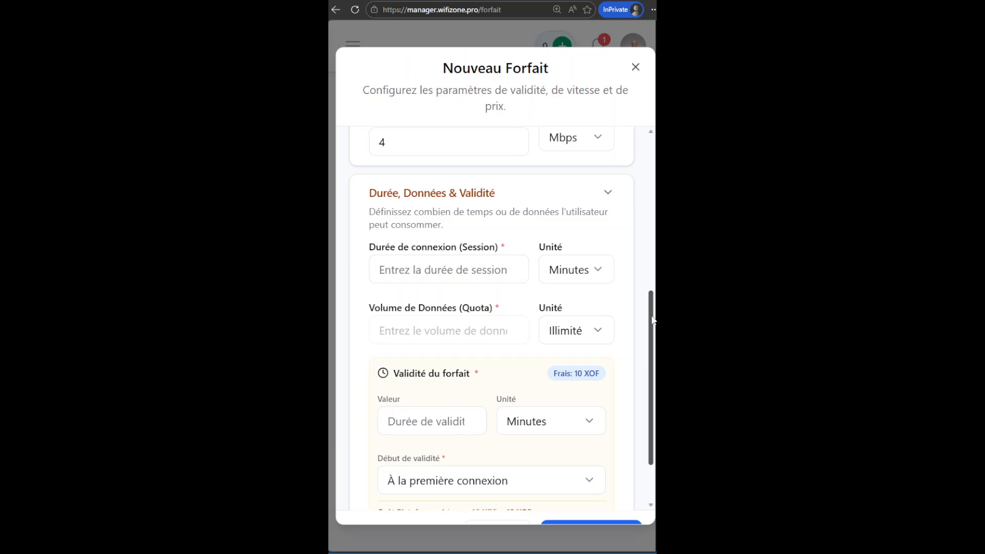
pyautogui.moveTo(653, 326); pyautogui.dragTo(651, 153)
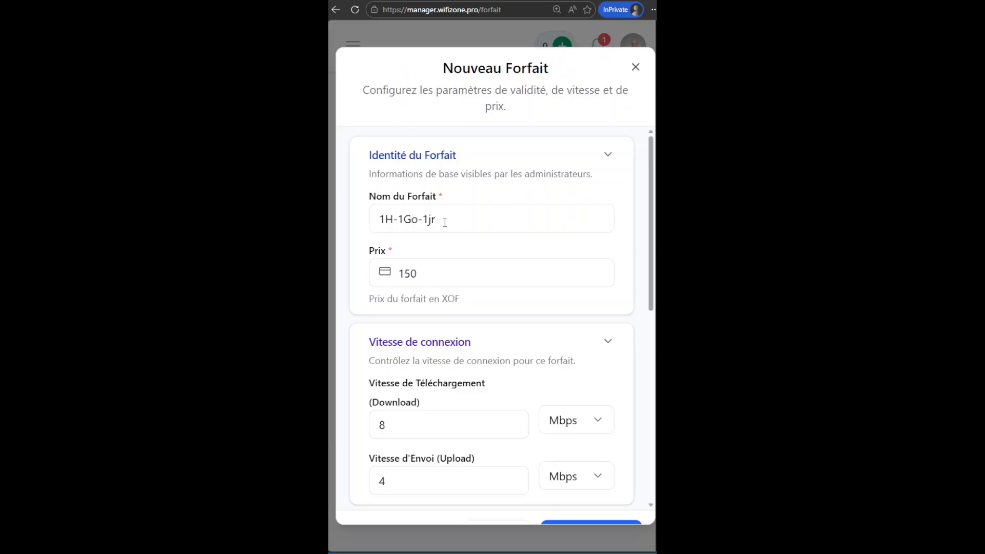
pyautogui.moveTo(652, 205); pyautogui.dragTo(649, 369)
pyautogui.click(399, 261)
pyautogui.write('1')
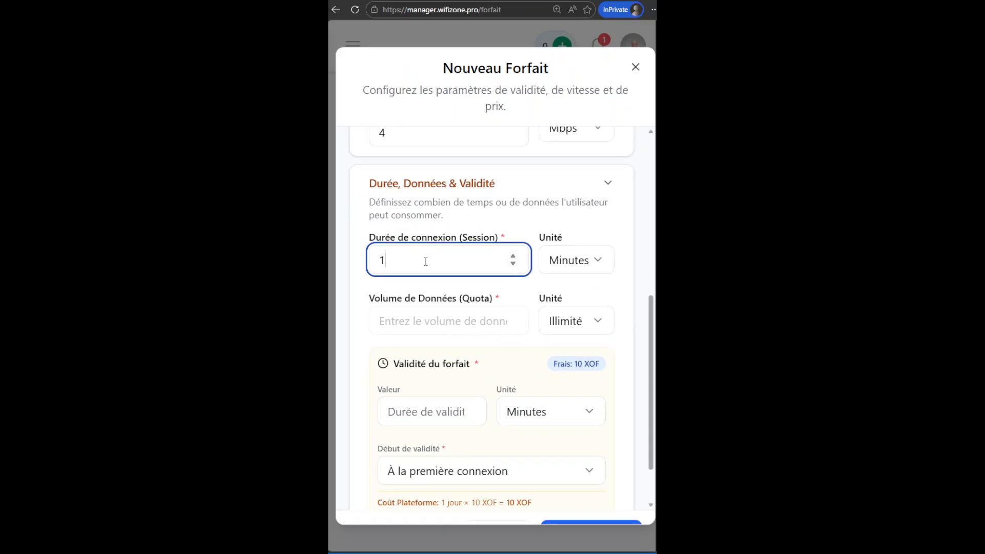
pyautogui.click(589, 263)
pyautogui.click(588, 322)
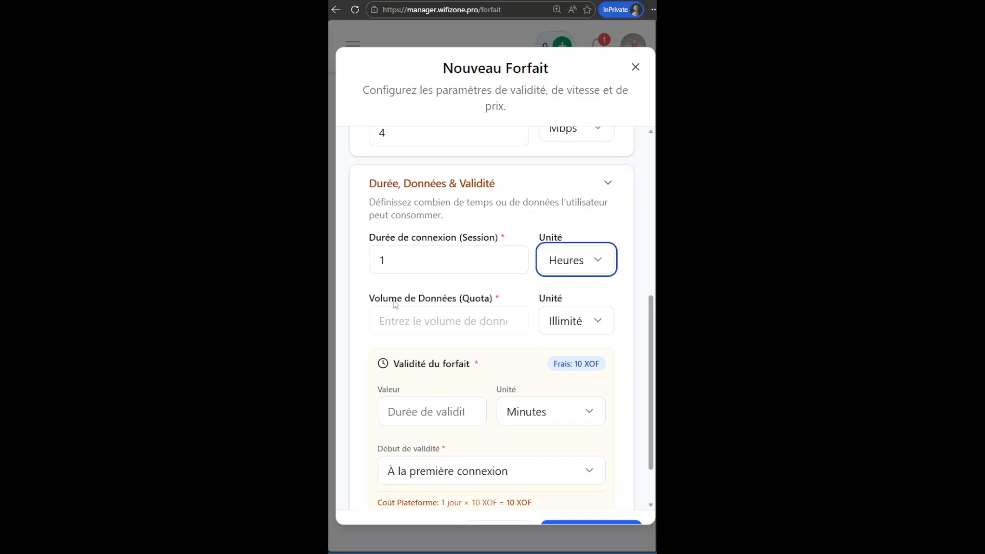
# Set the data quota to 1 GB.
pyautogui.click(598, 325)
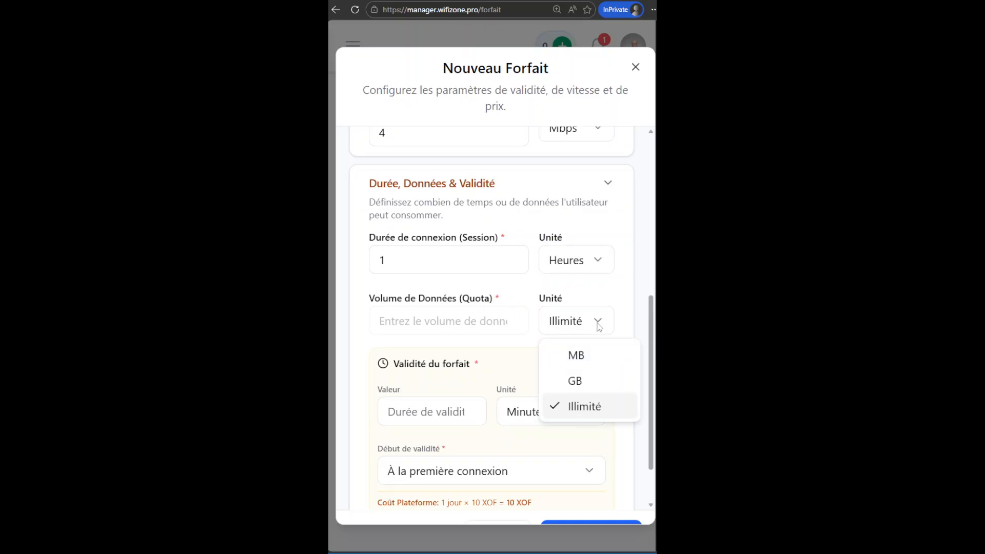
pyautogui.click(586, 386)
pyautogui.click(426, 322)
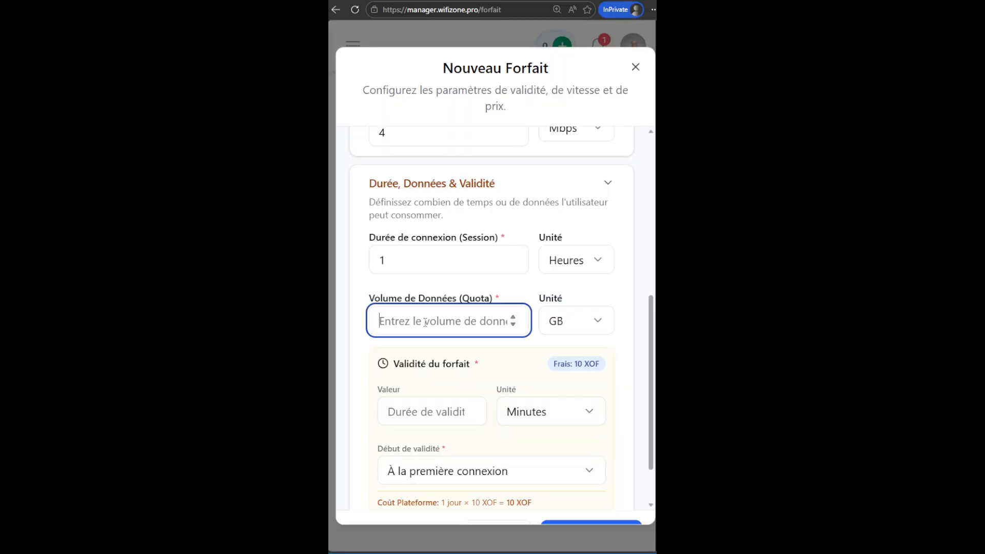
pyautogui.write('1')
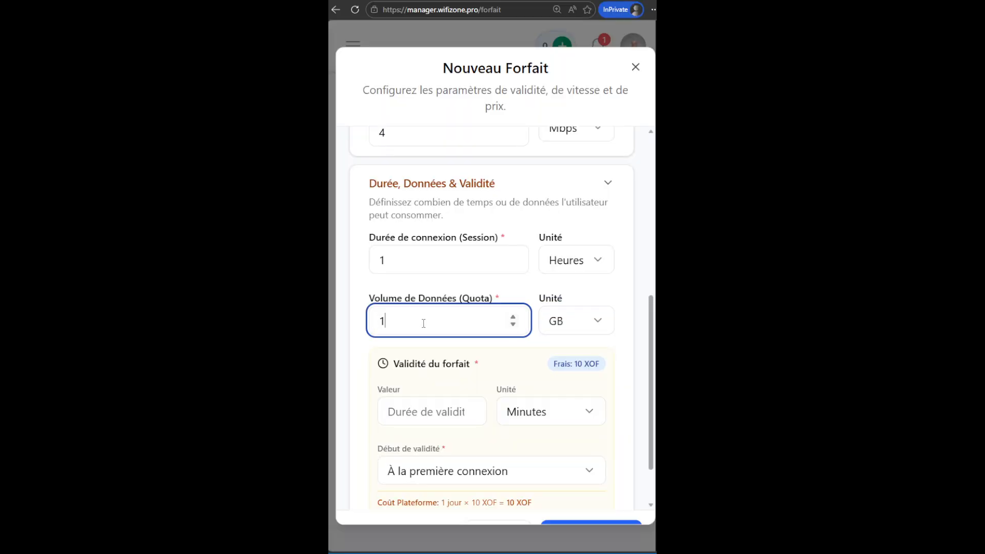
# Set the plan validity to 1 Jours and create the plan.
pyautogui.scroll(-1, 646, 371)
pyautogui.scroll(-1, 647, 371)
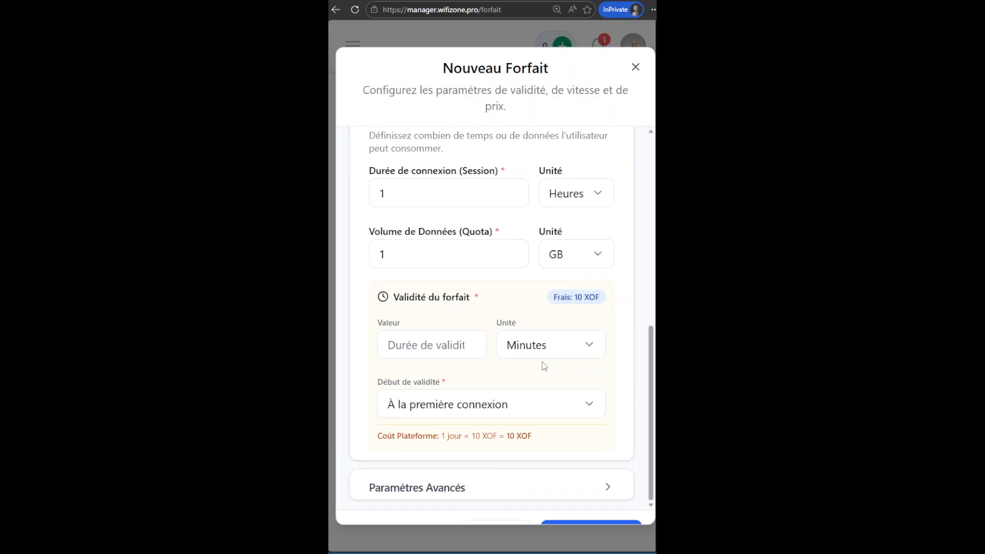
pyautogui.click(536, 351)
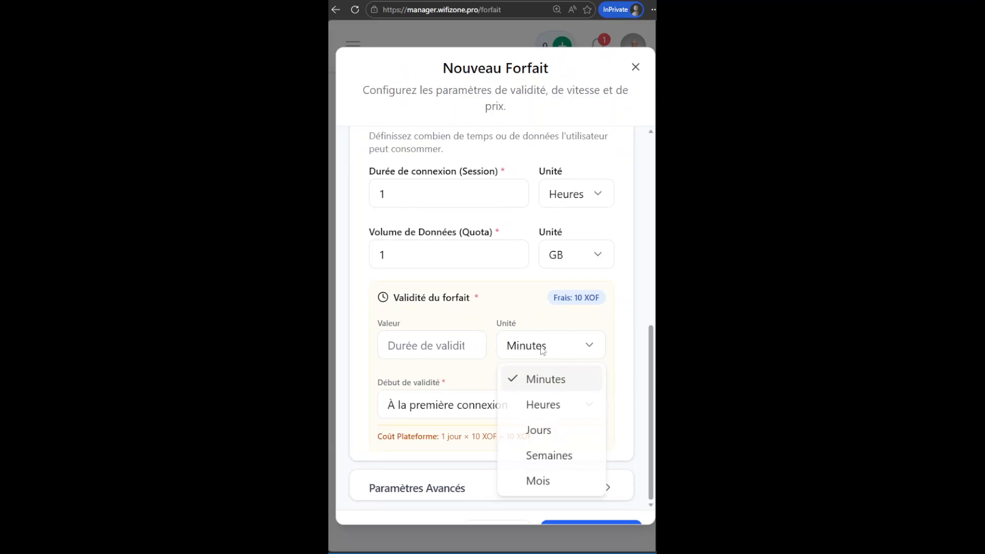
pyautogui.click(535, 429)
pyautogui.click(420, 346)
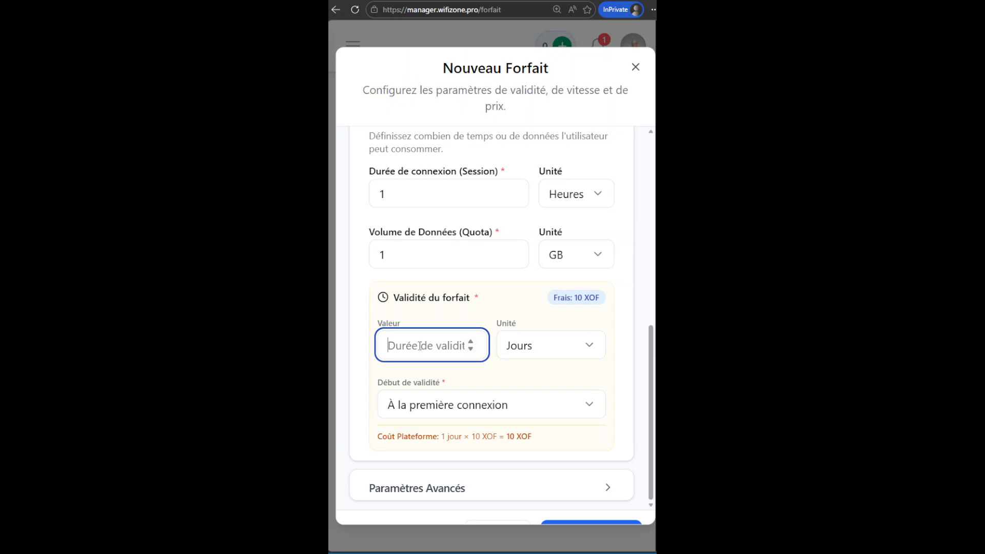
pyautogui.write('1')
pyautogui.click(652, 370)
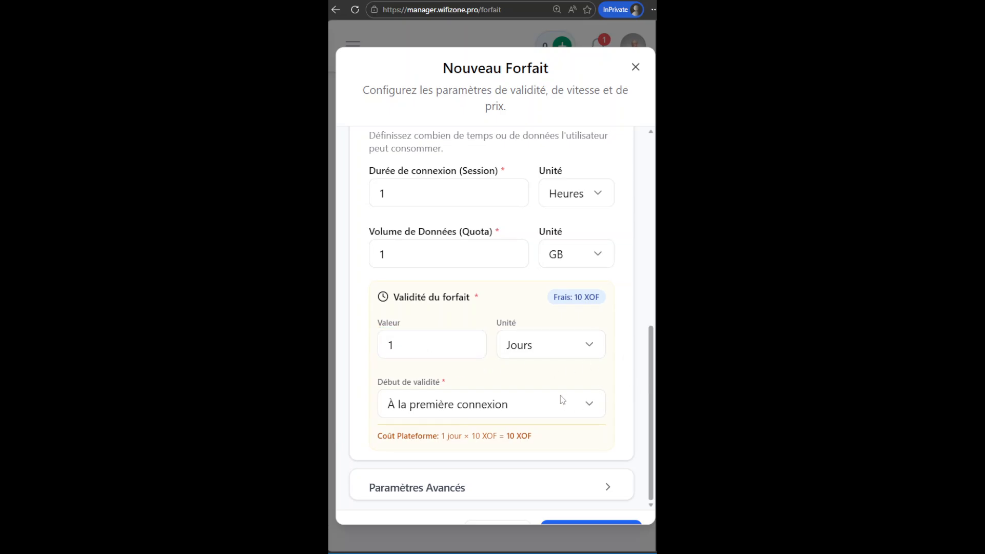
pyautogui.hotkey('ctrl', '-')
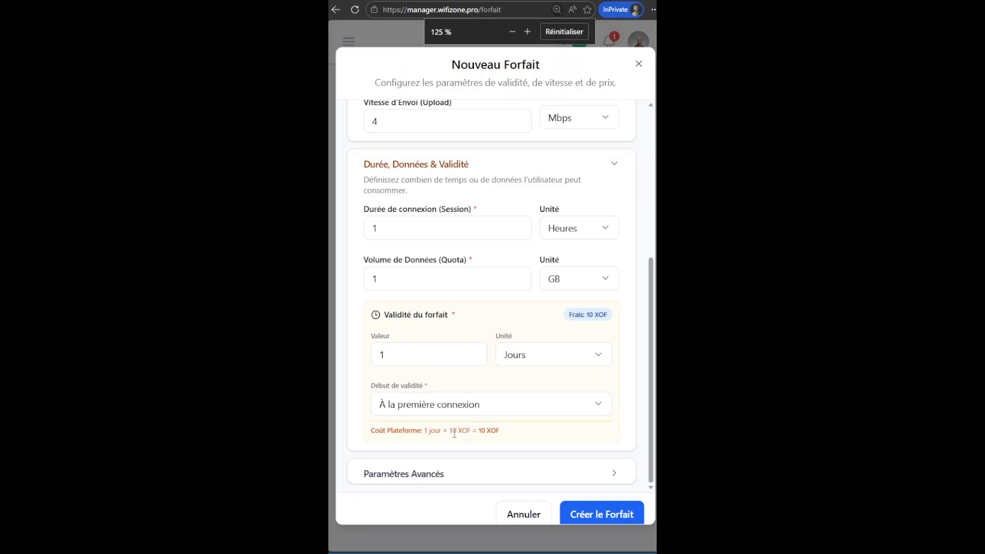
pyautogui.click(605, 513)
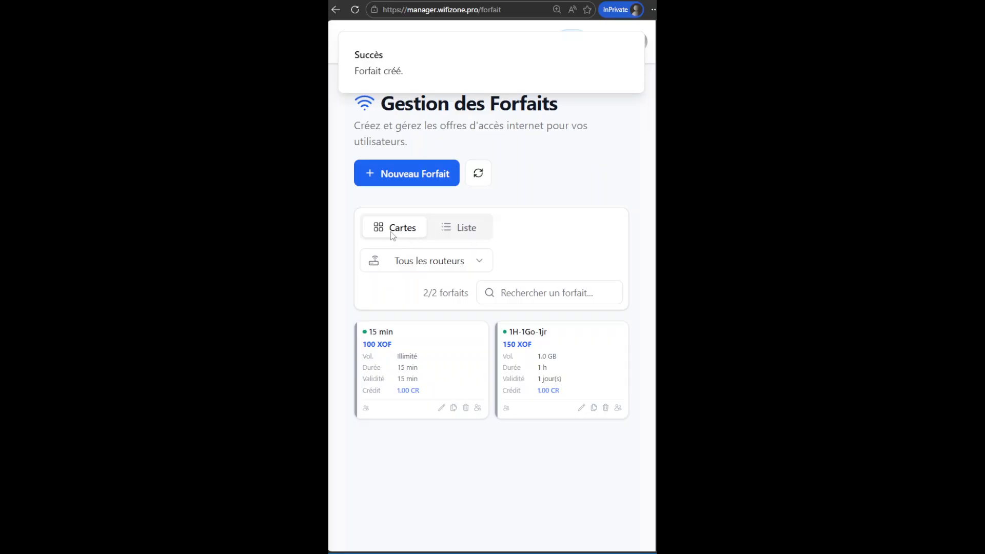
# Review the plans in list view across all columns, then return to card view.
pyautogui.click(468, 233)
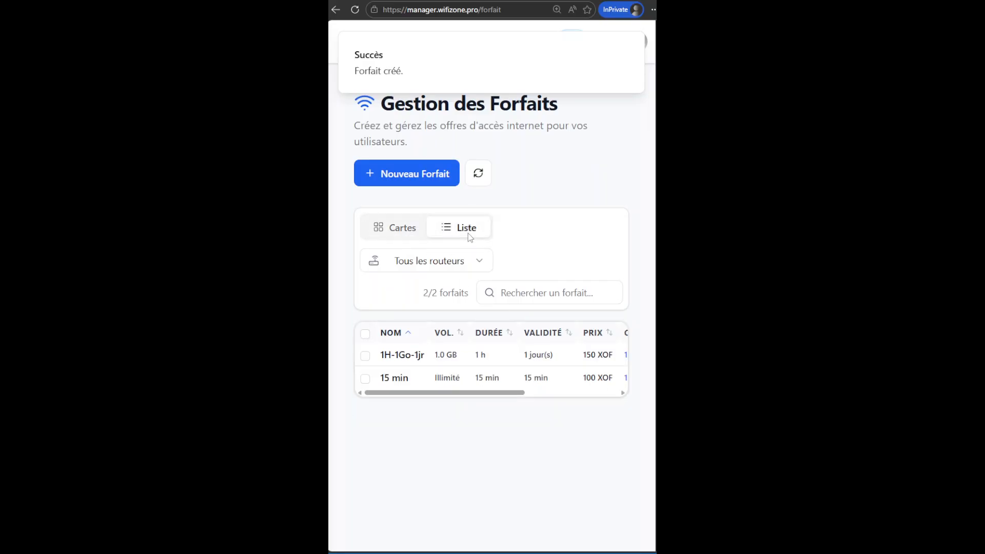
pyautogui.moveTo(438, 396); pyautogui.dragTo(575, 393)
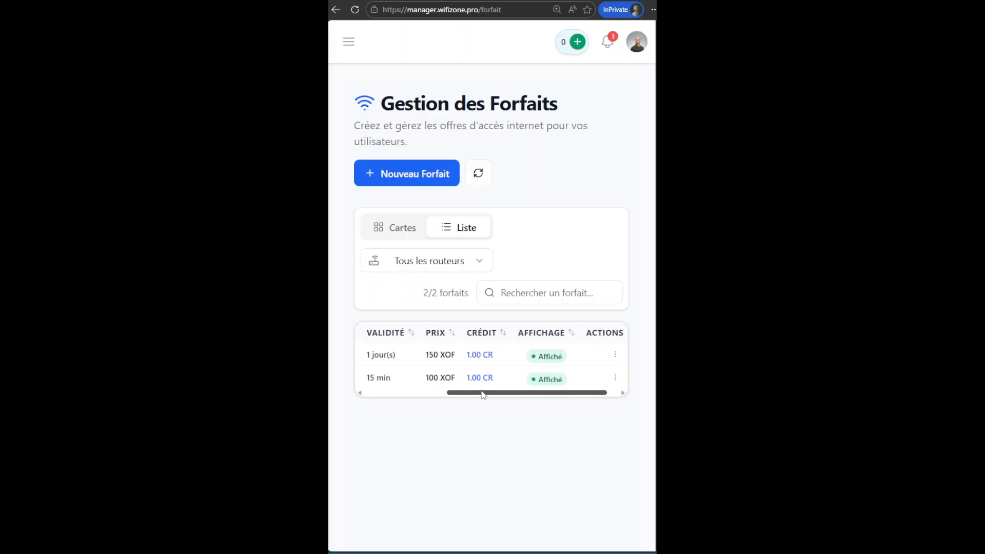
pyautogui.moveTo(492, 392); pyautogui.dragTo(385, 394)
pyautogui.click(392, 232)
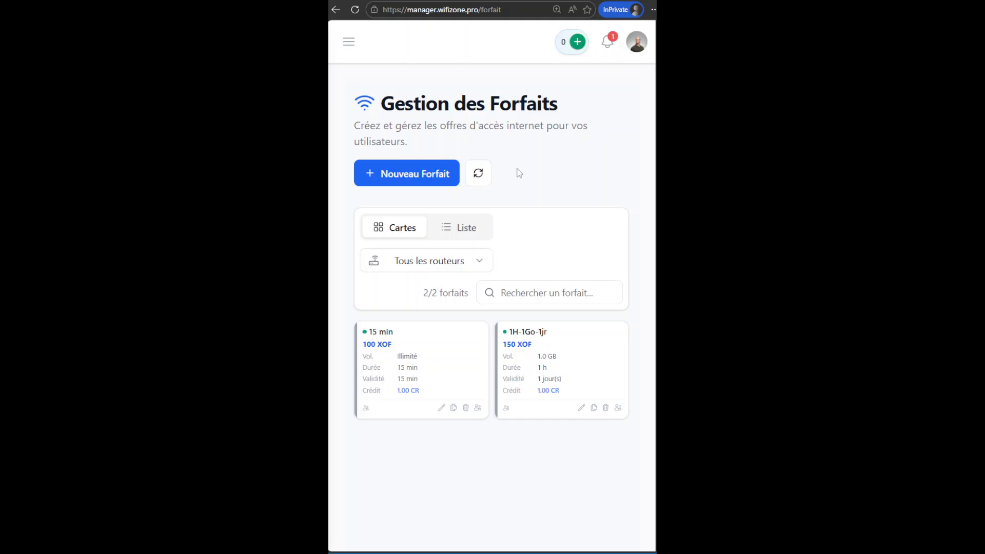
# Start a new plan named "3Go - 5jr" priced at 500 XOF.
pyautogui.click(404, 172)
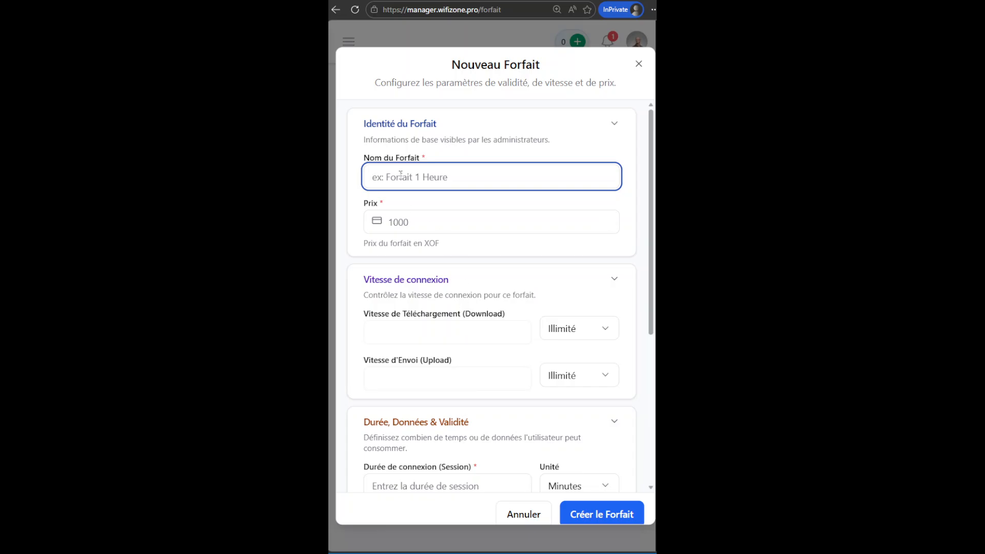
pyautogui.write('3Go - 5jr')
pyautogui.click(418, 226)
pyautogui.write('500')
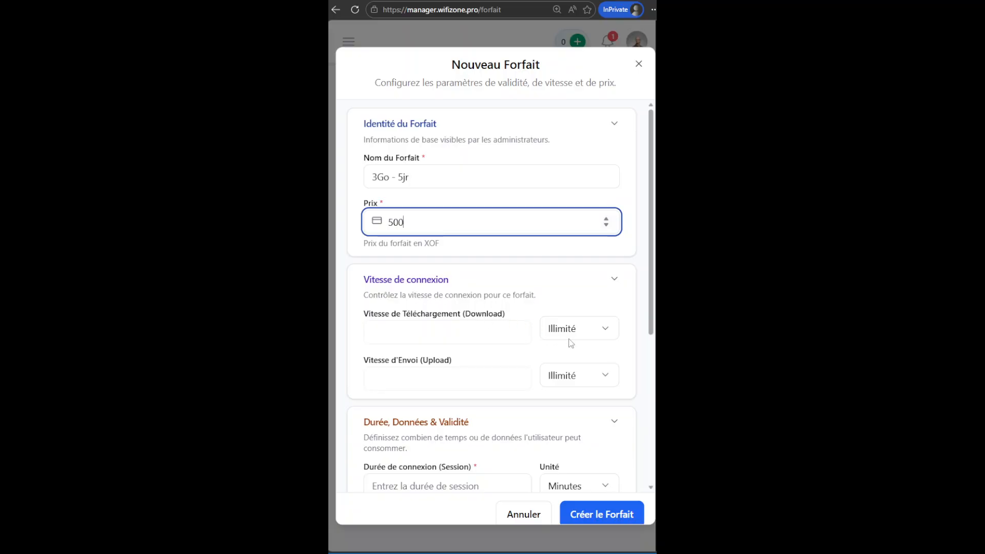
# Set the download speed to 20 Mbps and the upload speed to 8 Mbps.
pyautogui.click(585, 329)
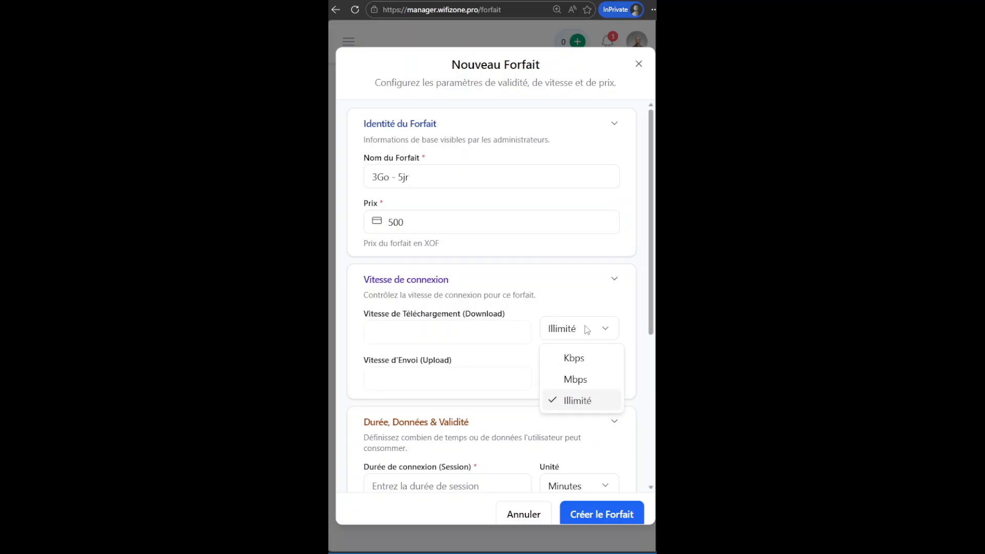
pyautogui.click(582, 381)
pyautogui.click(481, 343)
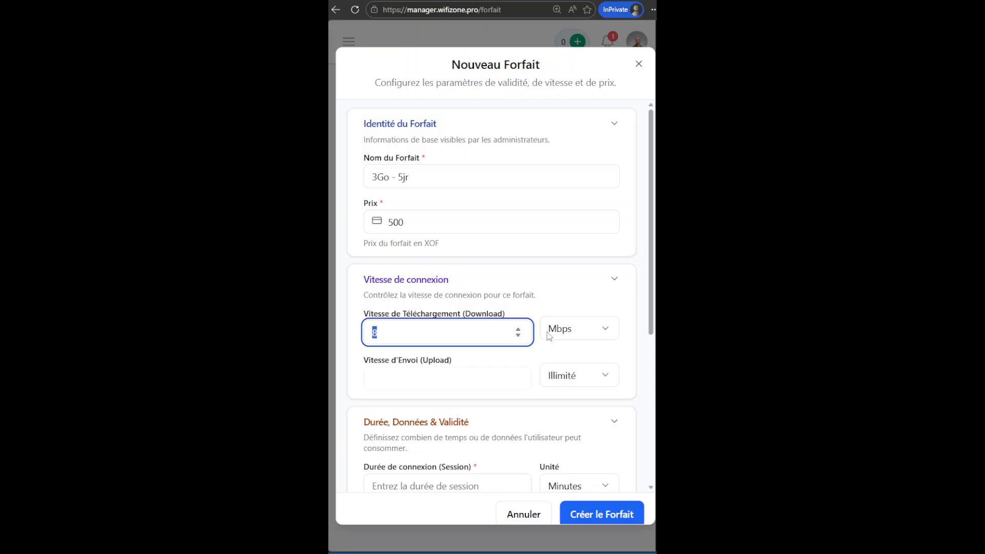
pyautogui.write('20')
pyautogui.click(587, 384)
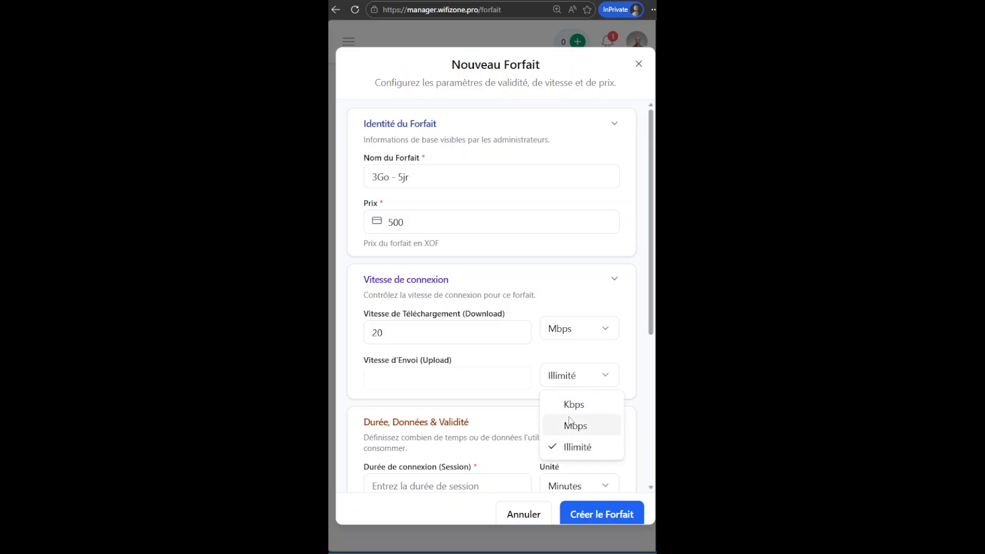
pyautogui.click(581, 428)
pyautogui.moveTo(417, 381); pyautogui.dragTo(332, 378)
pyautogui.write('8')
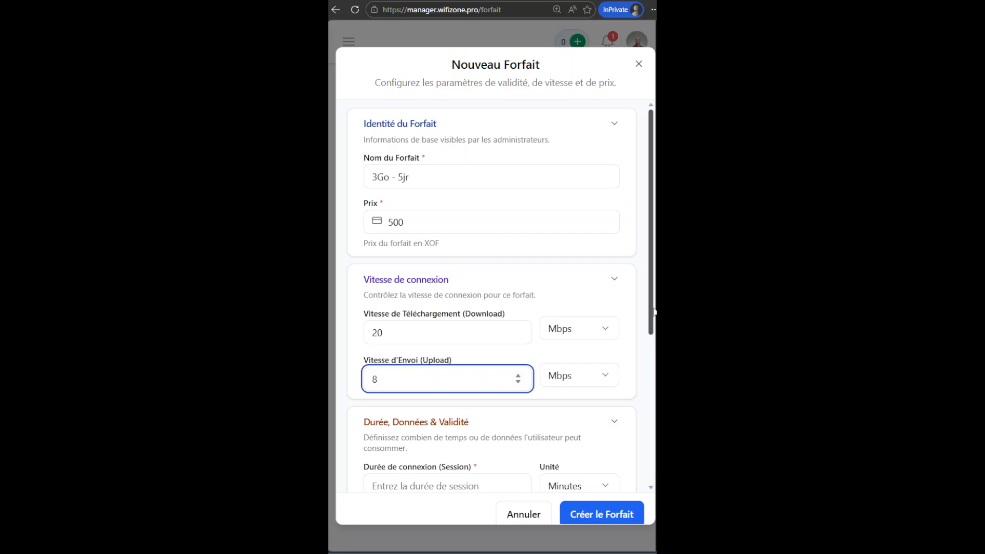
pyautogui.scroll(-2, 655, 311)
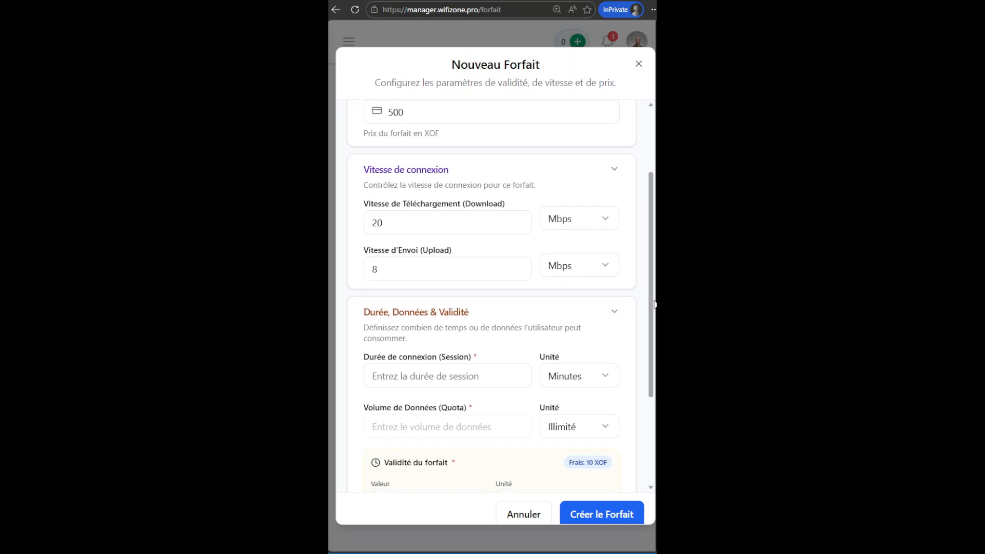
pyautogui.scroll(-2, 453, 251)
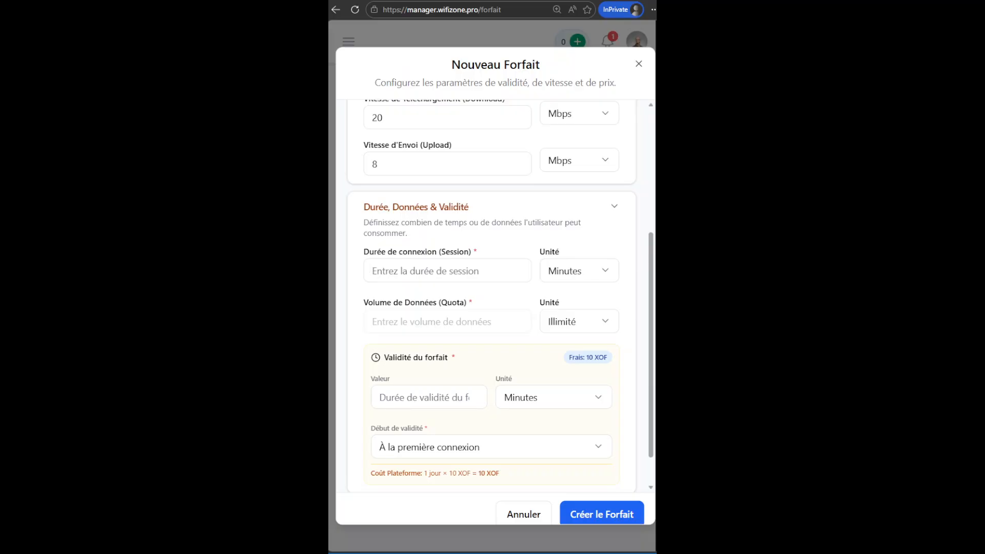
pyautogui.scroll(4, 392, 170)
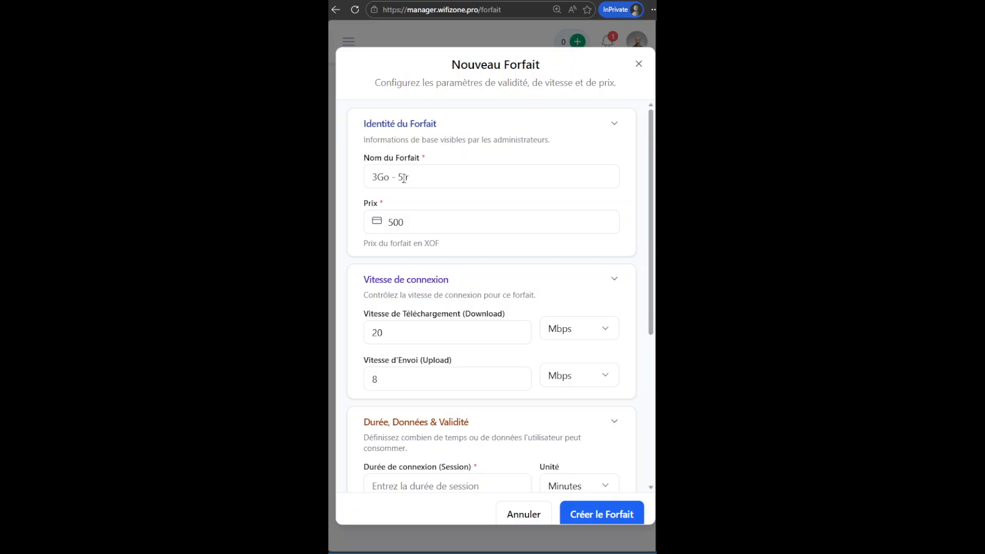
pyautogui.click(374, 177)
pyautogui.write('ill')
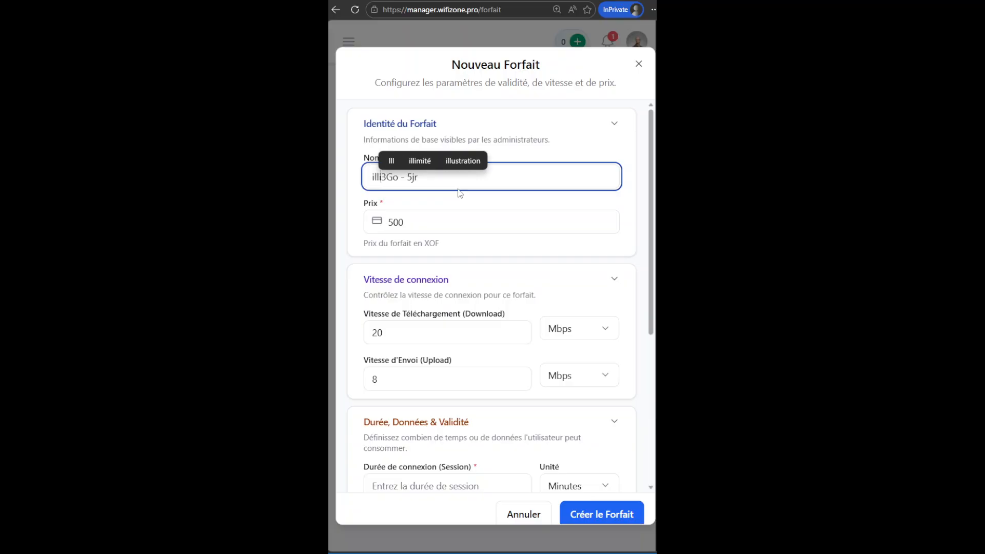
pyautogui.write('imit')
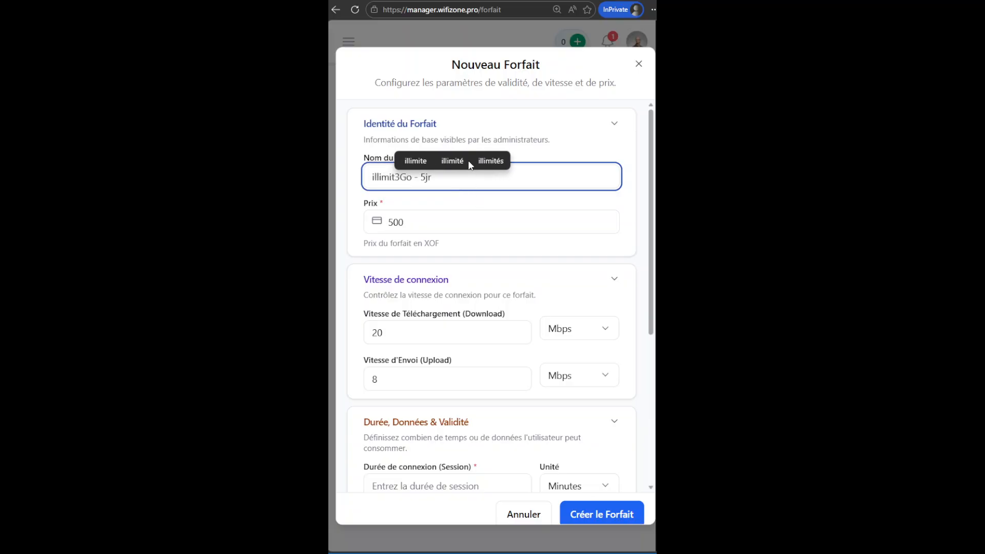
pyautogui.click(451, 161)
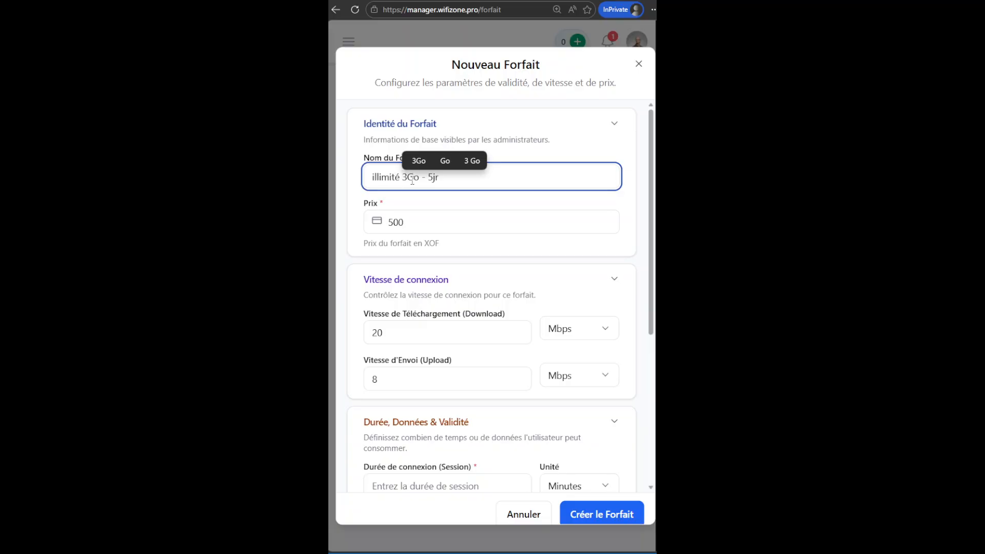
pyautogui.press('BackSpace')
pyautogui.press('BackSpace')
pyautogui.press('BackSpace')
pyautogui.press('BackSpace')
pyautogui.press('BackSpace')
pyautogui.press('BackSpace')
pyautogui.press('BackSpace')
pyautogui.press('BackSpace')
pyautogui.press('BackSpace')
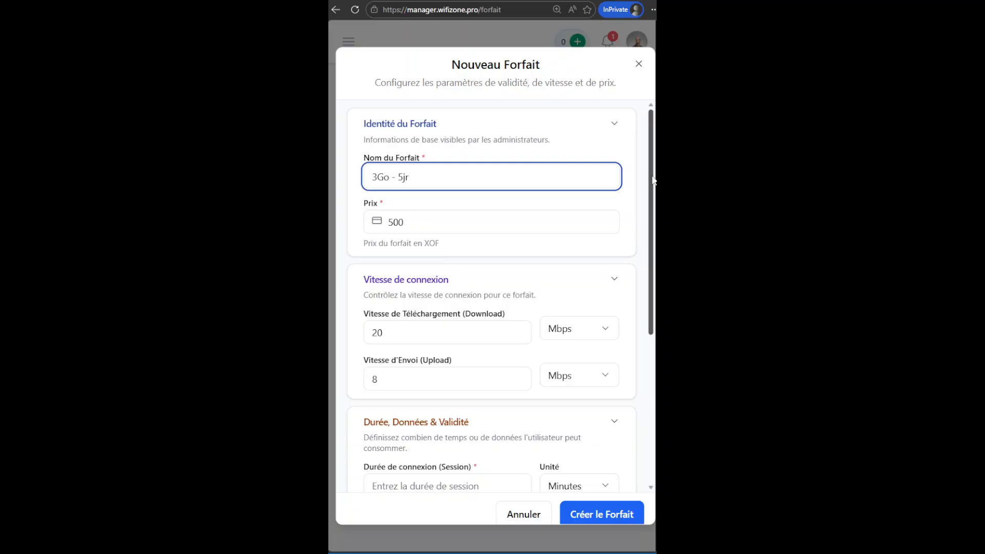
# Set the session duration unit to Illimité and the data quota to 3 GB.
pyautogui.scroll(-5, 588, 275)
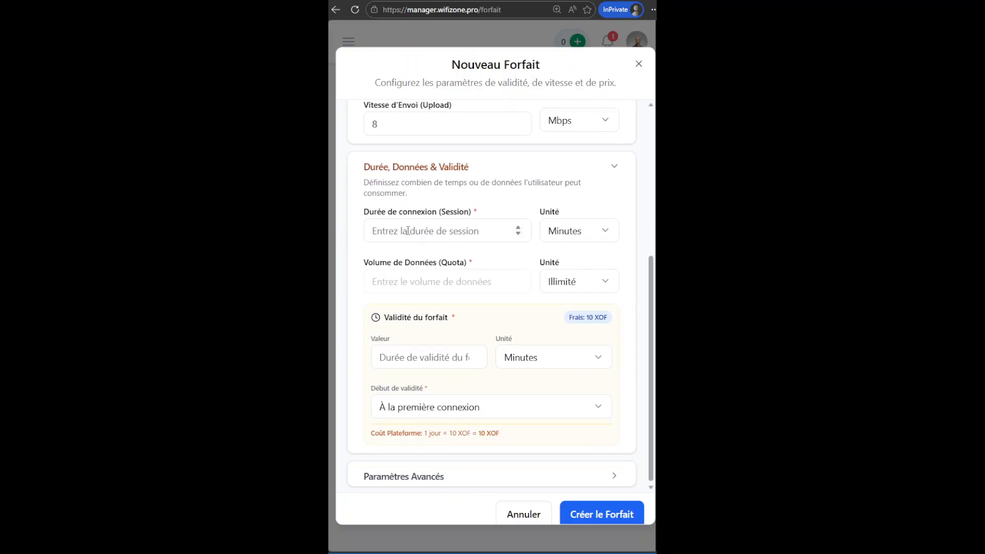
pyautogui.click(587, 235)
pyautogui.click(595, 372)
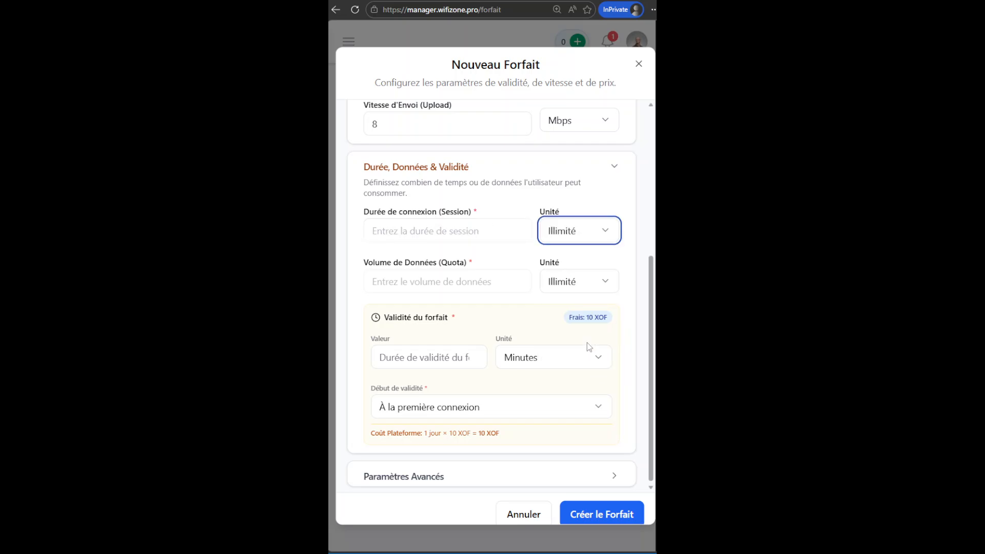
pyautogui.click(572, 286)
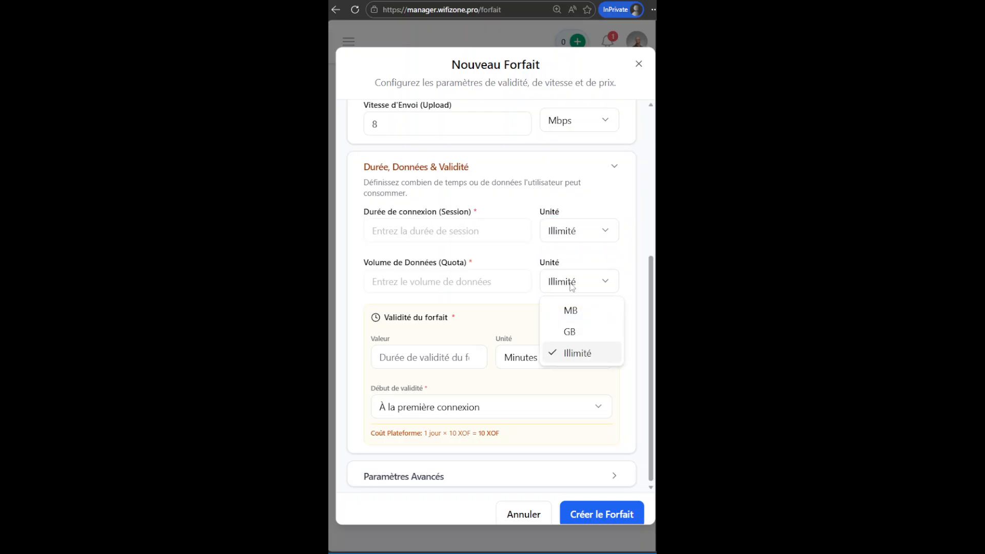
pyautogui.click(580, 334)
pyautogui.click(417, 287)
pyautogui.write('3')
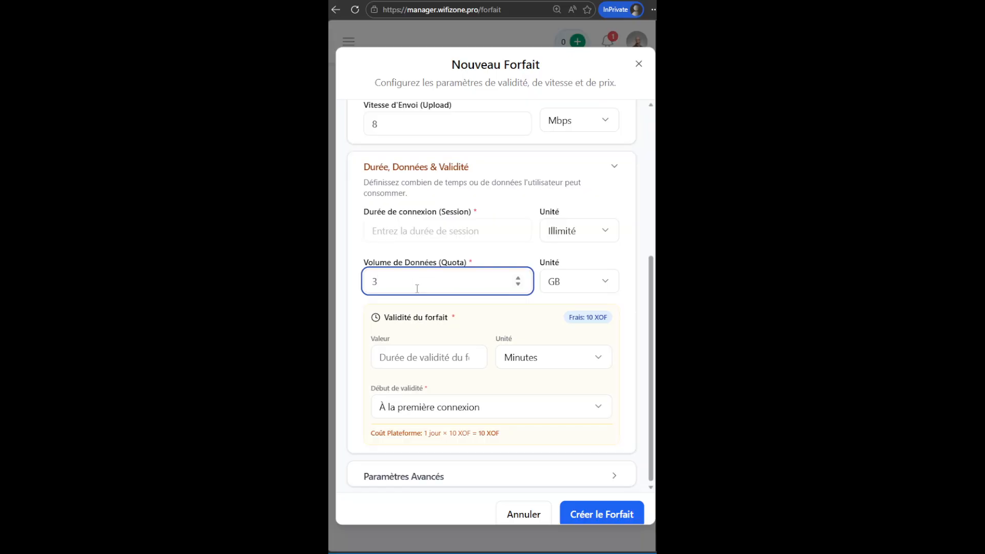
# Set the plan validity to 5 Jours.
pyautogui.click(421, 357)
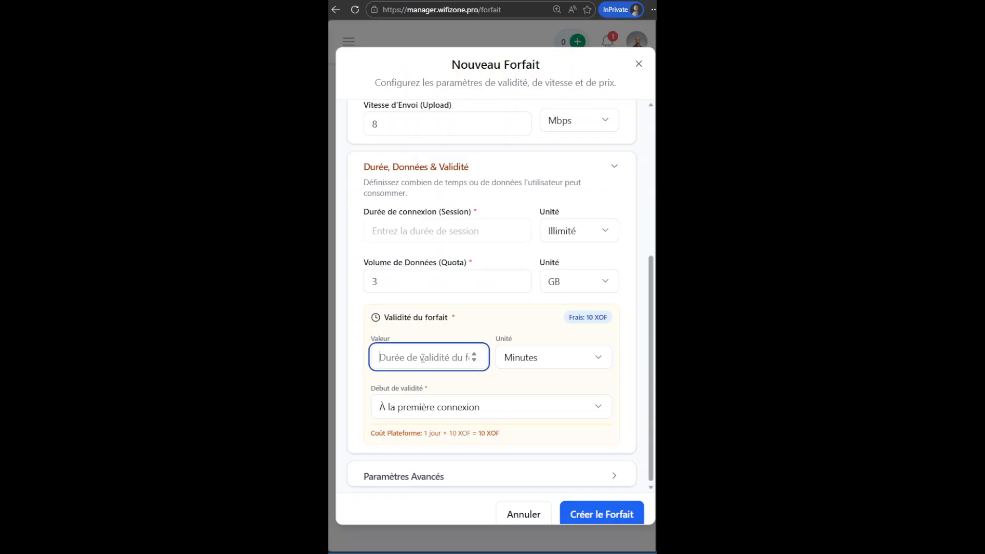
pyautogui.click(540, 357)
pyautogui.click(552, 432)
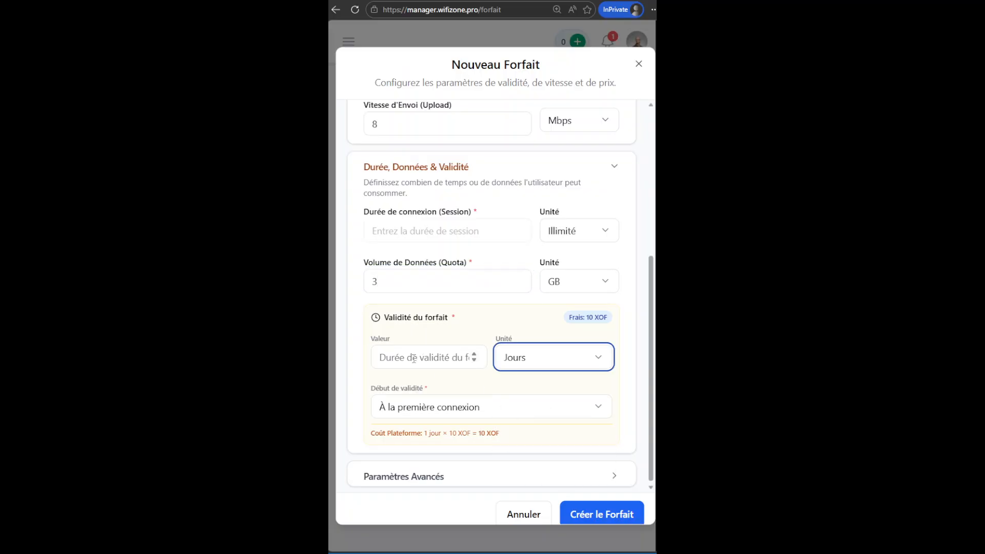
pyautogui.click(589, 324)
pyautogui.click(426, 356)
pyautogui.write('5')
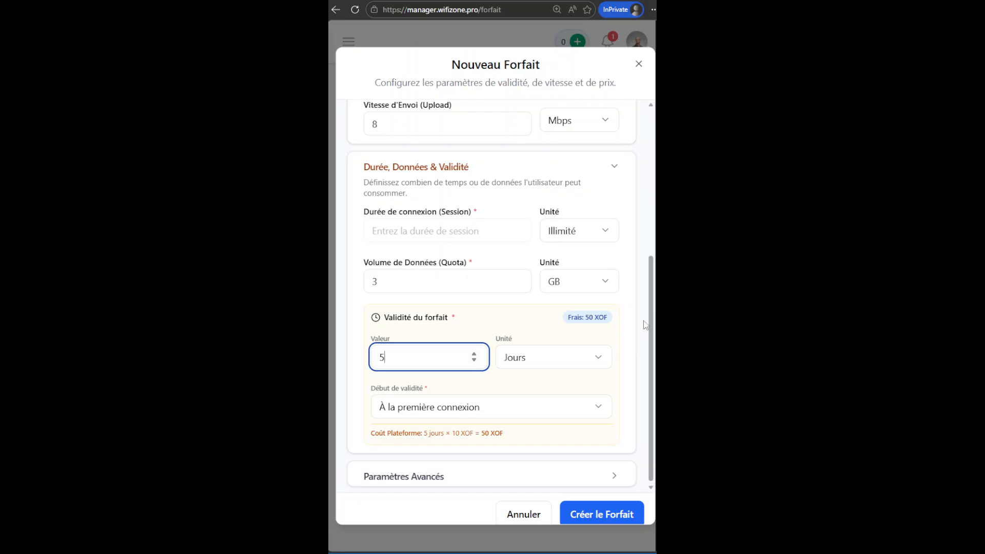
# Expand the advanced parameters and set the simultaneous devices to 2.
pyautogui.moveTo(651, 324); pyautogui.dragTo(650, 363)
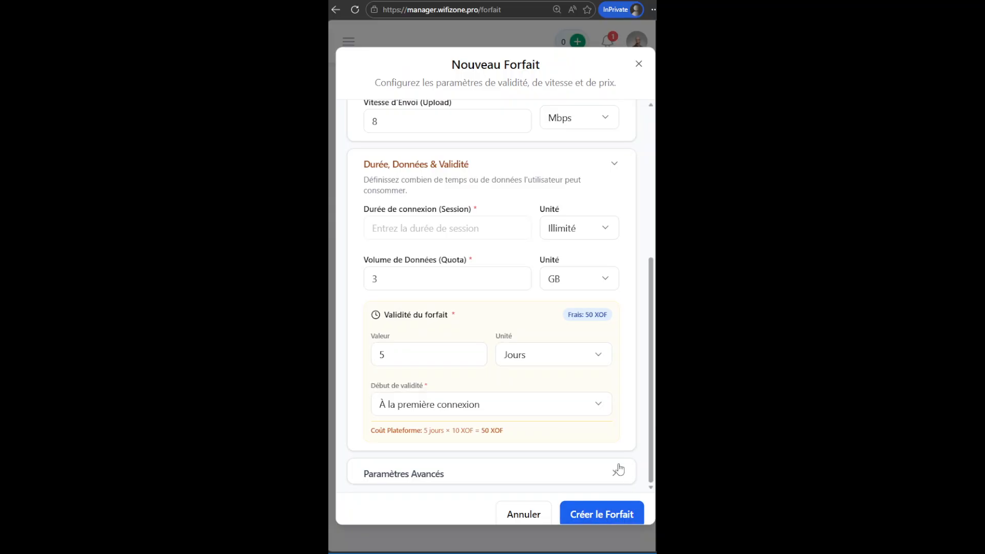
pyautogui.click(439, 477)
pyautogui.moveTo(654, 292); pyautogui.dragTo(654, 395)
pyautogui.click(402, 225)
pyautogui.click(579, 231)
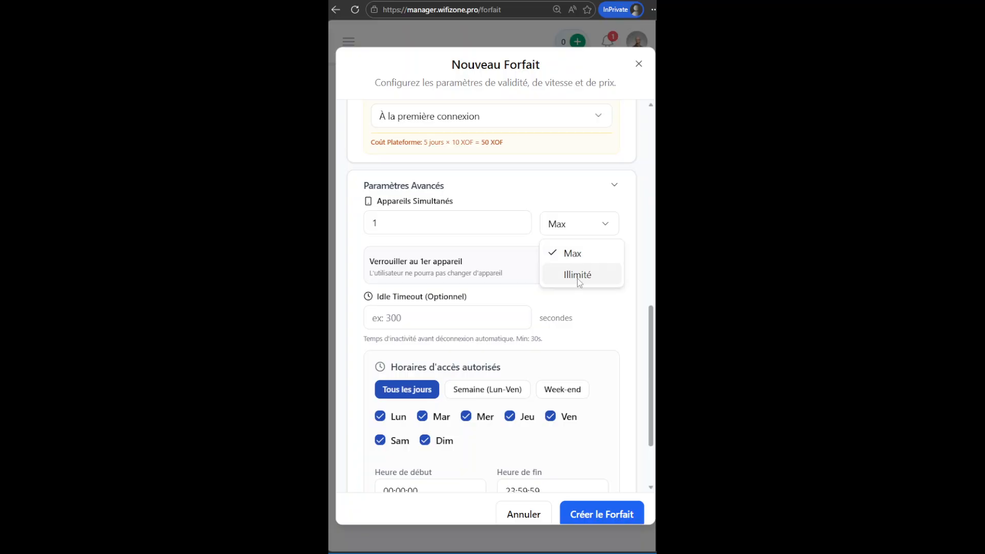
pyautogui.click(415, 224)
pyautogui.moveTo(398, 223); pyautogui.dragTo(351, 228)
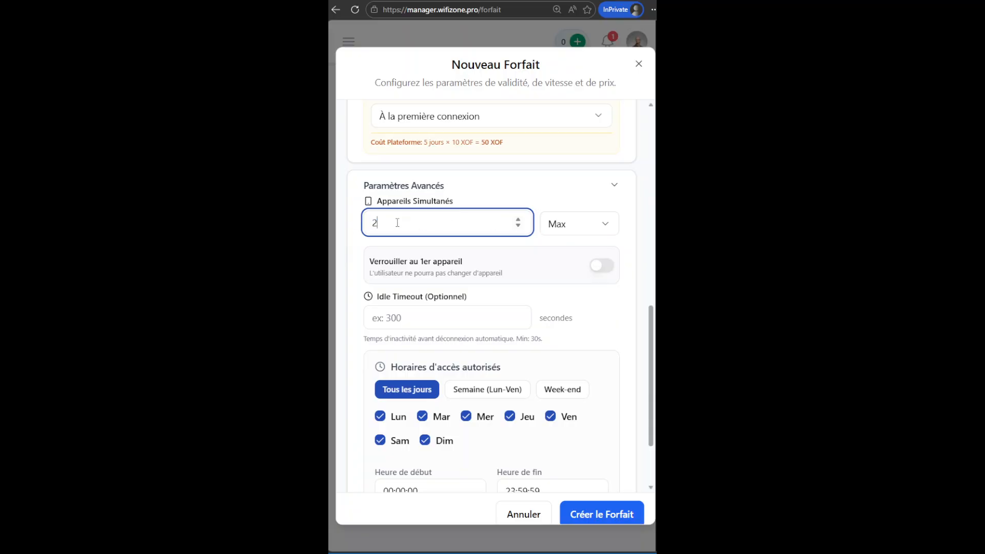
# Set the simultaneous devices limit to Max with a value of 1.
pyautogui.click(595, 230)
pyautogui.click(580, 275)
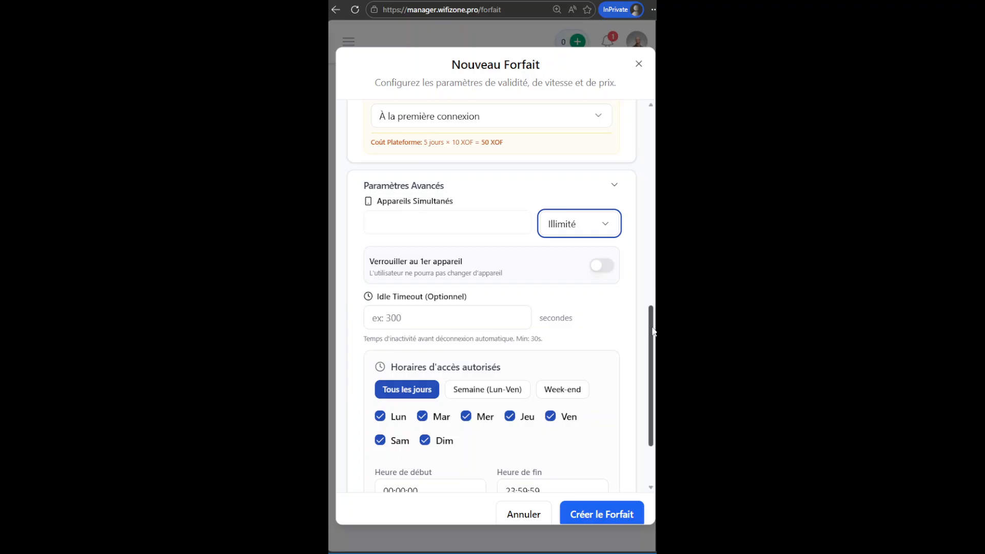
pyautogui.click(606, 225)
pyautogui.click(575, 254)
pyautogui.doubleClick(376, 223)
pyautogui.write('1')
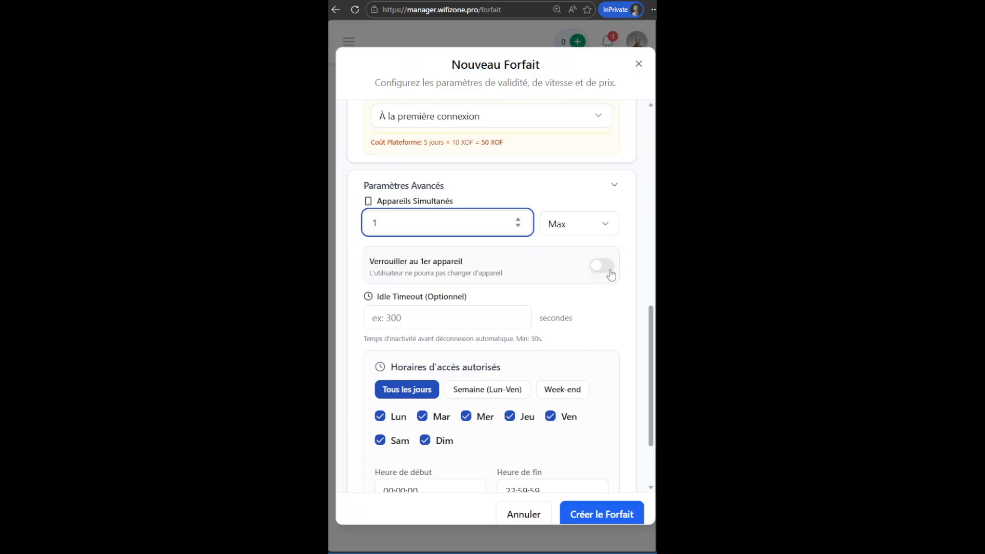
pyautogui.moveTo(652, 335); pyautogui.dragTo(652, 350)
pyautogui.click(605, 228)
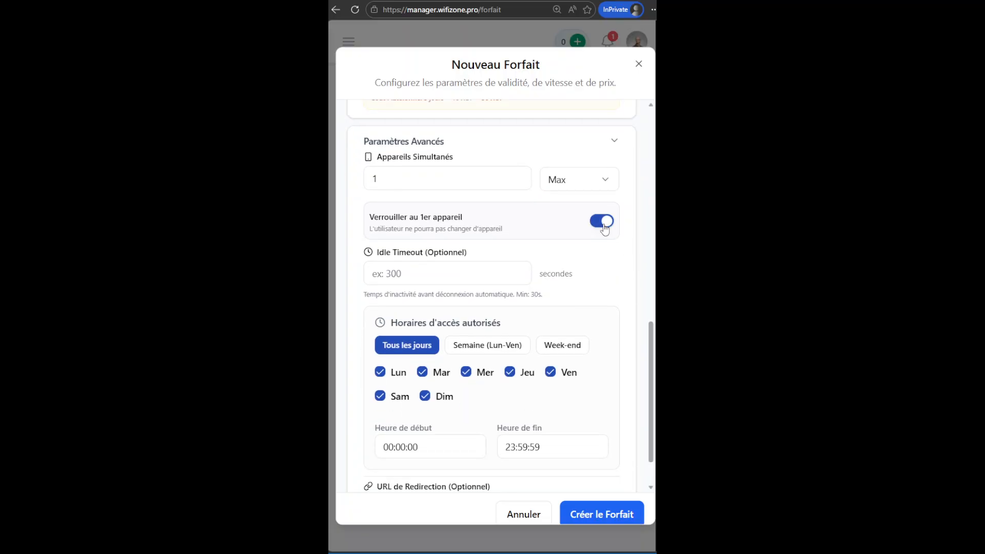
pyautogui.click(601, 226)
pyautogui.scroll(-2, 652, 386)
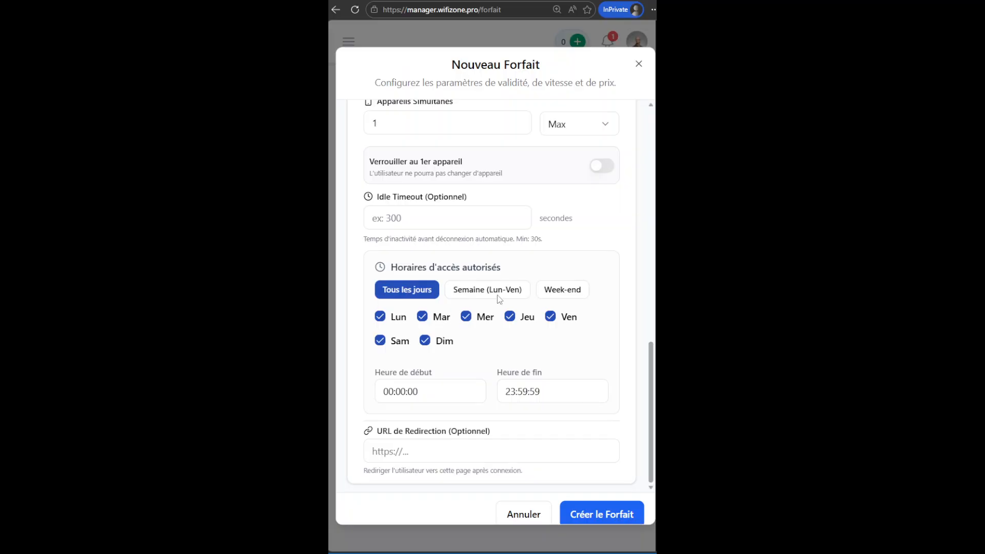
pyautogui.click(519, 291)
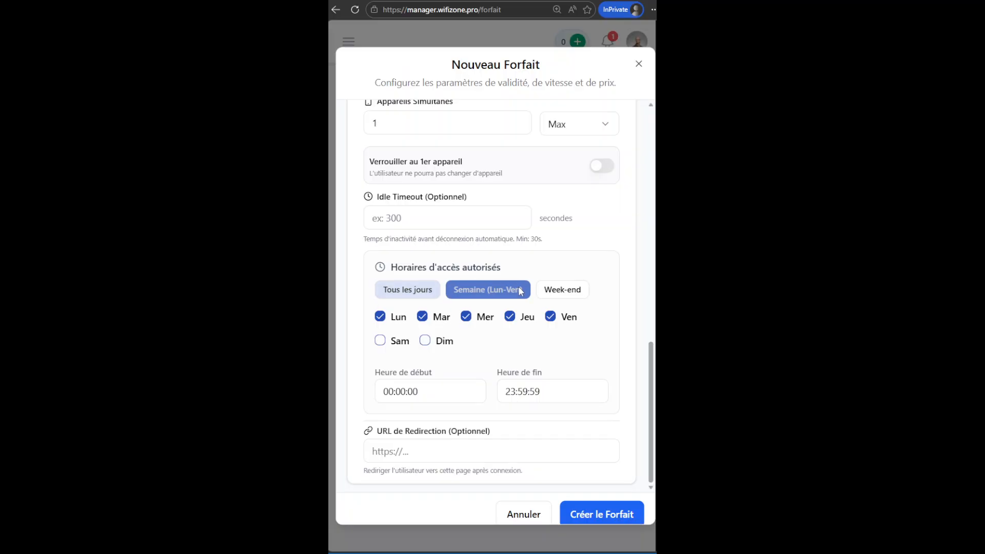
pyautogui.click(573, 295)
pyautogui.click(408, 289)
pyautogui.click(426, 342)
pyautogui.click(381, 341)
pyautogui.click(423, 317)
pyautogui.click(425, 340)
pyautogui.click(422, 316)
pyautogui.click(380, 341)
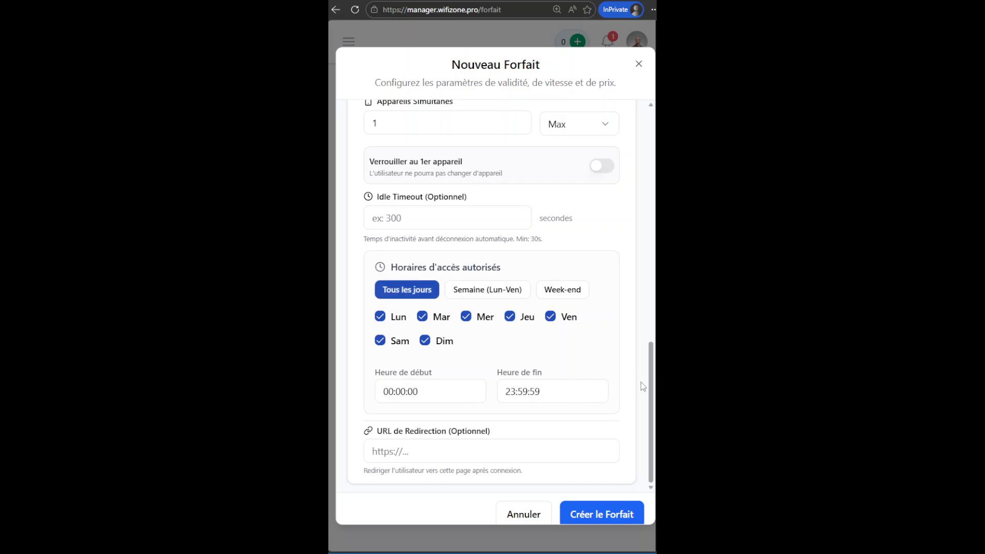
# Collapse the advanced parameters, review the form from the top, and create the 3Go - 5jr plan.
pyautogui.moveTo(652, 392); pyautogui.dragTo(652, 358)
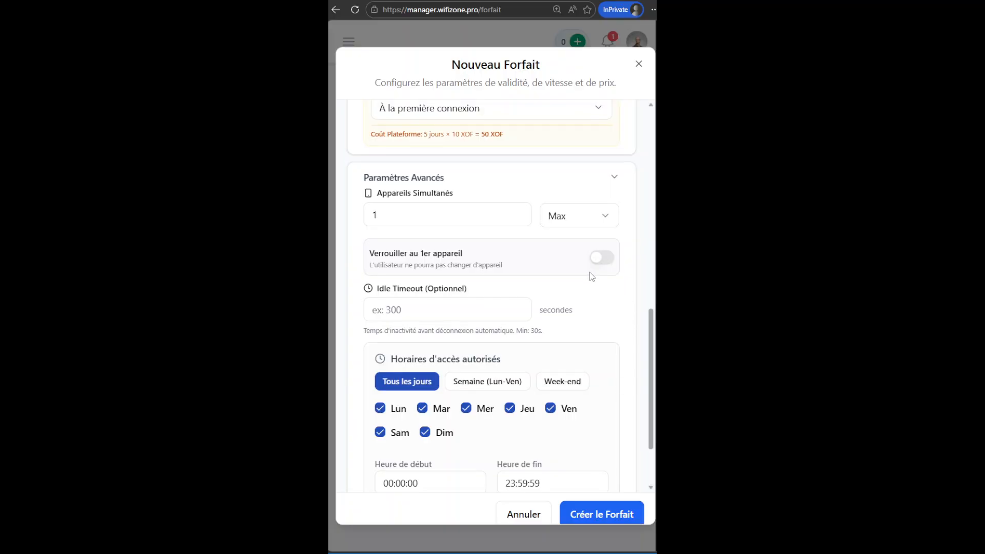
pyautogui.scroll(3, 640, 339)
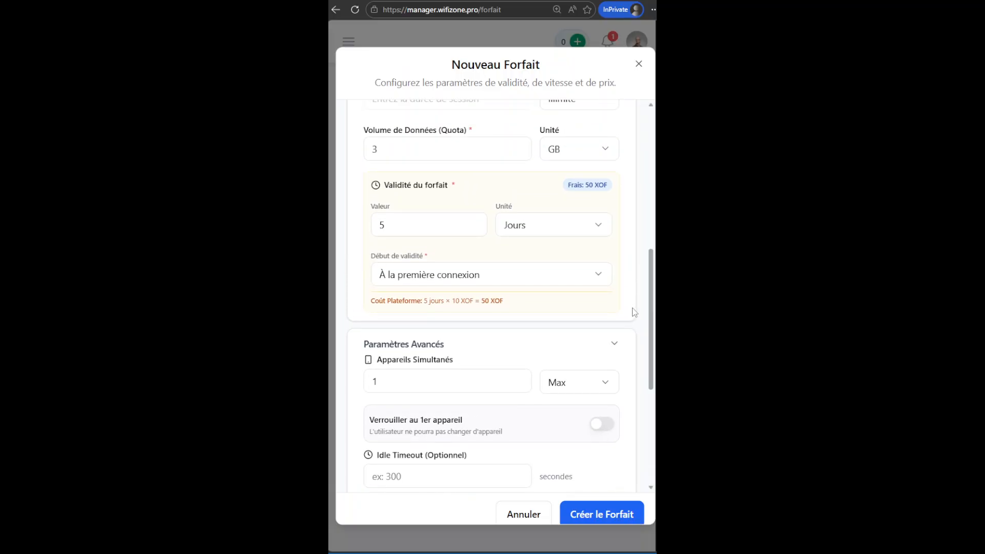
pyautogui.click(617, 343)
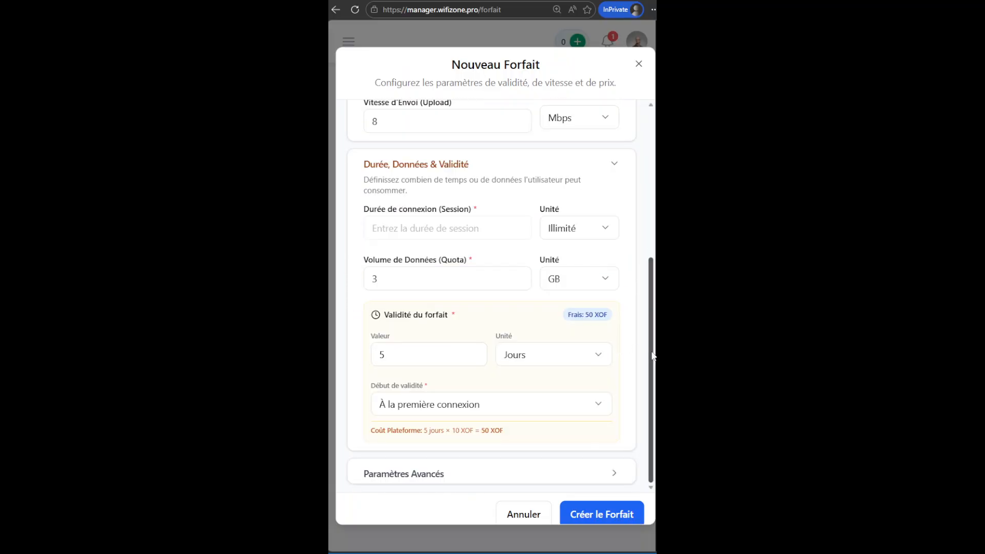
pyautogui.moveTo(648, 345); pyautogui.dragTo(638, 160)
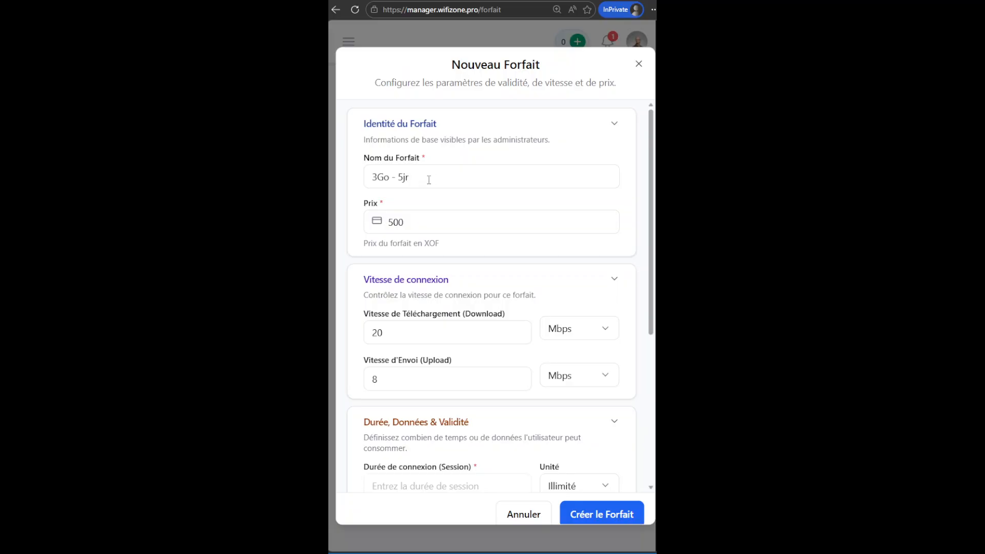
pyautogui.moveTo(429, 179); pyautogui.dragTo(366, 176)
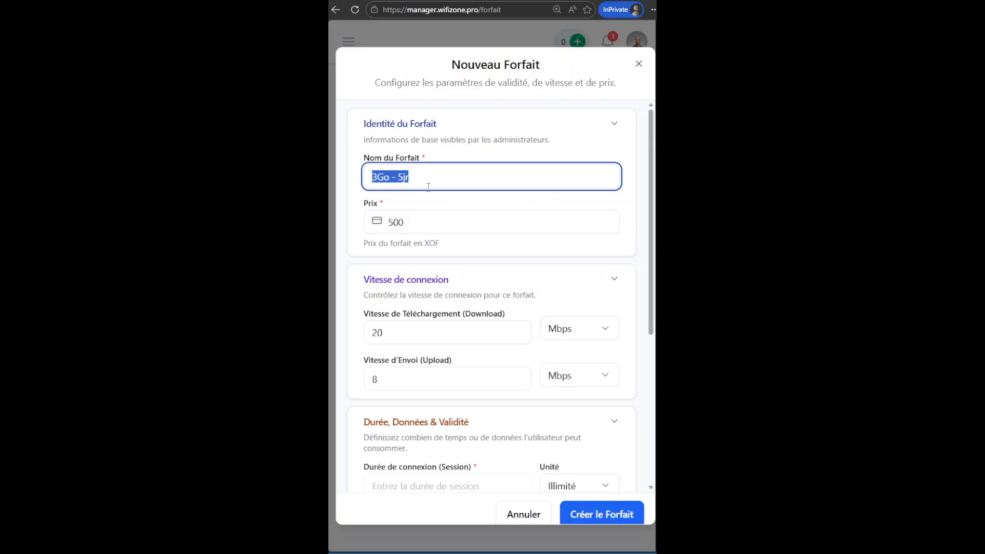
pyautogui.click(511, 207)
pyautogui.scroll(-5, 639, 206)
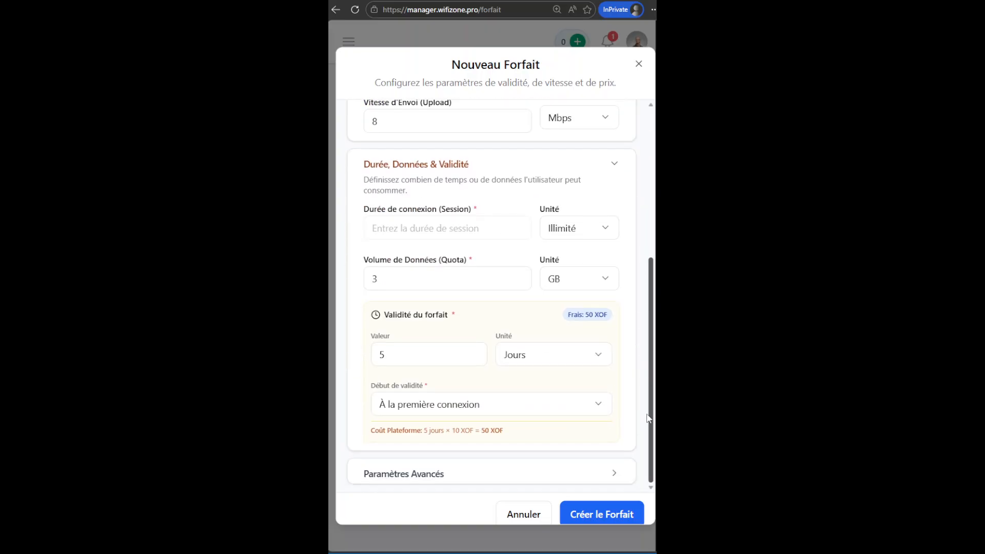
pyautogui.click(598, 514)
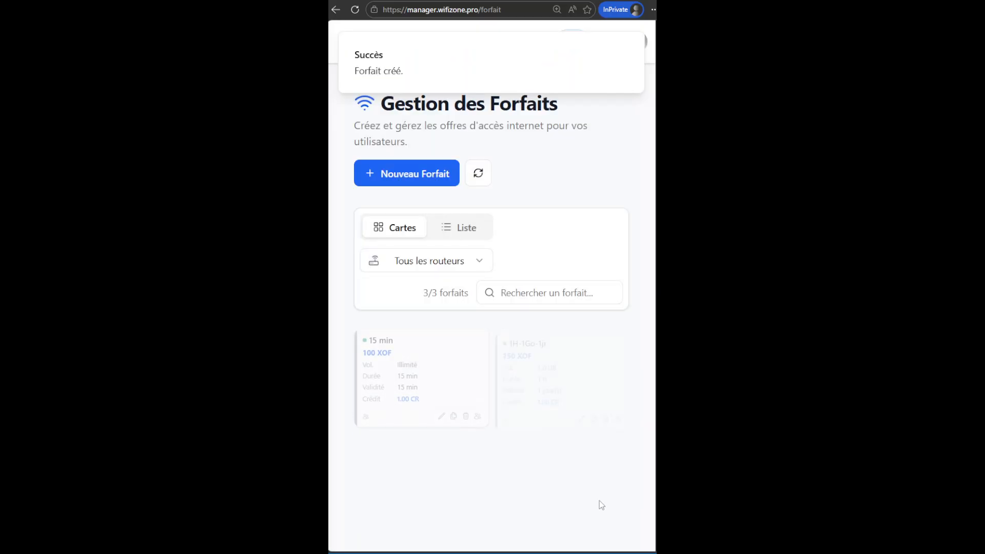
# Switch the plans overview between list and card views to review the created plans.
pyautogui.click(453, 233)
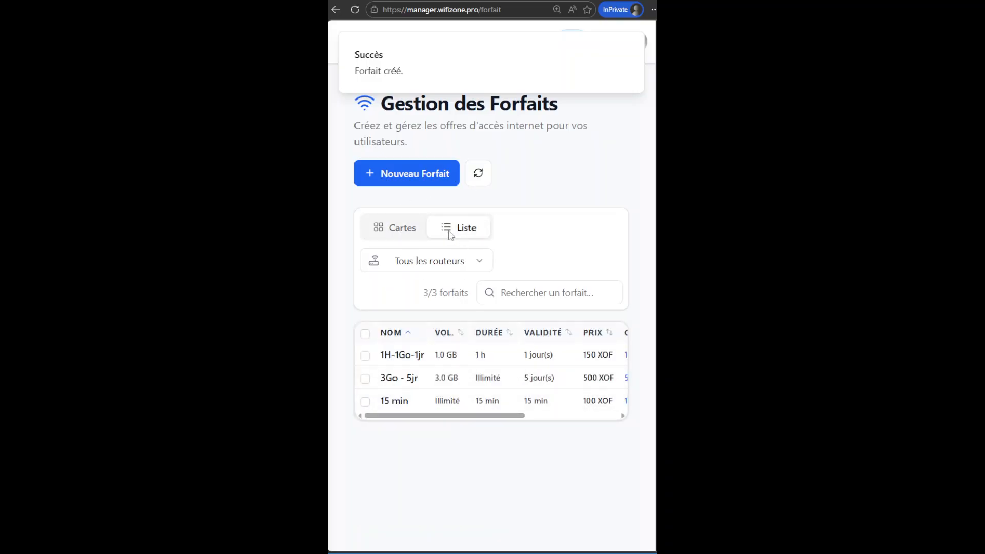
pyautogui.click(397, 232)
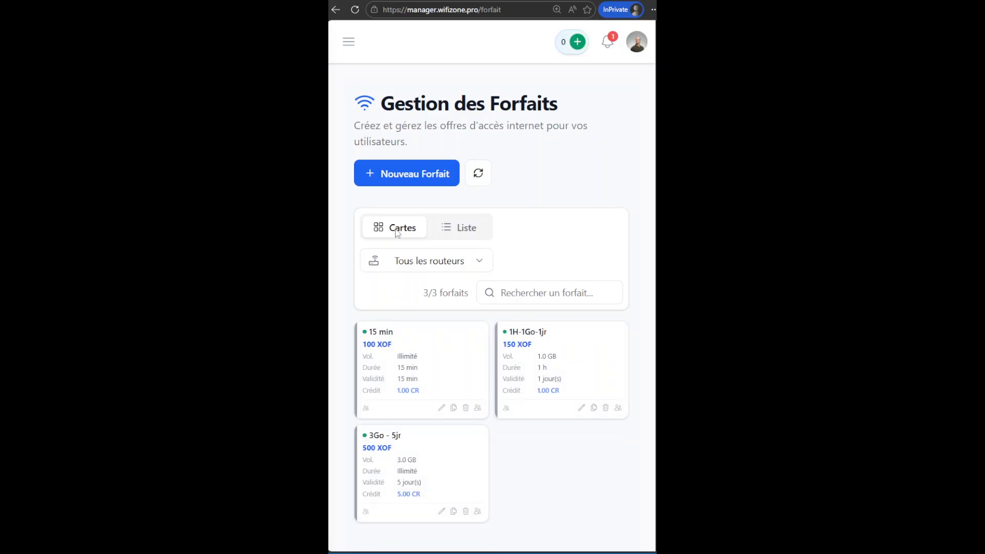
pyautogui.click(461, 232)
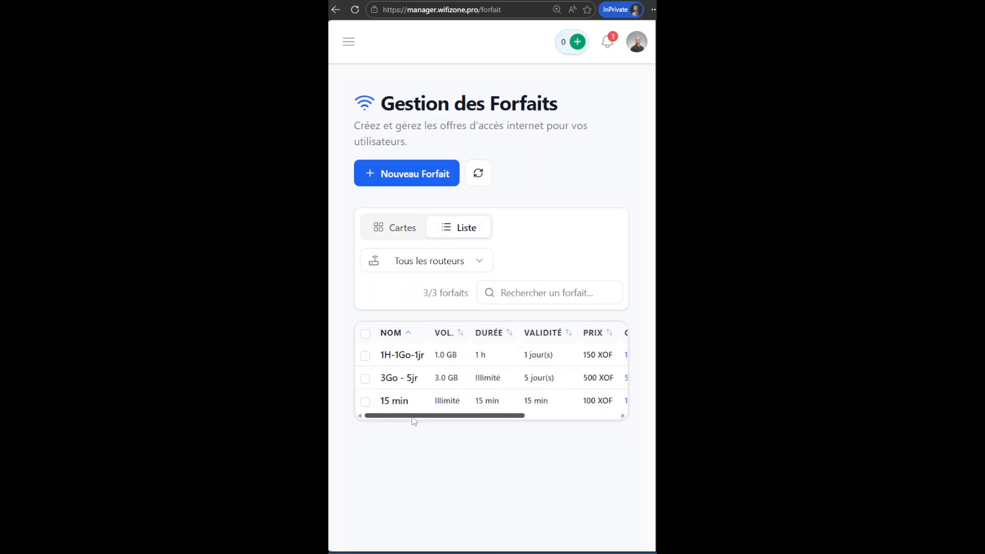
pyautogui.moveTo(411, 417)
pyautogui.mouseDown()
pyautogui.moveTo(526, 424)
pyautogui.moveTo(391, 419)
pyautogui.mouseUp()
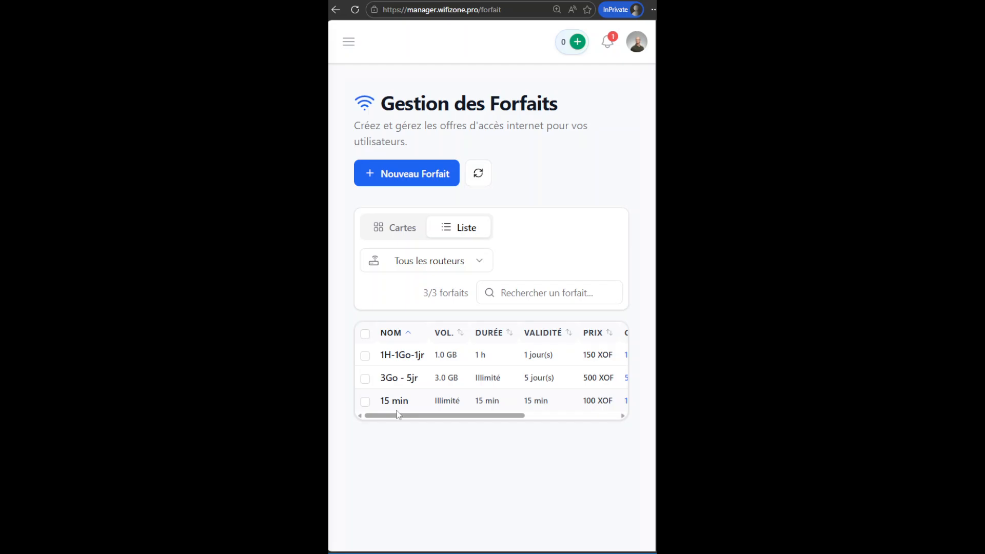
pyautogui.click(400, 229)
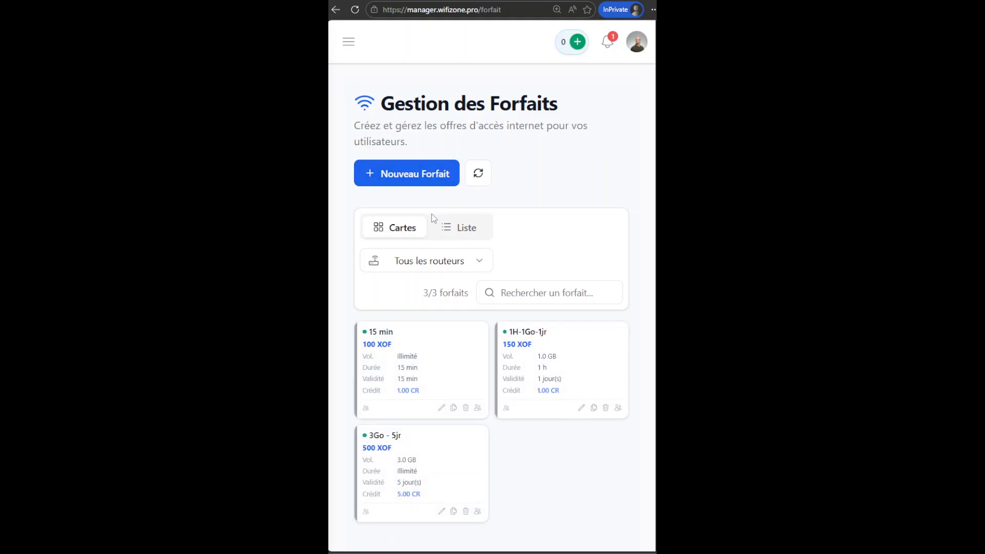
pyautogui.scroll(-1, 523, 310)
pyautogui.scroll(-1, 523, 309)
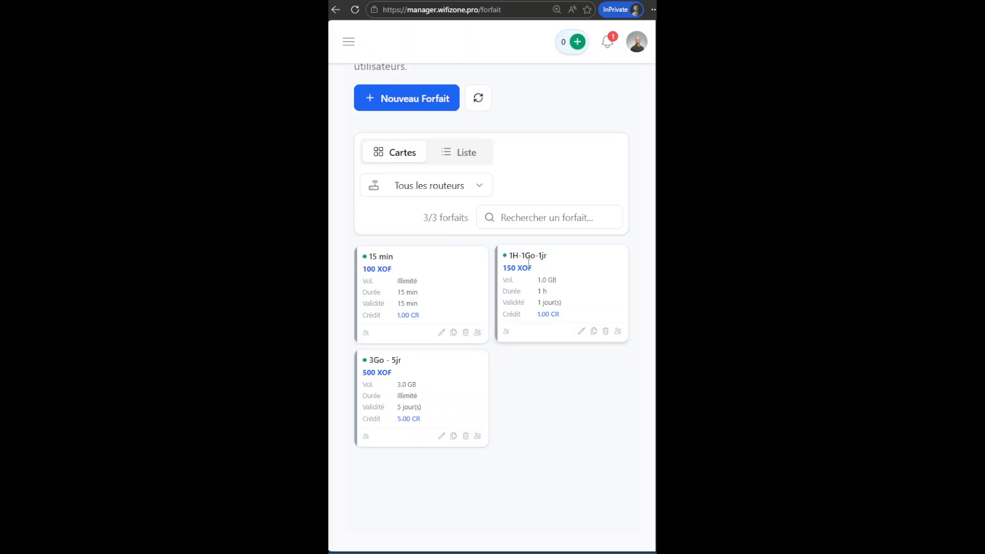
# Start a new plan named 24 Heures priced at 250 XOF.
pyautogui.click(417, 105)
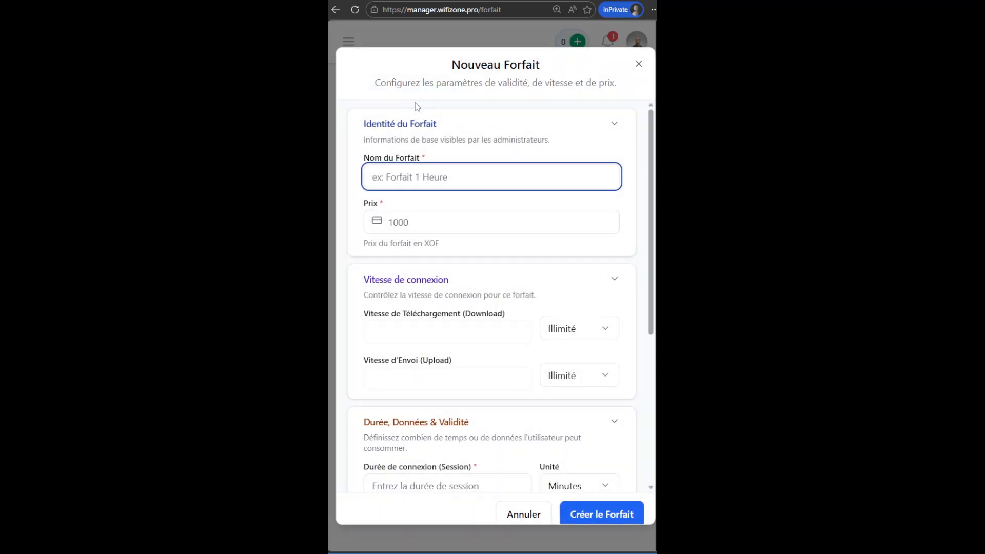
pyautogui.write('24 ')
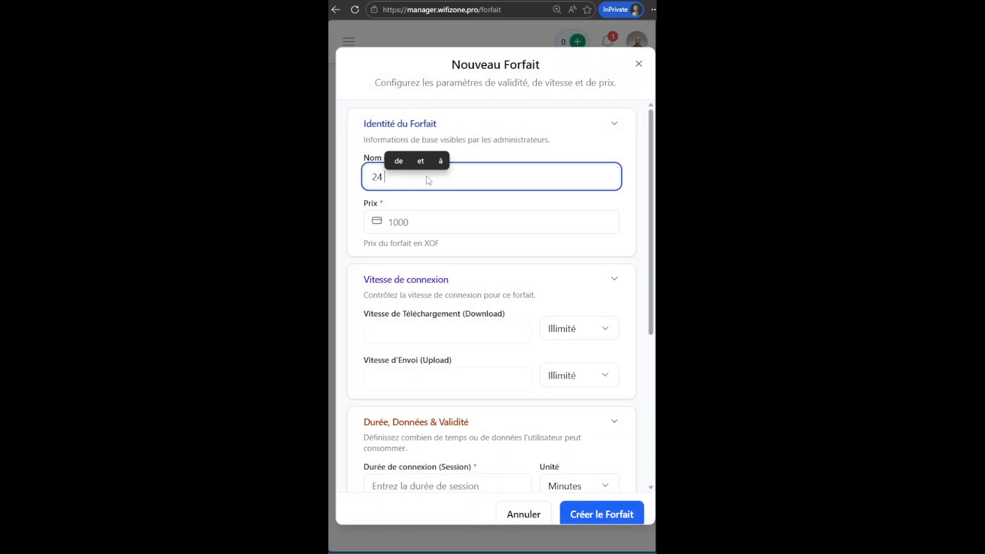
pyautogui.write('Heures')
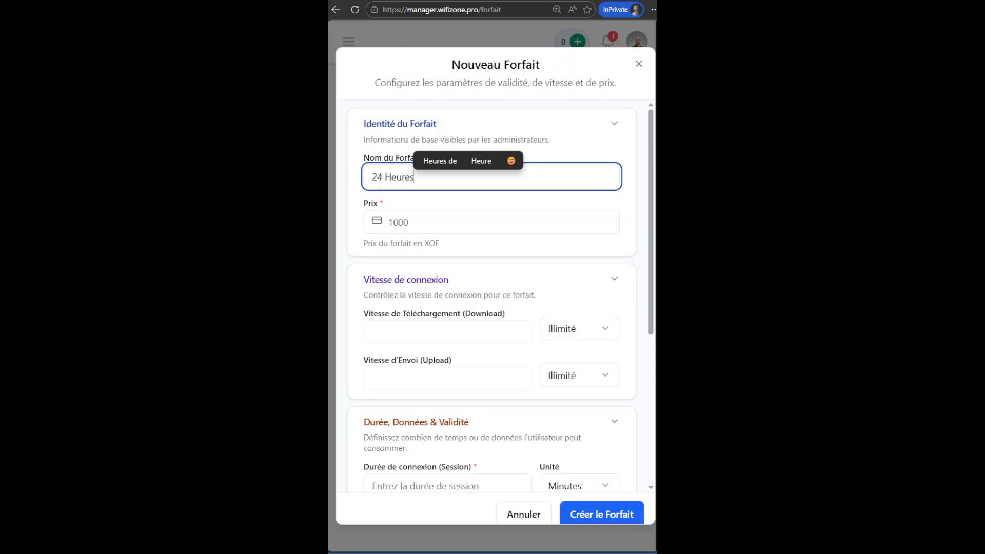
pyautogui.click(406, 224)
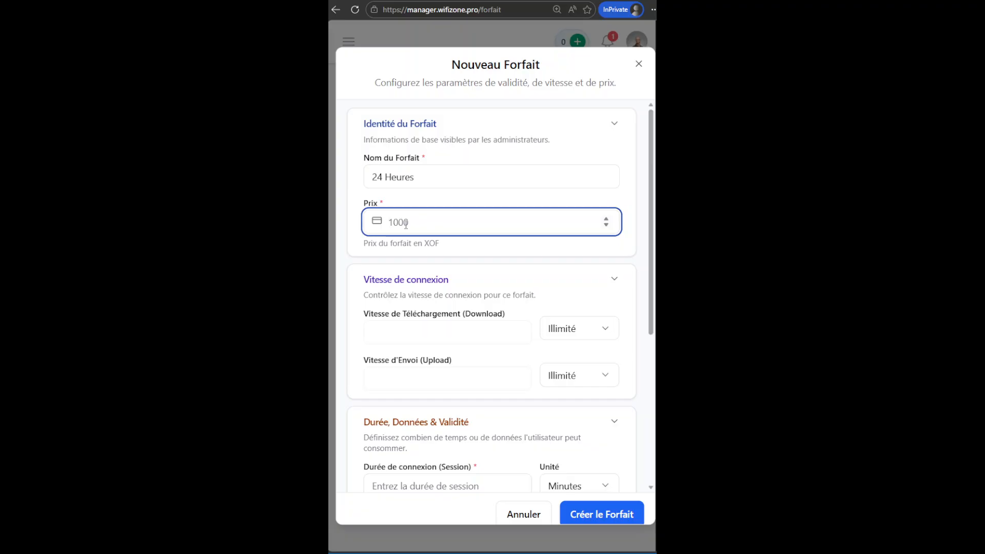
pyautogui.write('250')
# Set the download speed to 8 Mbps and the upload speed to 4 Mbps.
pyautogui.click(589, 334)
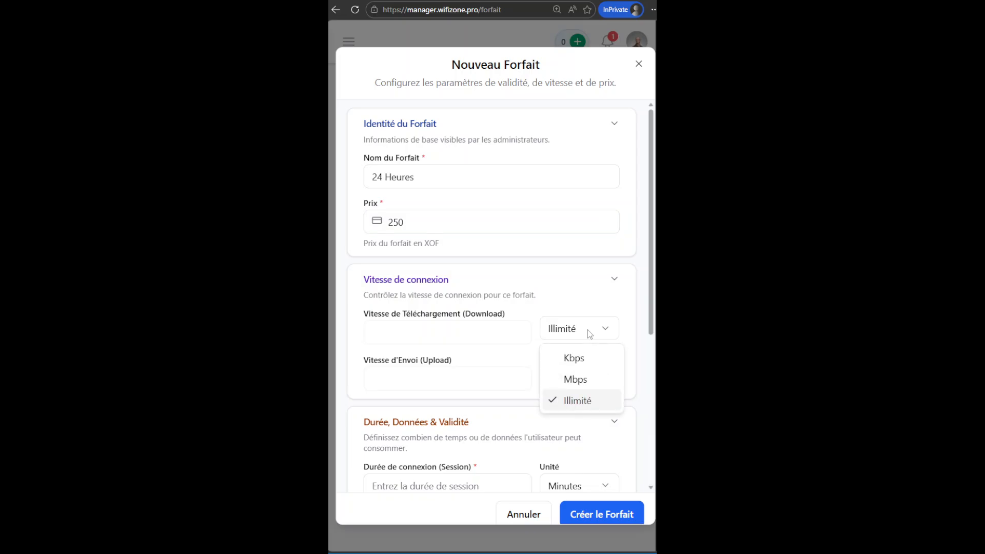
pyautogui.click(584, 381)
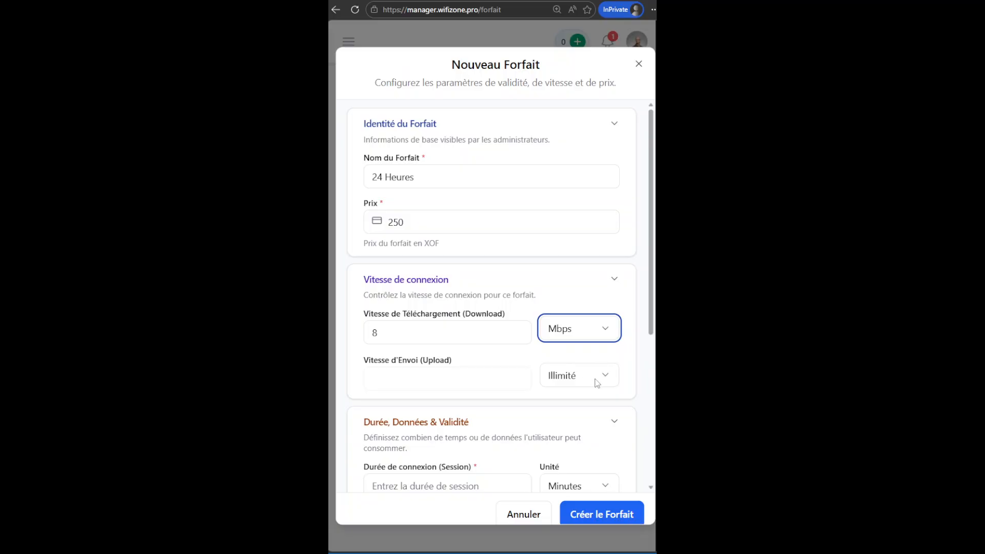
pyautogui.click(585, 377)
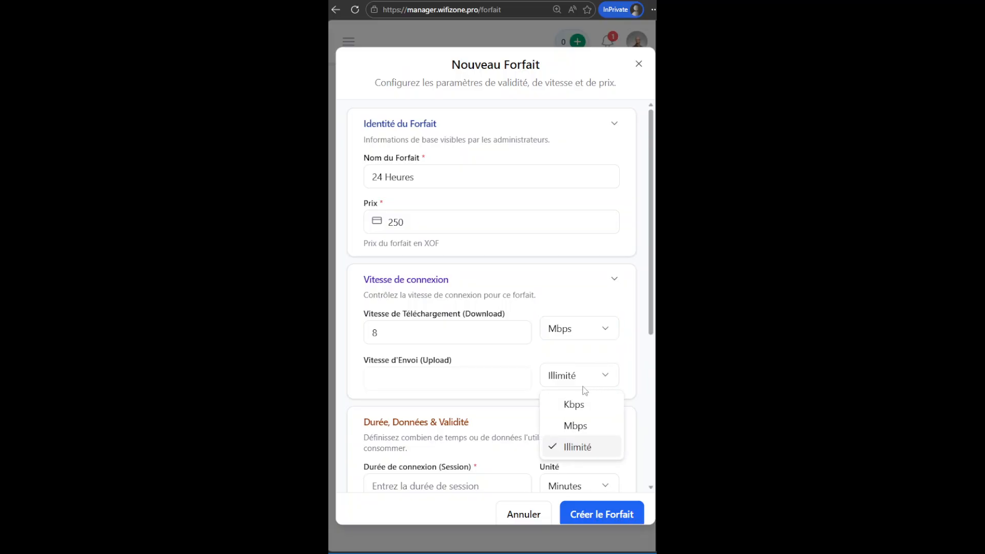
pyautogui.click(587, 426)
pyautogui.moveTo(653, 293); pyautogui.dragTo(650, 381)
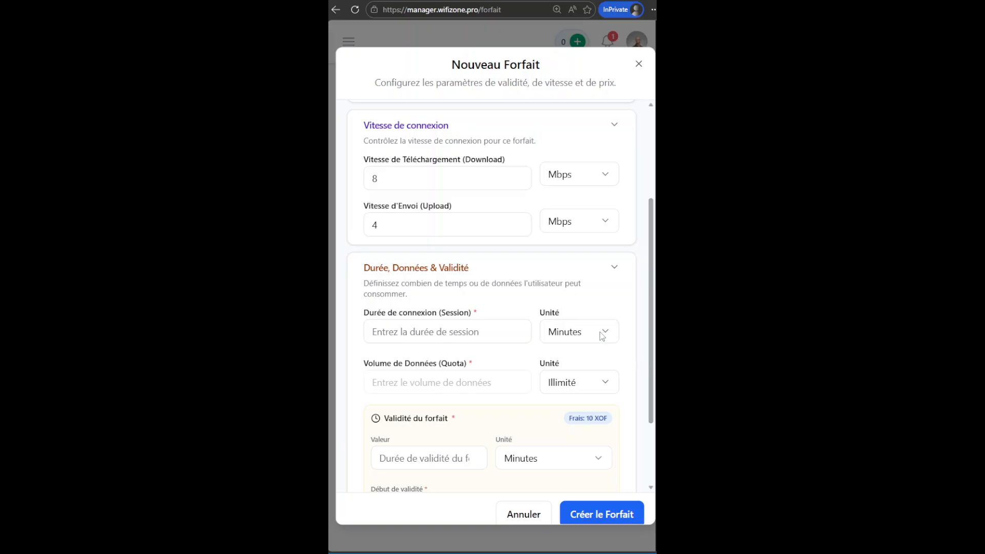
pyautogui.moveTo(652, 324); pyautogui.dragTo(651, 229)
pyautogui.click(583, 176)
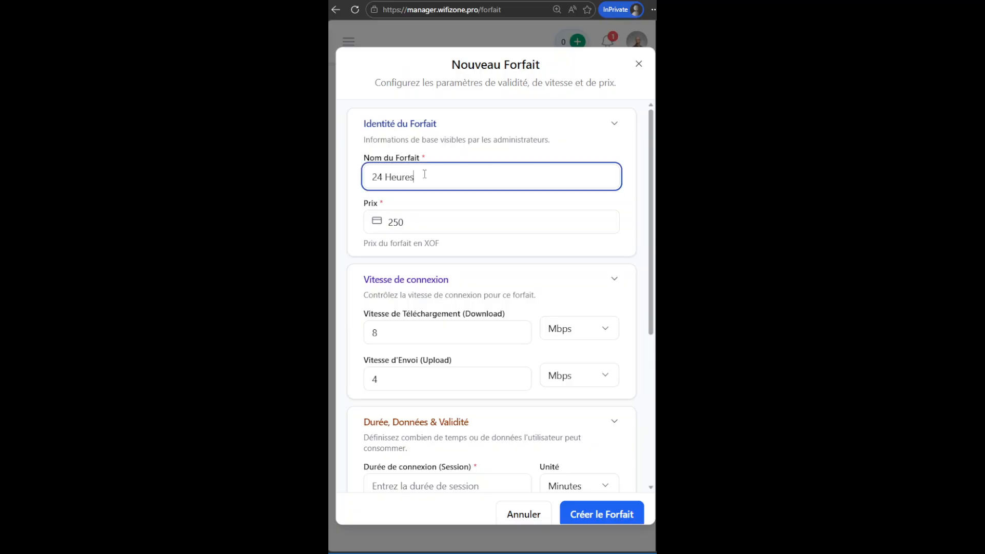
pyautogui.scroll(-5, 547, 325)
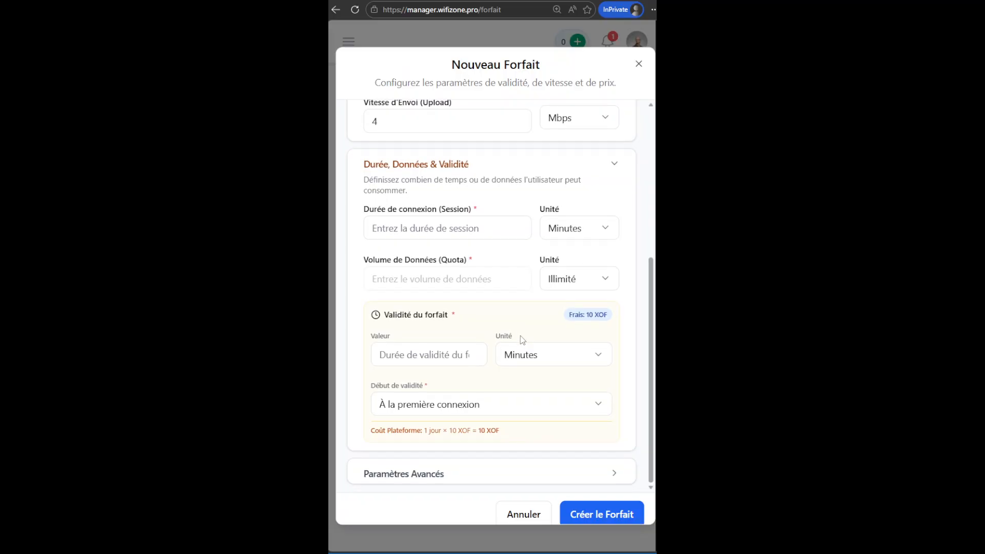
# Set the session duration to 24 Heures.
pyautogui.click(574, 231)
pyautogui.click(586, 303)
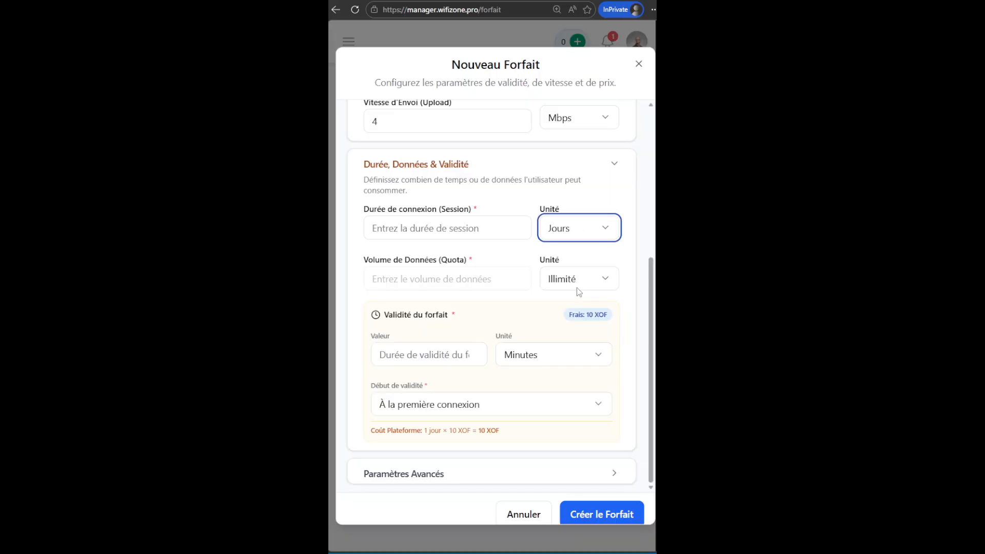
pyautogui.click(432, 228)
pyautogui.write('1')
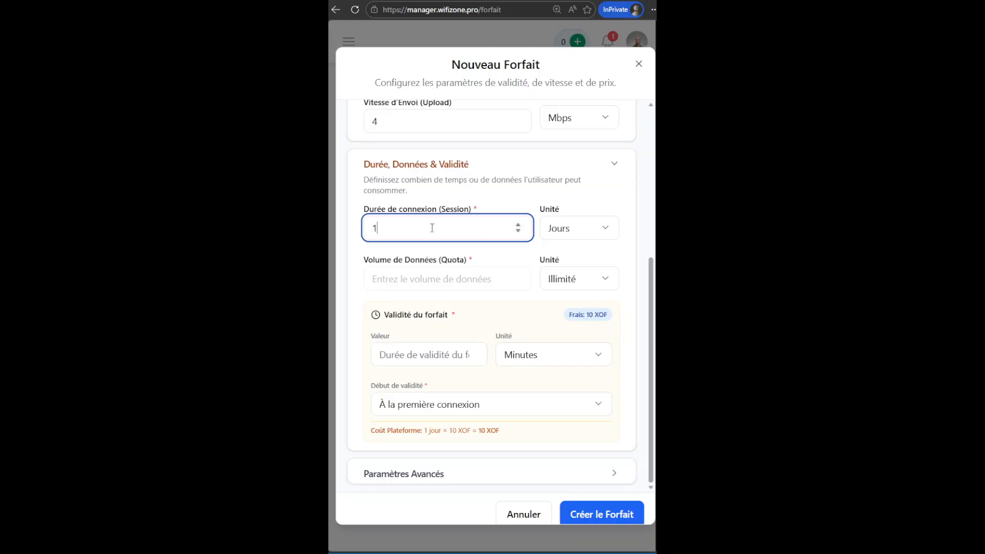
pyautogui.click(564, 234)
pyautogui.click(581, 280)
pyautogui.doubleClick(394, 224)
pyautogui.write('24')
pyautogui.click(391, 259)
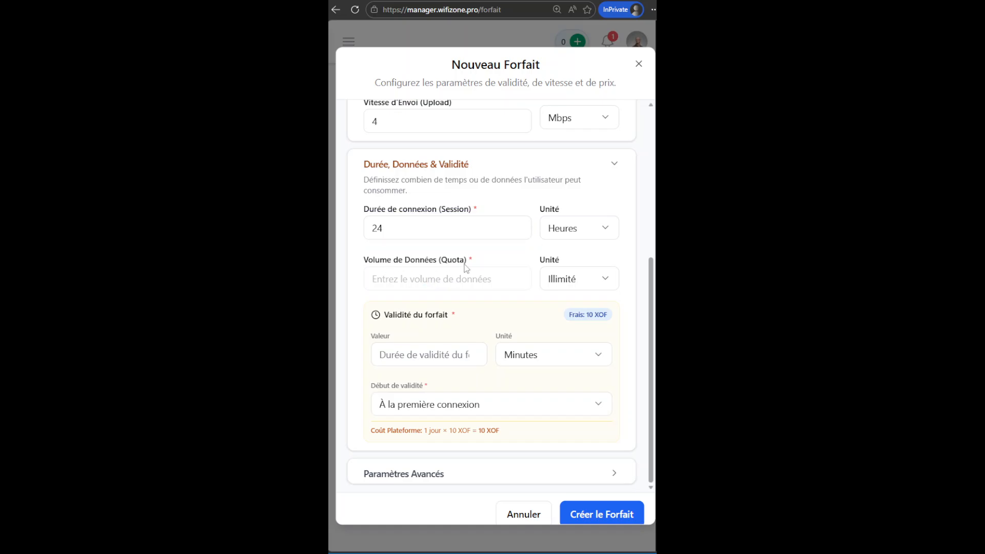
# Set the data quota unit to Illimité.
pyautogui.click(587, 285)
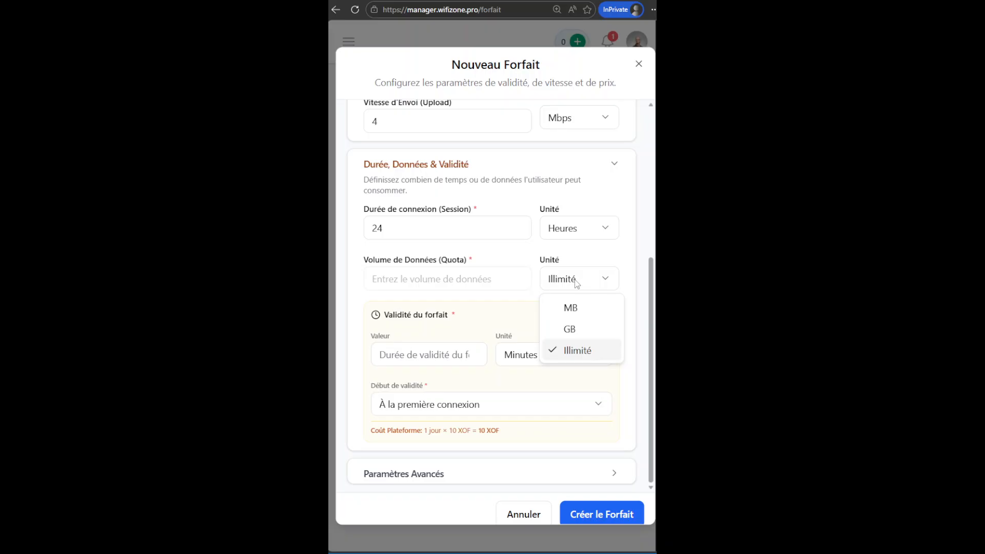
pyautogui.click(579, 349)
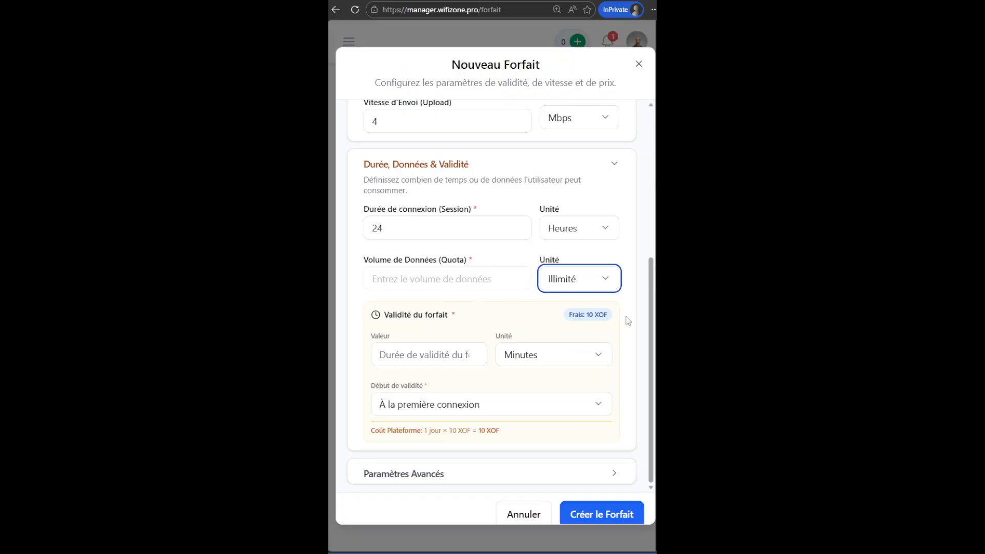
pyautogui.click(649, 323)
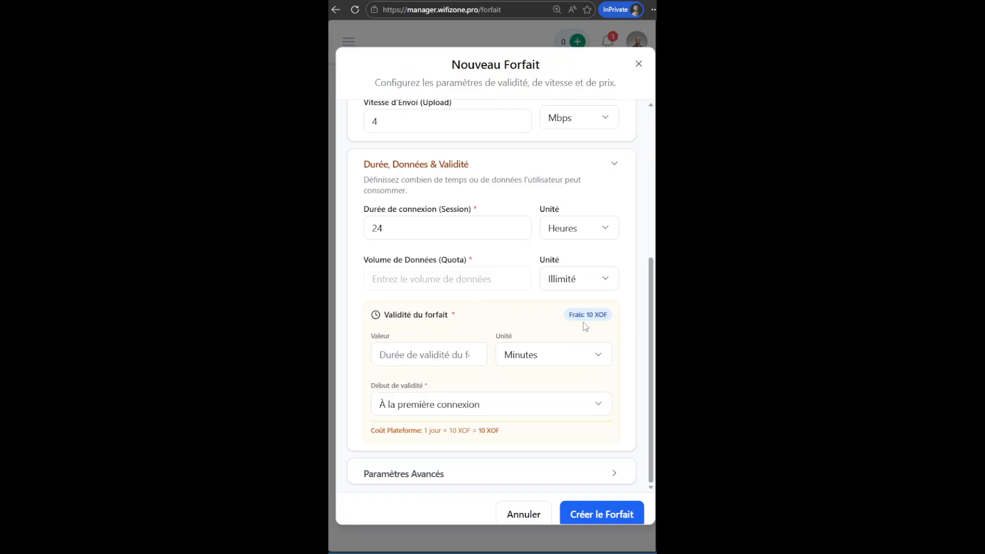
# Set the plan's validity to 24 Heures and create the plan.
pyautogui.click(556, 356)
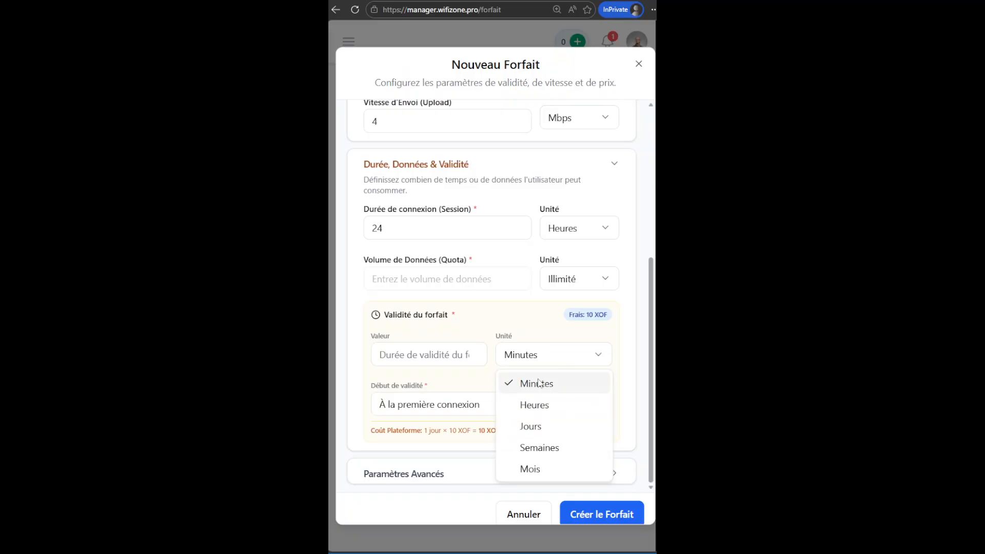
pyautogui.click(547, 407)
pyautogui.click(413, 349)
pyautogui.write('24')
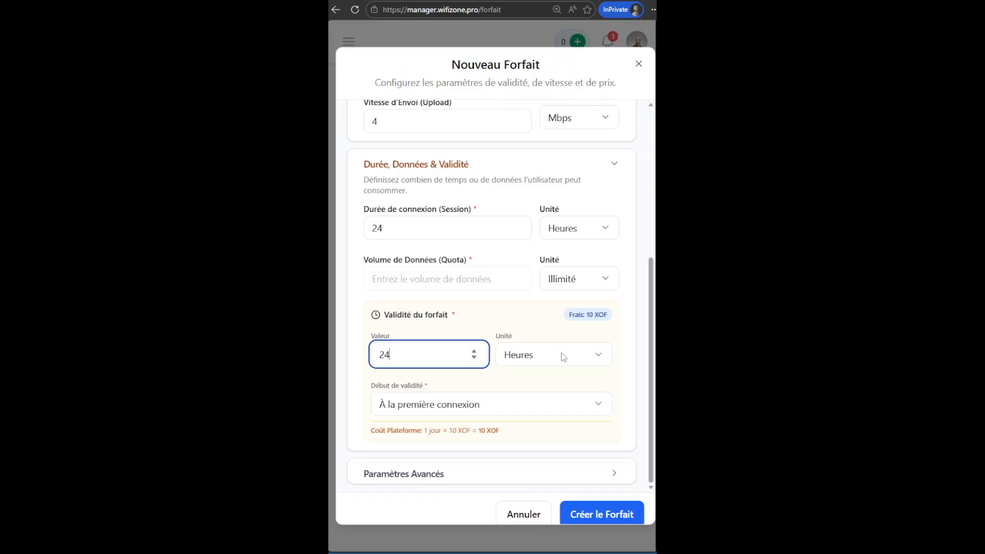
pyautogui.click(587, 352)
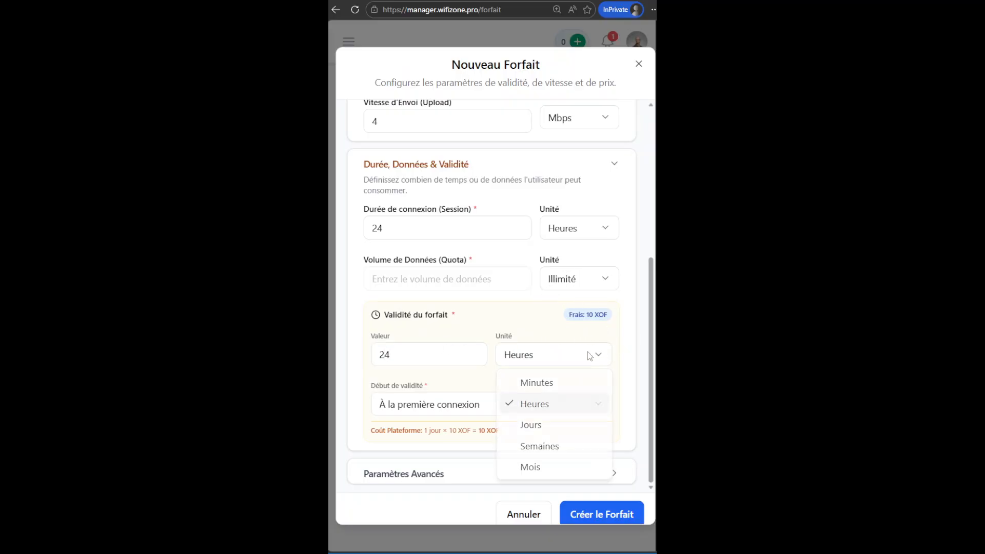
pyautogui.click(533, 426)
pyautogui.doubleClick(395, 354)
pyautogui.write('1')
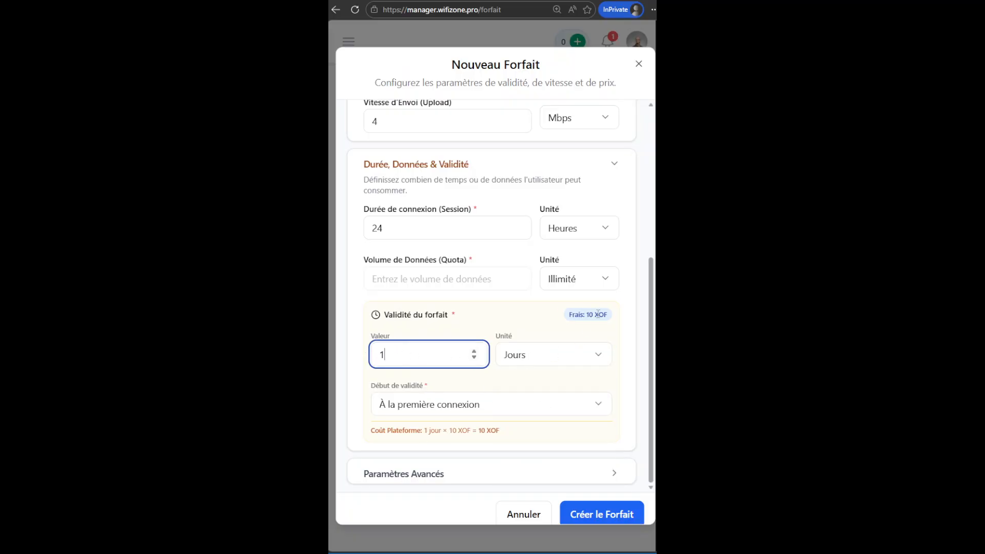
pyautogui.click(574, 355)
pyautogui.click(541, 411)
pyautogui.doubleClick(406, 354)
pyautogui.write('24')
pyautogui.click(631, 435)
pyautogui.click(604, 513)
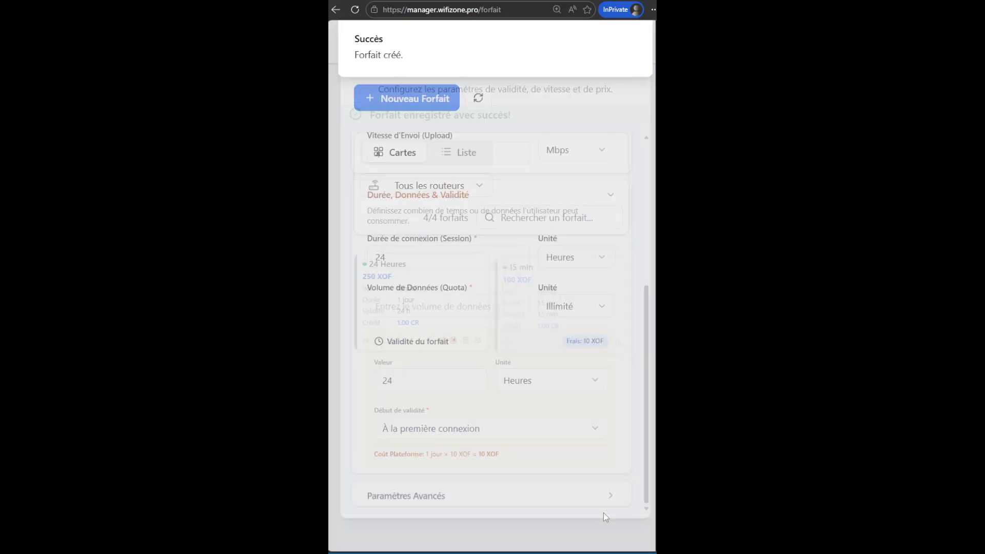
# Switch the plans display to the list view and scroll across its columns.
pyautogui.click(467, 161)
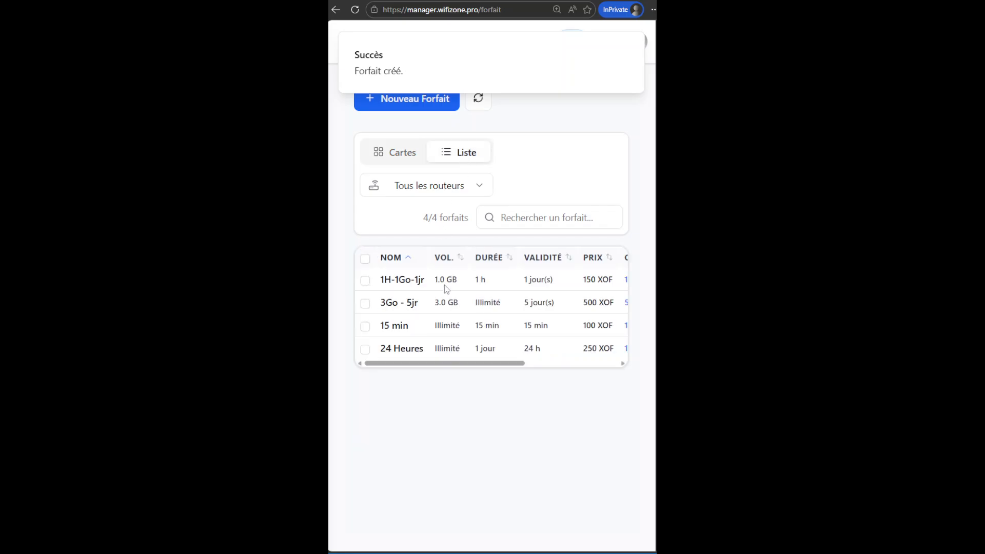
pyautogui.moveTo(464, 367); pyautogui.dragTo(537, 368)
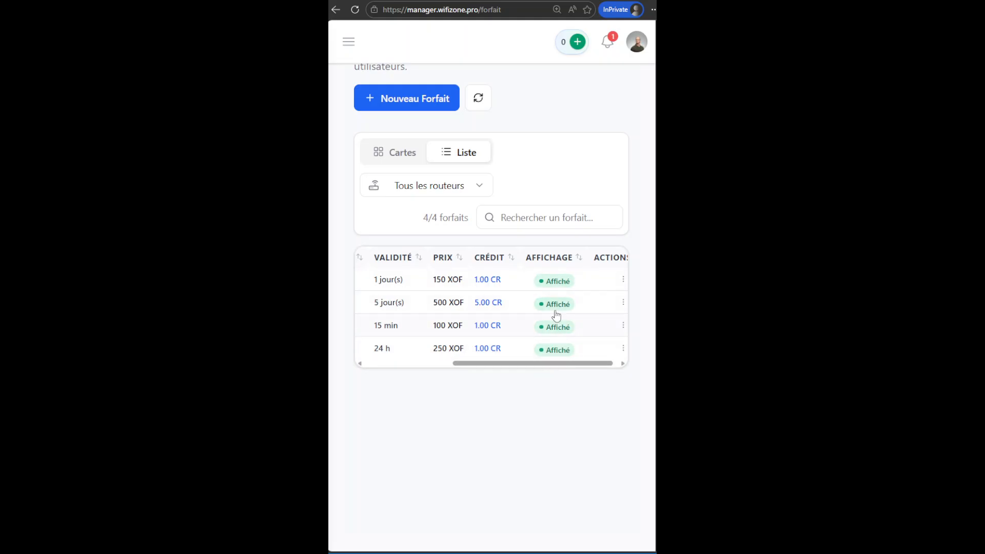
# Toggle the 3Go - 5jr plan's display off and back on.
pyautogui.click(556, 304)
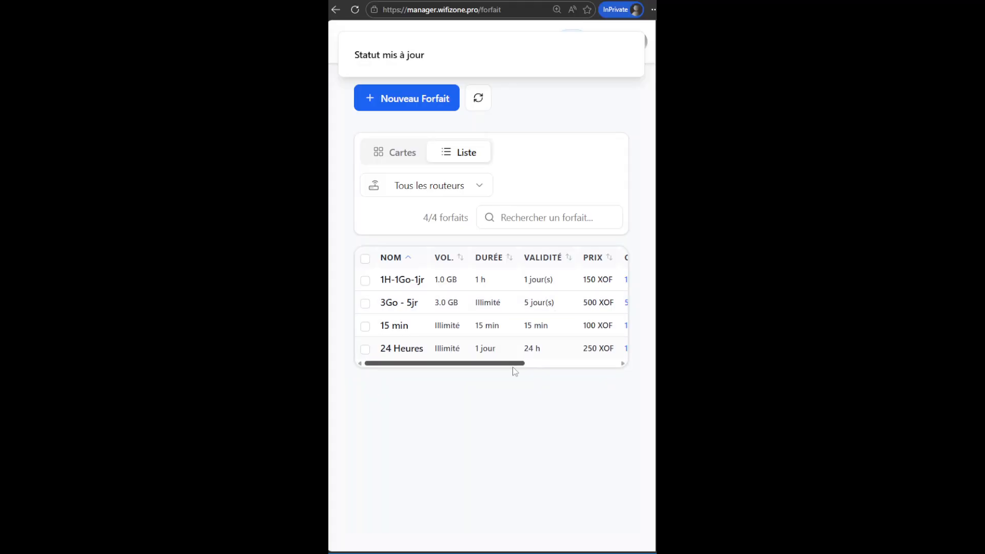
pyautogui.moveTo(506, 365); pyautogui.dragTo(614, 365)
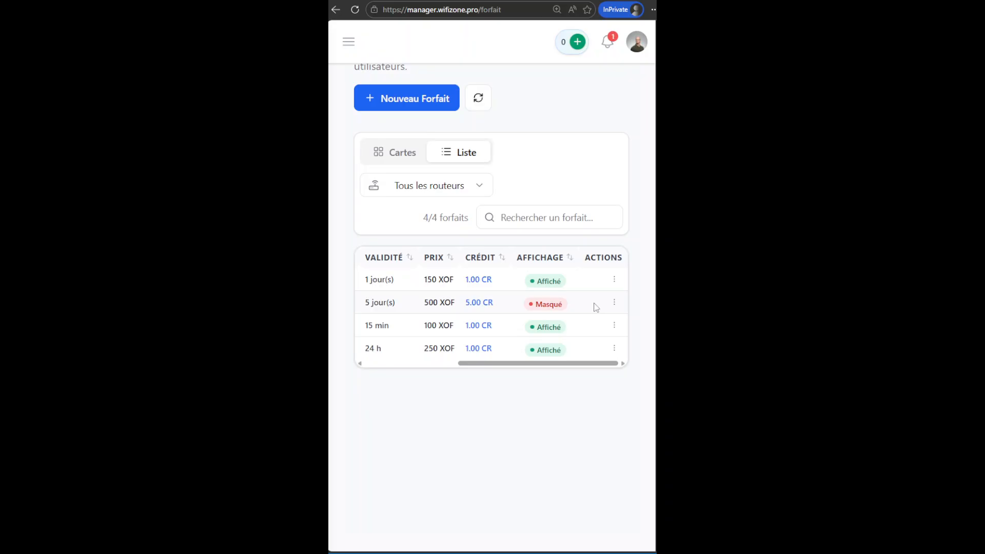
pyautogui.click(552, 306)
pyautogui.moveTo(514, 365); pyautogui.dragTo(490, 360)
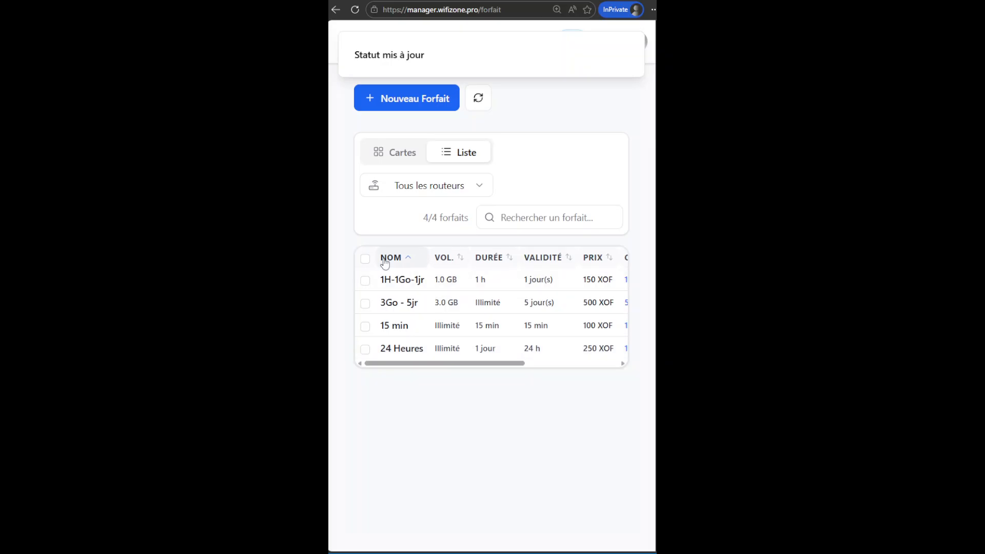
# Return to the cards view and start a new plan named 1 Semaine.
pyautogui.click(400, 154)
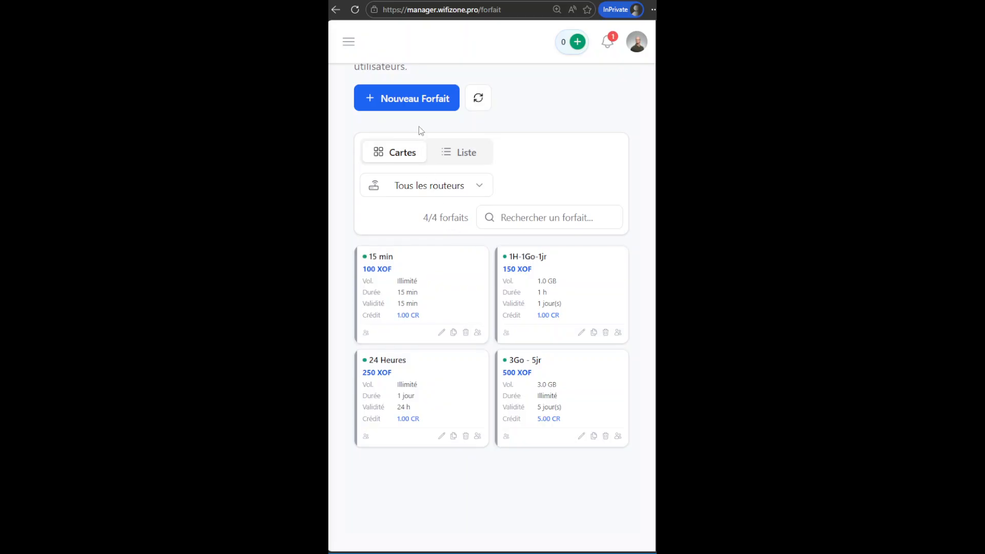
pyautogui.click(426, 97)
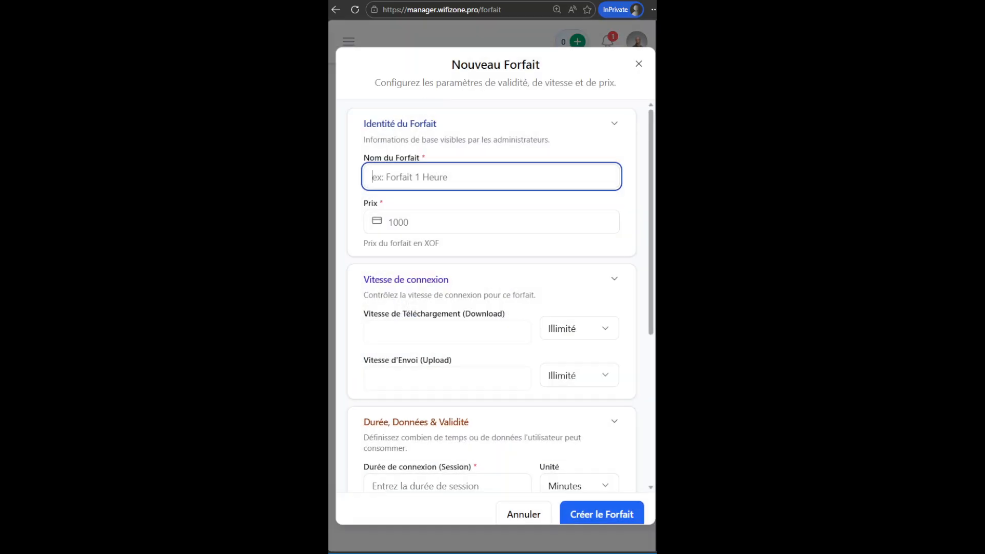
pyautogui.write('1 Semaine')
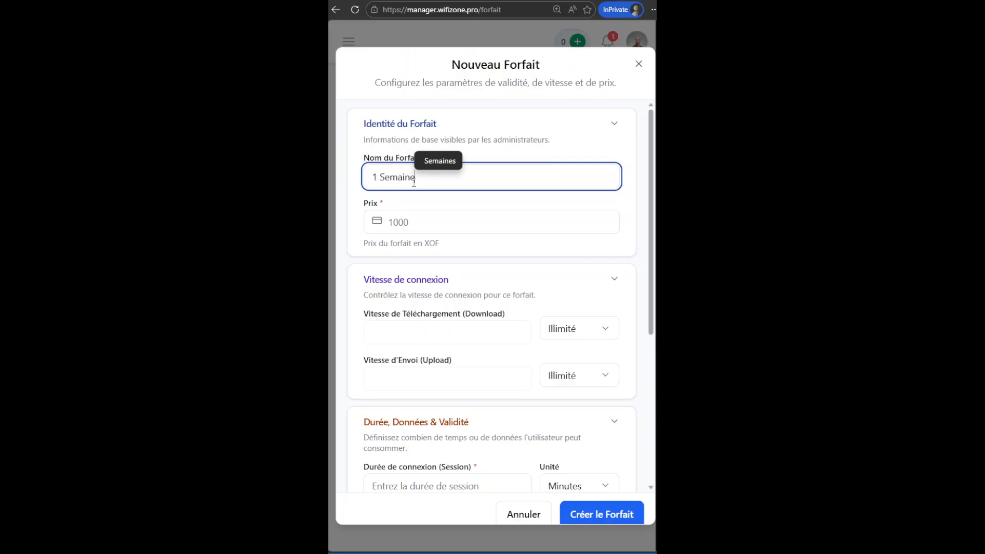
# Set the plan's price to 1000 XOF.
pyautogui.click(414, 239)
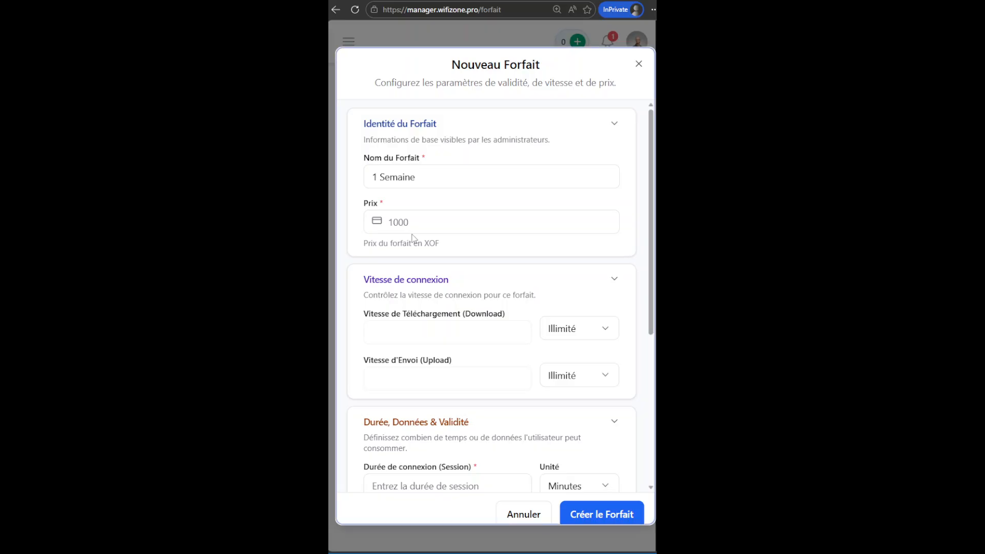
pyautogui.click(418, 222)
pyautogui.write('1000')
pyautogui.press('BackSpace')
pyautogui.press('BackSpace')
pyautogui.press('BackSpace')
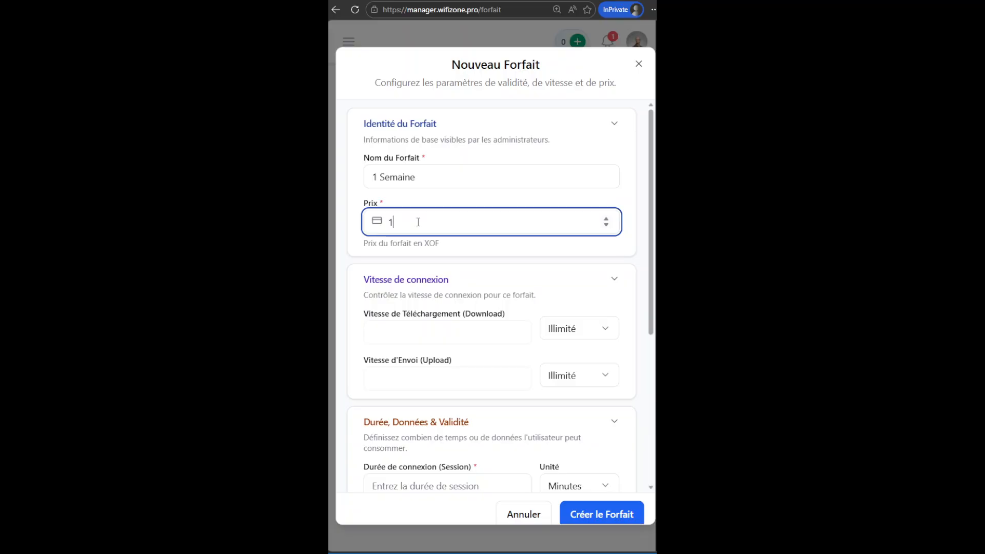
pyautogui.write('.')
pyautogui.write('000')
pyautogui.press('BackSpace')
pyautogui.press('BackSpace')
pyautogui.press('BackSpace')
pyautogui.press('BackSpace')
pyautogui.write('000')
pyautogui.moveTo(653, 238); pyautogui.dragTo(653, 220)
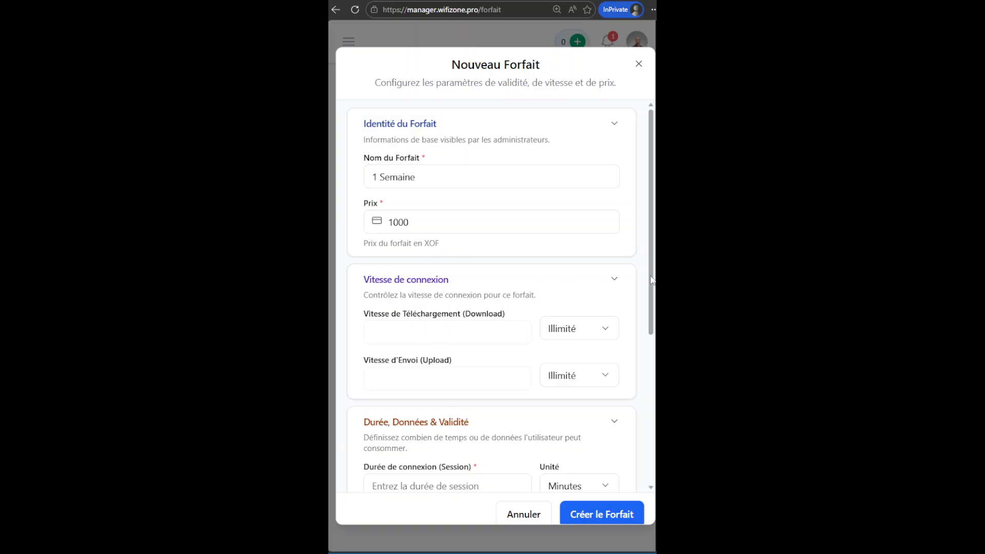
# Set the download speed to 8 Mbps and the upload speed to 4 Mbps.
pyautogui.moveTo(652, 275); pyautogui.dragTo(652, 285)
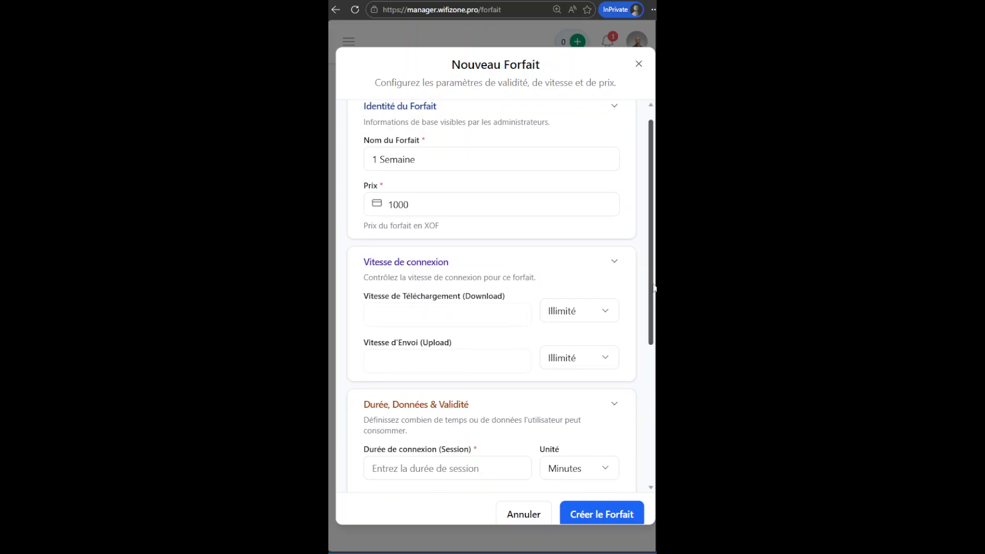
pyautogui.scroll(-2, 640, 259)
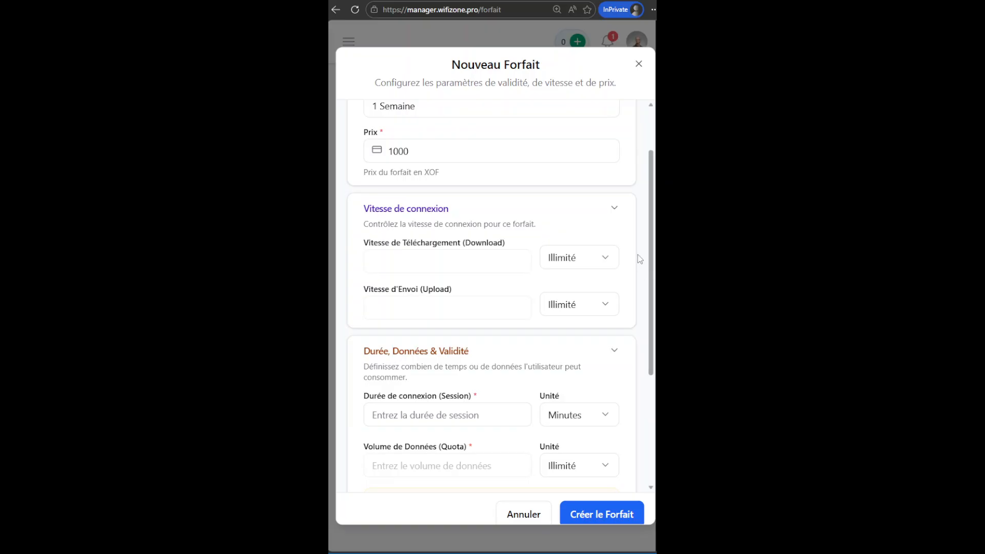
pyautogui.click(578, 259)
pyautogui.click(587, 307)
pyautogui.click(582, 306)
pyautogui.click(577, 352)
pyautogui.scroll(-3, 655, 328)
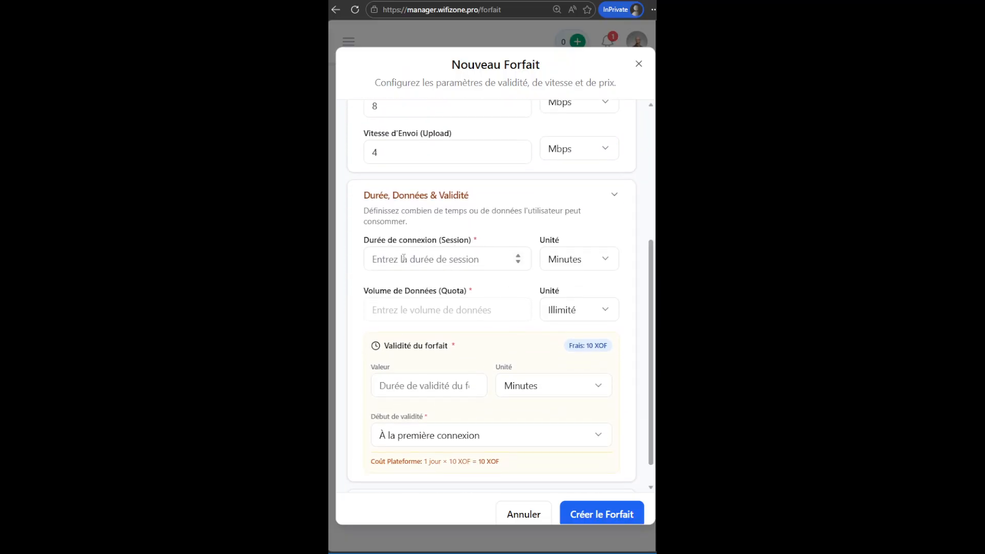
# Set the session duration to 1 Semaines.
pyautogui.click(576, 263)
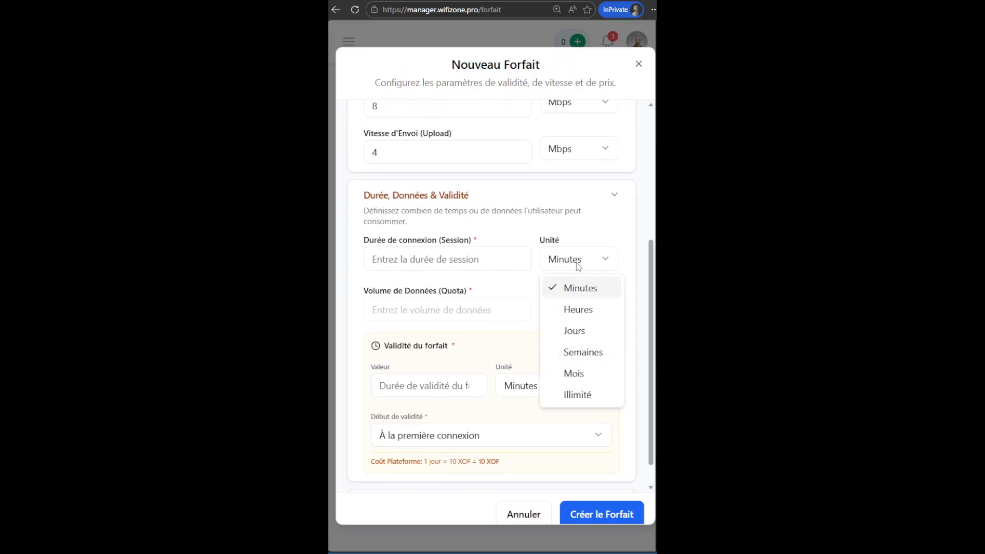
pyautogui.click(583, 352)
pyautogui.click(422, 257)
pyautogui.write('1')
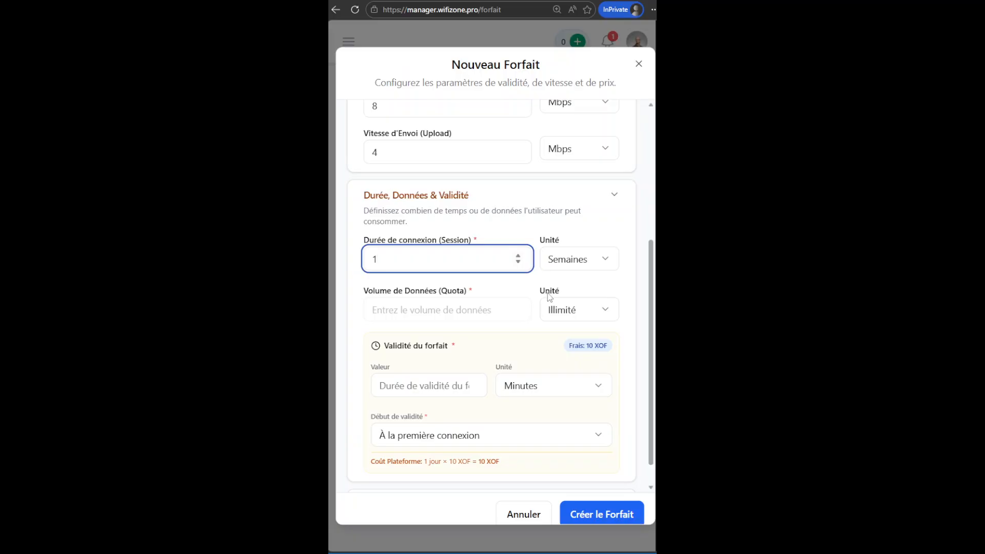
pyautogui.click(597, 259)
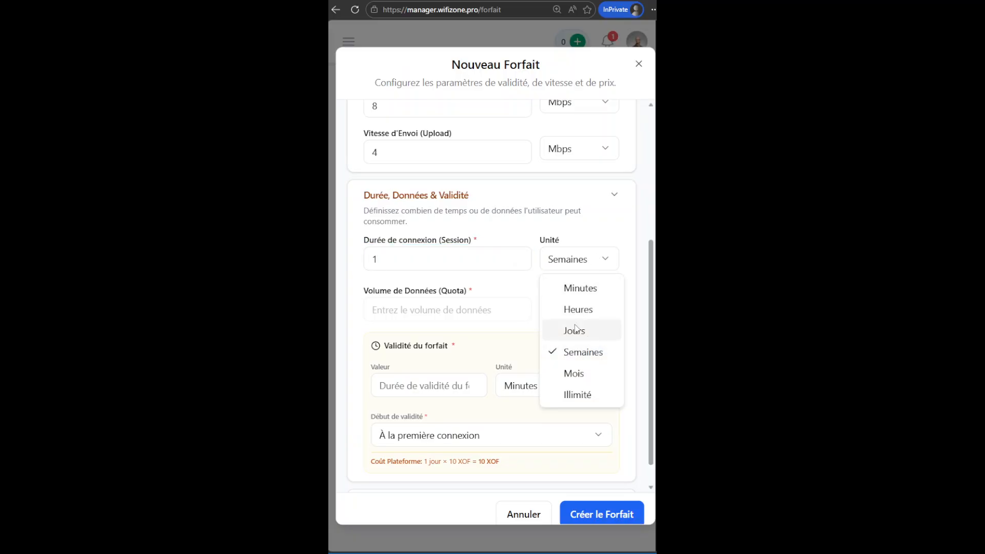
pyautogui.click(574, 333)
pyautogui.moveTo(396, 261); pyautogui.dragTo(358, 258)
pyautogui.write('7')
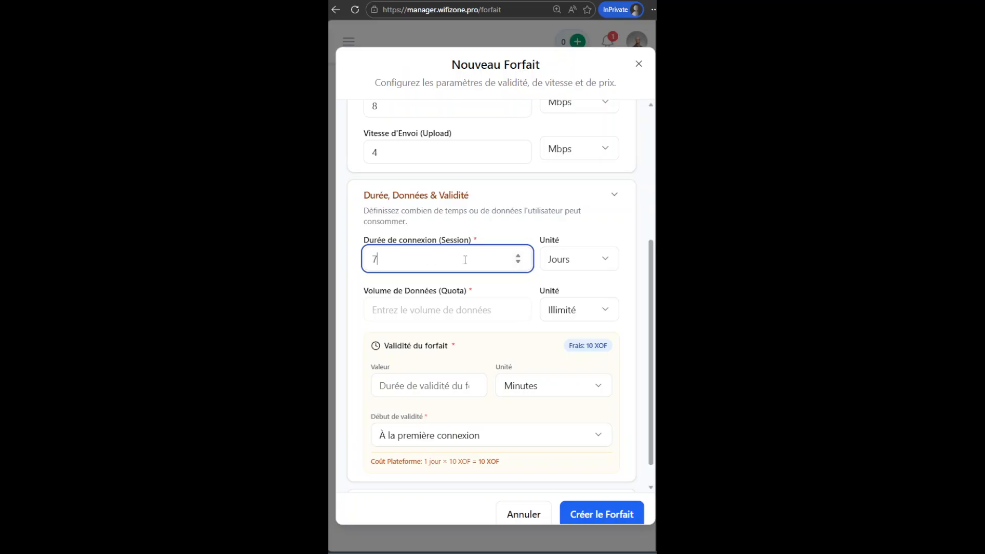
pyautogui.click(575, 260)
pyautogui.click(577, 354)
pyautogui.moveTo(384, 260); pyautogui.dragTo(356, 259)
pyautogui.write('1')
pyautogui.click(590, 312)
pyautogui.click(590, 312)
# Set the plan's validity to 1 Semaines and create the plan.
pyautogui.click(488, 355)
pyautogui.scroll(-1, 492, 353)
pyautogui.click(560, 359)
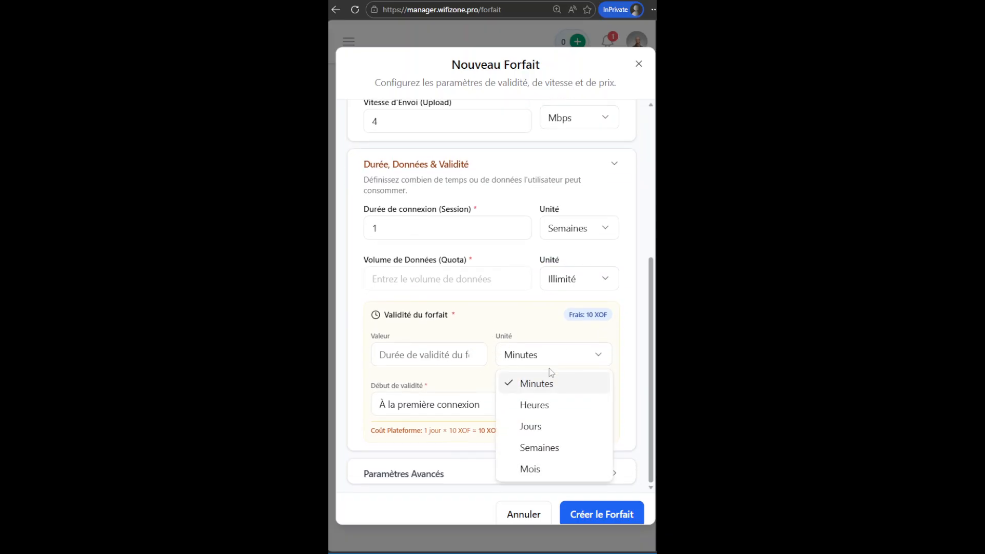
pyautogui.click(539, 448)
pyautogui.click(481, 356)
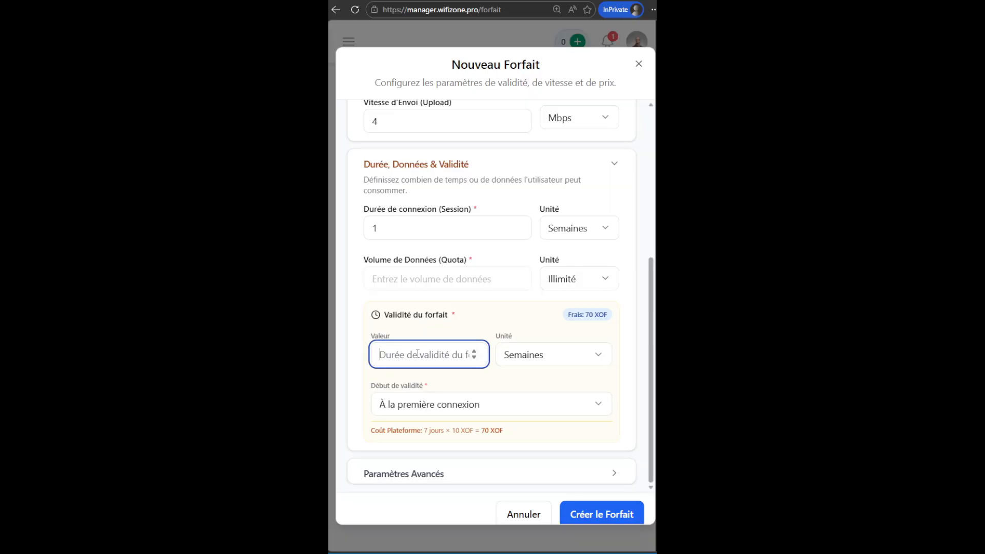
pyautogui.write('1')
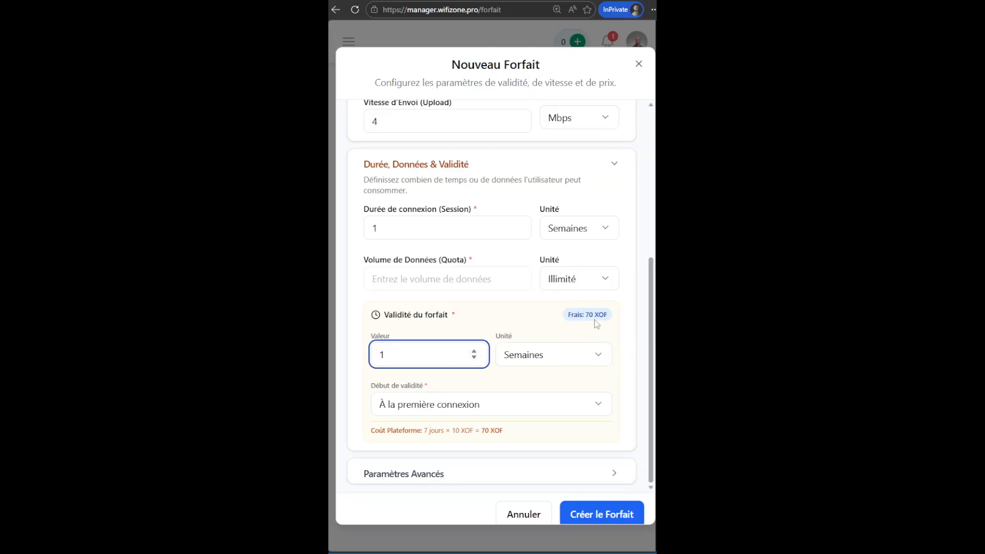
pyautogui.click(573, 361)
pyautogui.click(551, 424)
pyautogui.doubleClick(407, 356)
pyautogui.write('7')
pyautogui.click(392, 361)
pyautogui.click(597, 353)
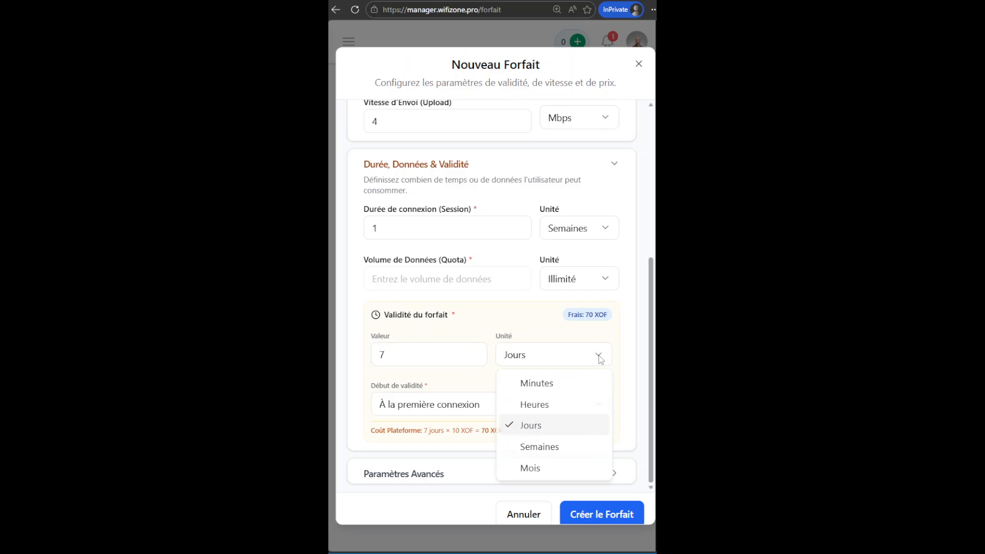
pyautogui.click(554, 448)
pyautogui.moveTo(398, 356); pyautogui.dragTo(353, 353)
pyautogui.write('1')
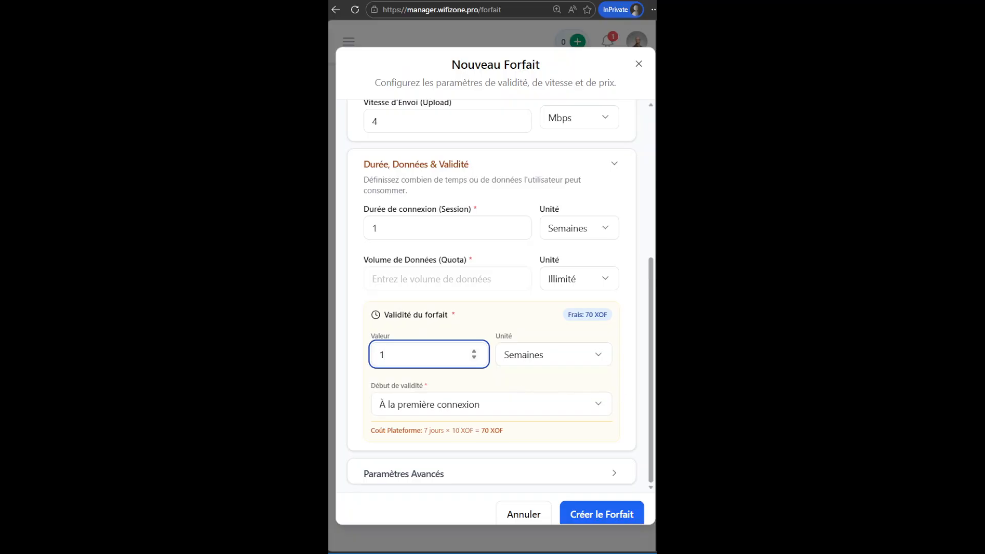
pyautogui.click(606, 514)
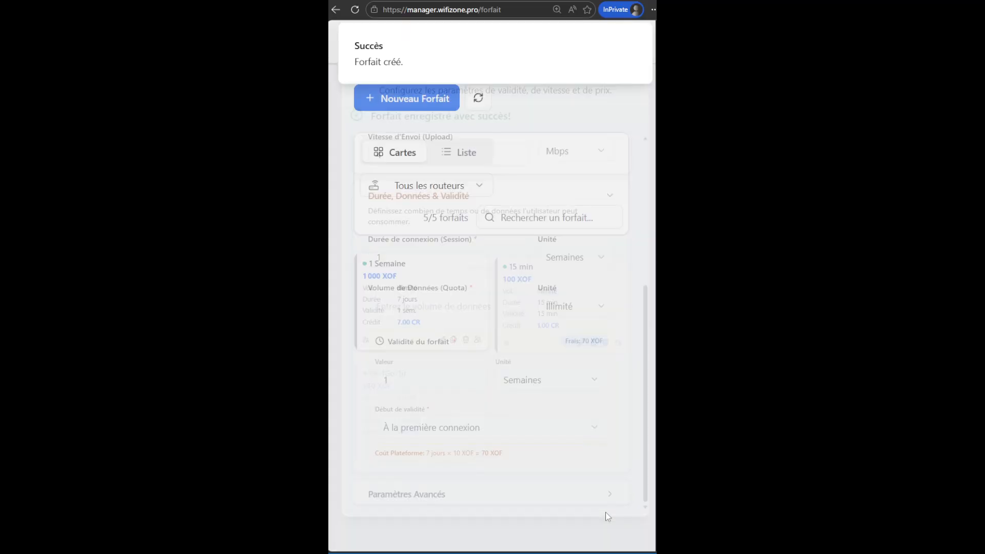
# Start a new plan named 1 Mois.
pyautogui.click(456, 156)
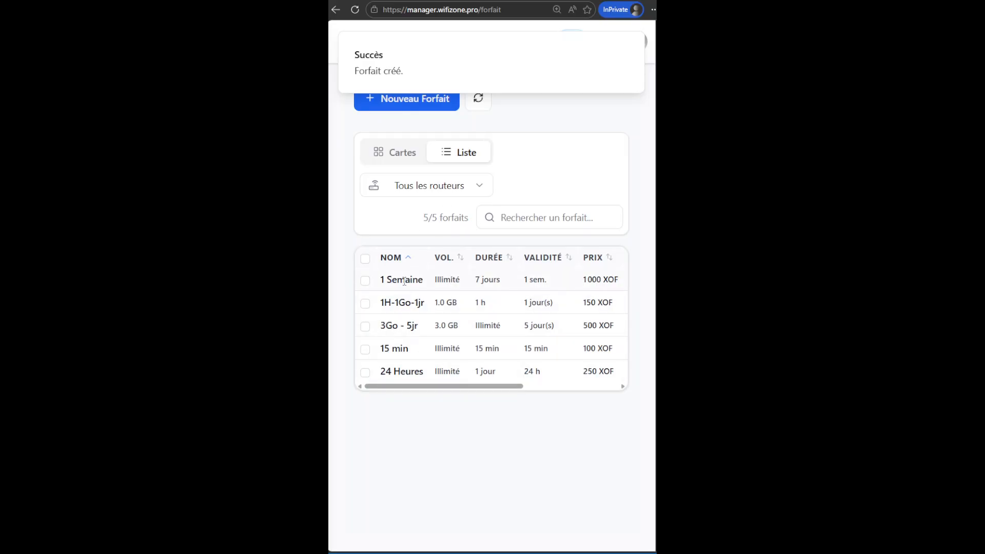
pyautogui.scroll(2, 420, 300)
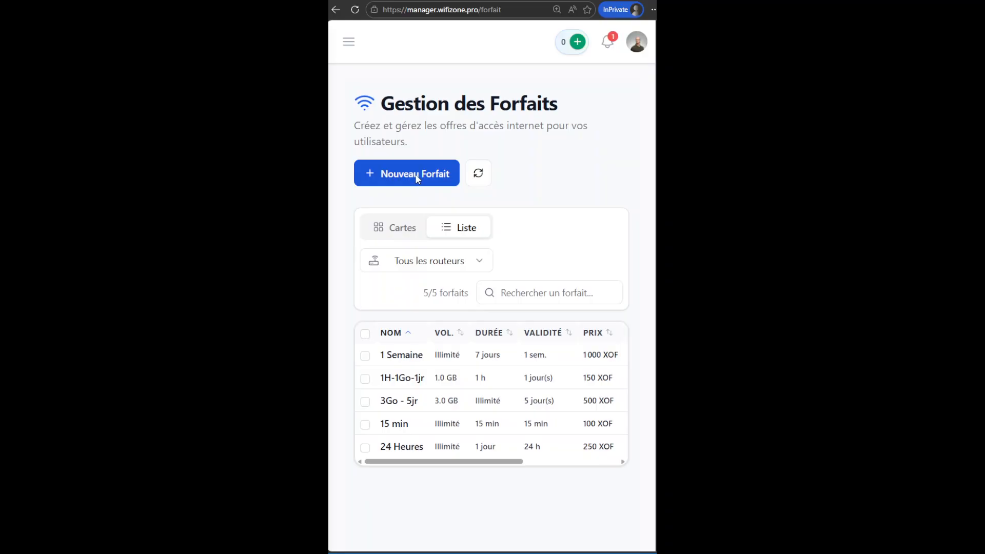
pyautogui.click(415, 175)
pyautogui.write('1 Mois')
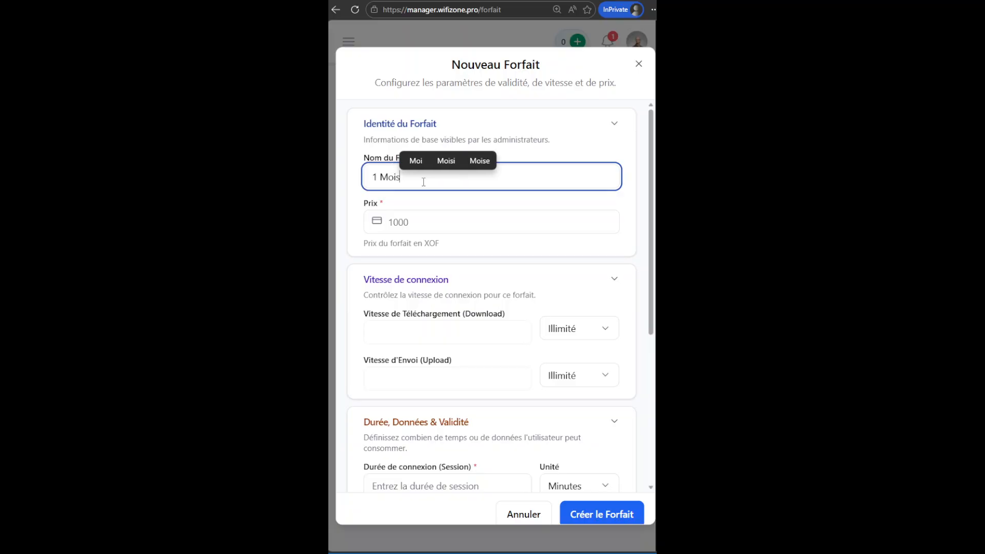
# Set the plan's price to 3000 XOF.
pyautogui.click(472, 228)
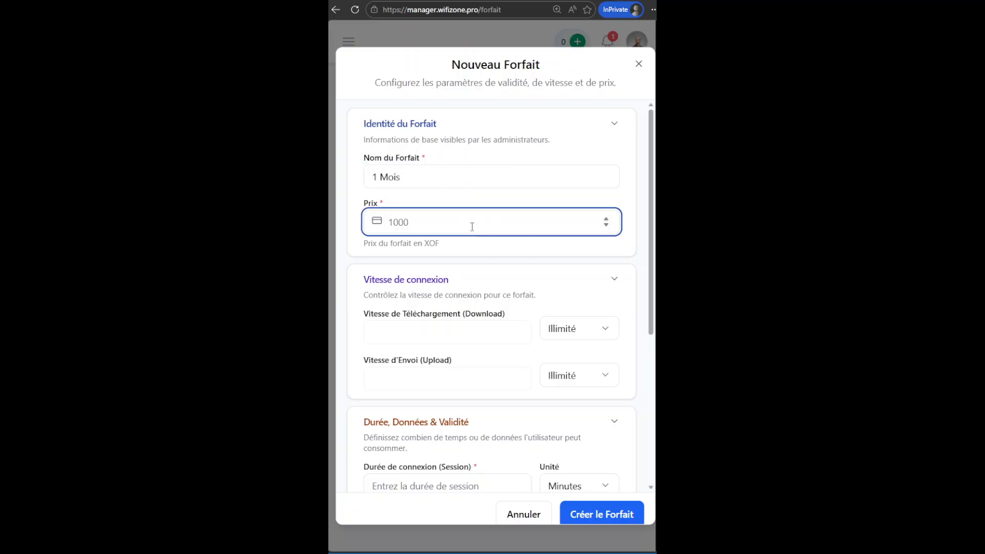
pyautogui.write('3000')
pyautogui.moveTo(651, 236)
pyautogui.mouseDown()
pyautogui.moveTo(651, 291)
pyautogui.moveTo(652, 222)
pyautogui.mouseUp()
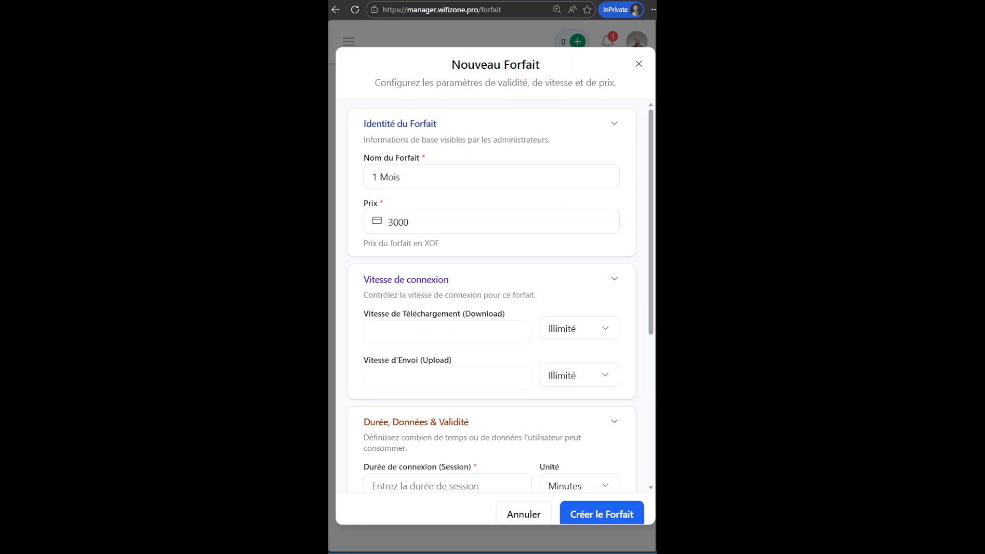
pyautogui.scroll(-2, 641, 231)
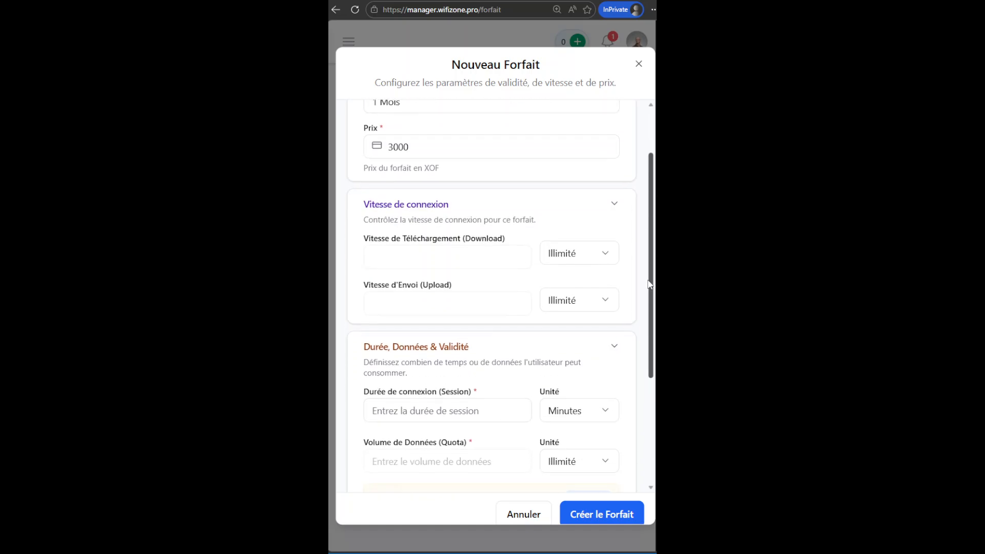
# Set the download speed to 8 Mbps and the upload speed to 4 Mbps.
pyautogui.scroll(-1, 613, 241)
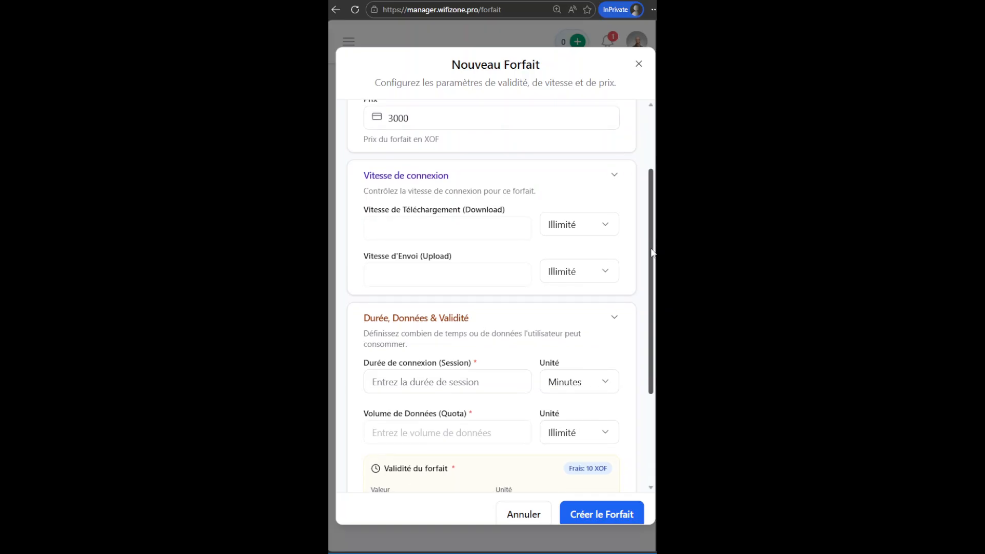
pyautogui.click(606, 222)
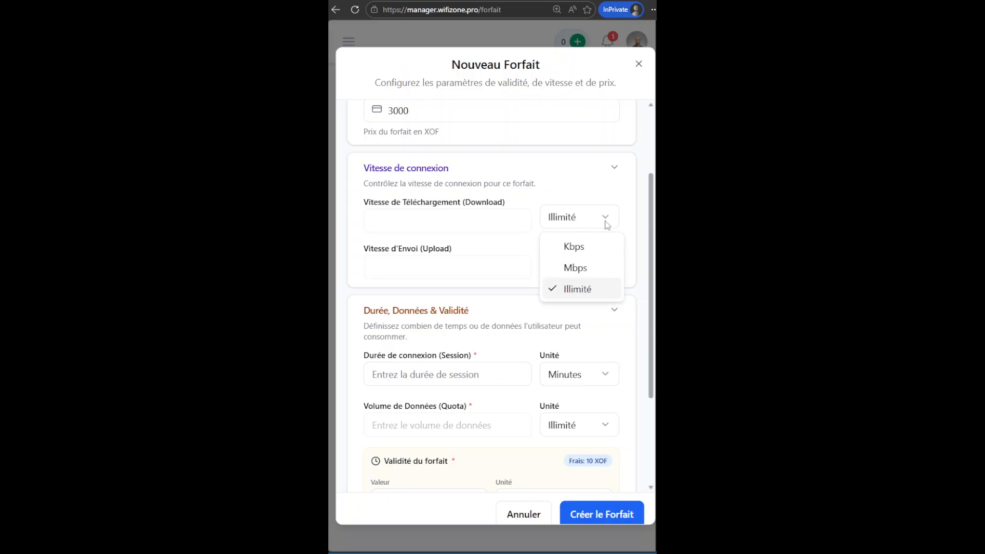
pyautogui.click(581, 272)
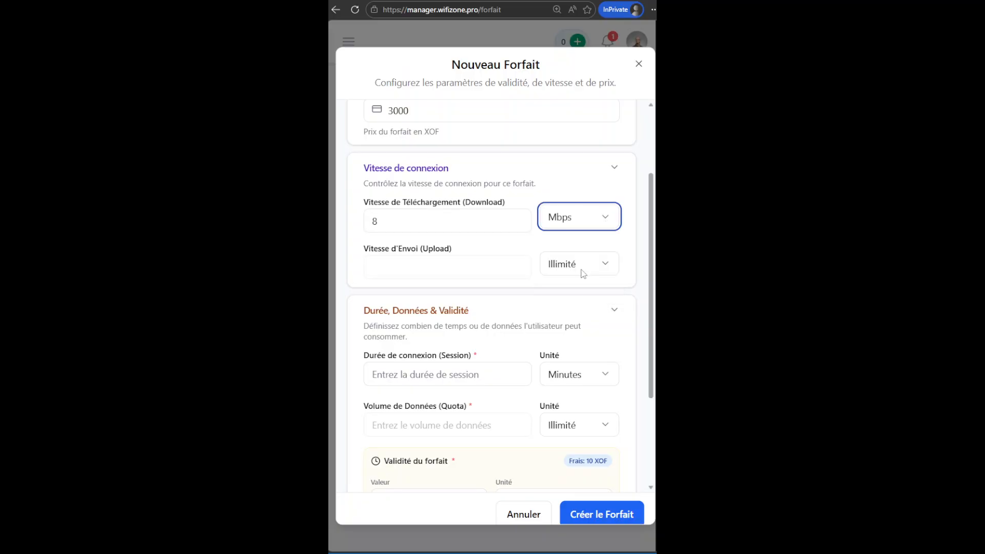
pyautogui.click(583, 266)
pyautogui.click(575, 314)
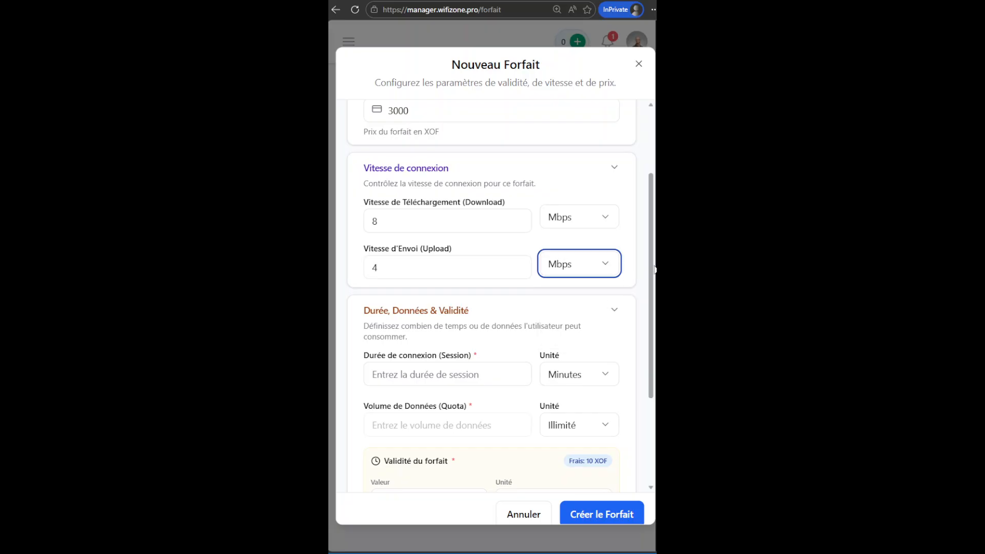
# Set the session duration to 1 Mois.
pyautogui.moveTo(650, 277); pyautogui.dragTo(649, 335)
pyautogui.scroll(-1, 650, 335)
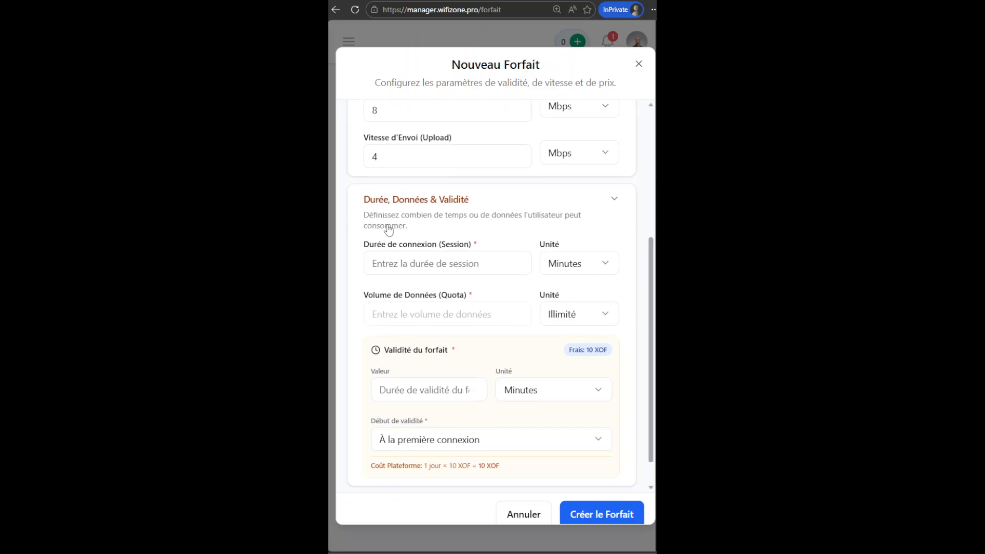
pyautogui.click(584, 264)
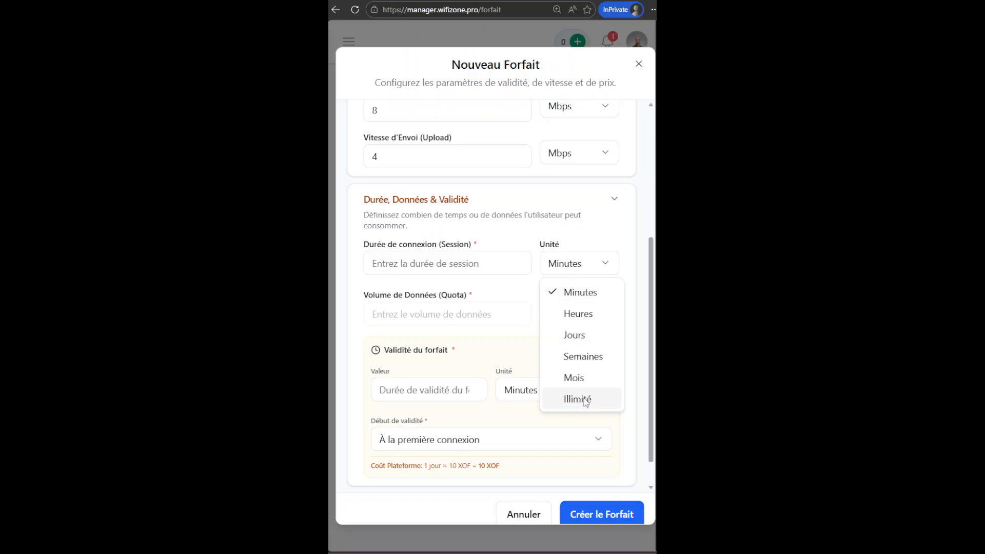
pyautogui.click(575, 378)
pyautogui.click(523, 268)
pyautogui.write('1')
# Switch the session duration to 30 Jours, then back to 1 Mois.
pyautogui.click(601, 264)
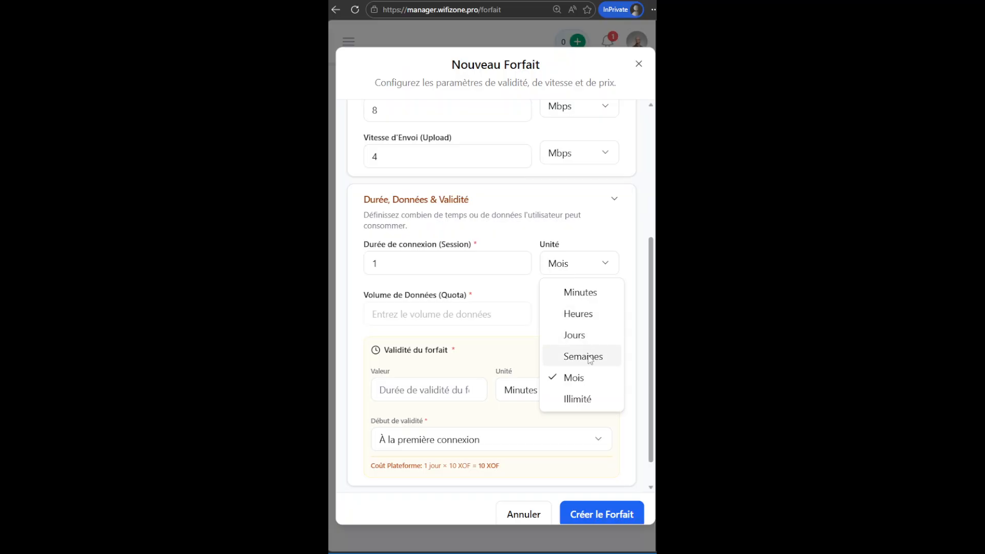
pyautogui.click(574, 335)
pyautogui.doubleClick(392, 262)
pyautogui.write('30')
pyautogui.click(575, 263)
pyautogui.click(587, 381)
pyautogui.hotkey('shift', 'Tab')
pyautogui.write('1')
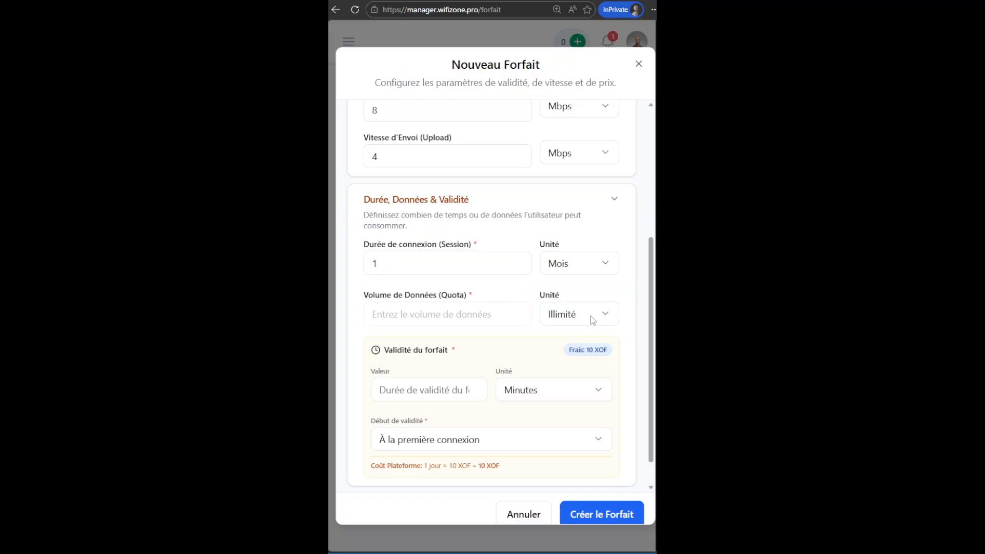
# Set the plan's validity to 1 Mois and create the plan.
pyautogui.click(590, 316)
pyautogui.click(586, 386)
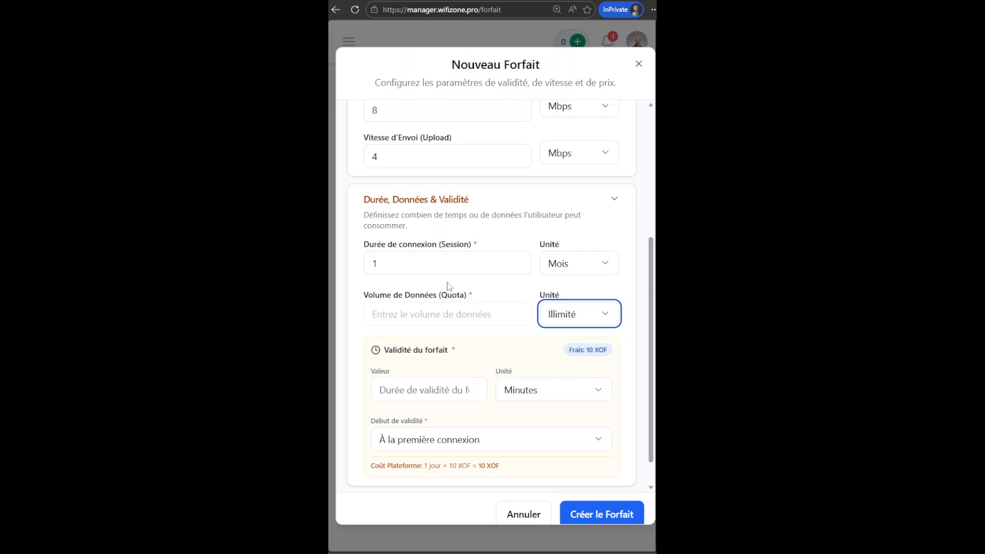
pyautogui.scroll(-1, 649, 345)
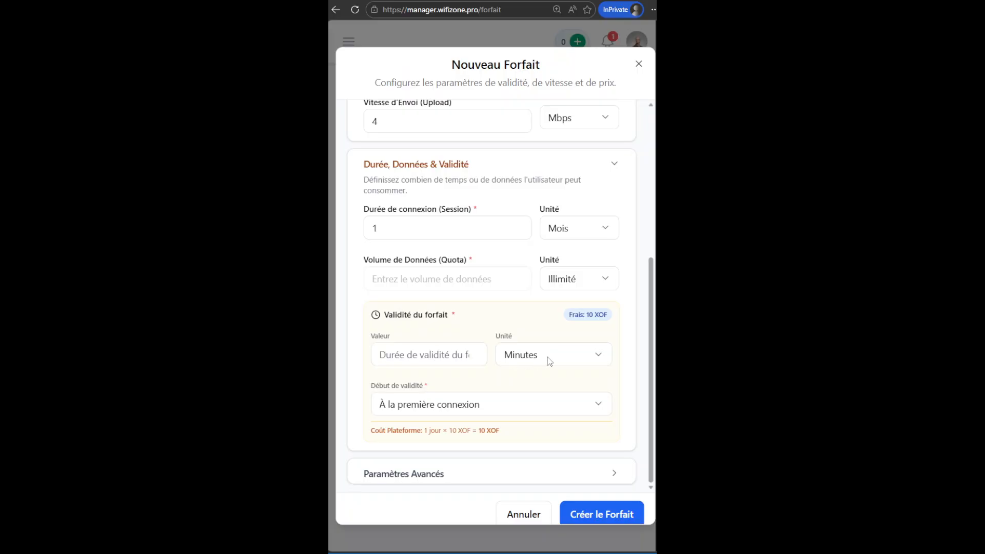
pyautogui.click(547, 356)
pyautogui.click(530, 469)
pyautogui.click(435, 356)
pyautogui.write('1')
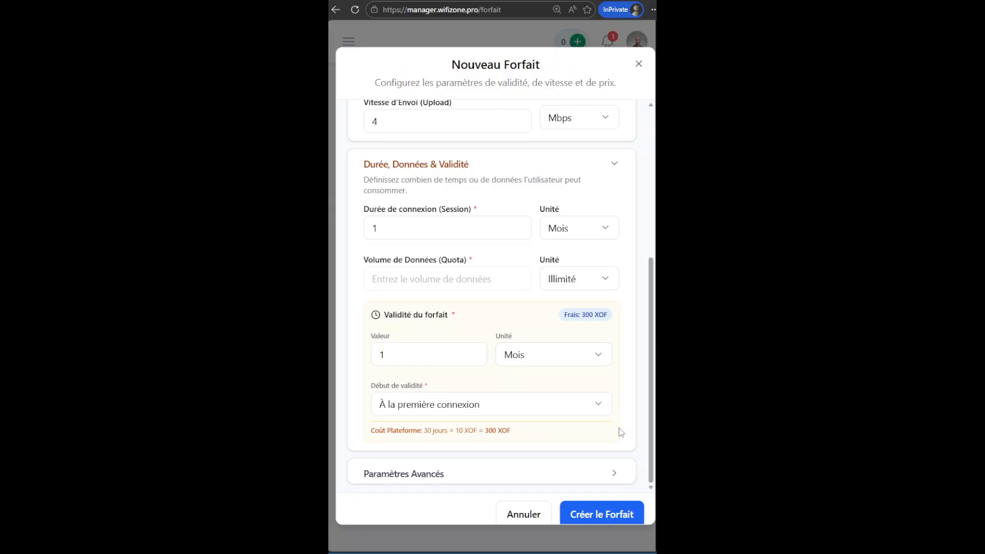
pyautogui.click(603, 516)
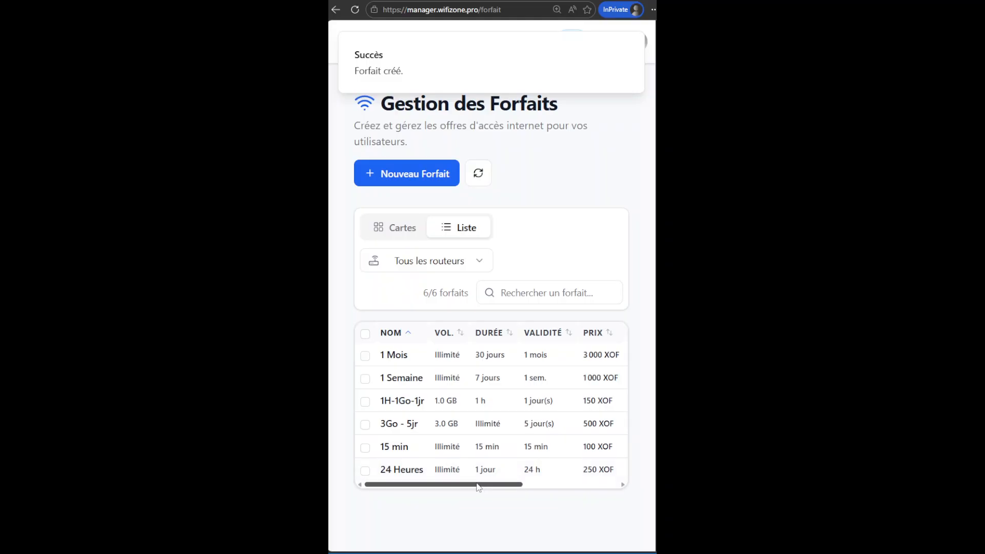
# Scroll the plans table sideways to review all its columns.
pyautogui.moveTo(477, 487); pyautogui.dragTo(426, 488)
pyautogui.click(436, 297)
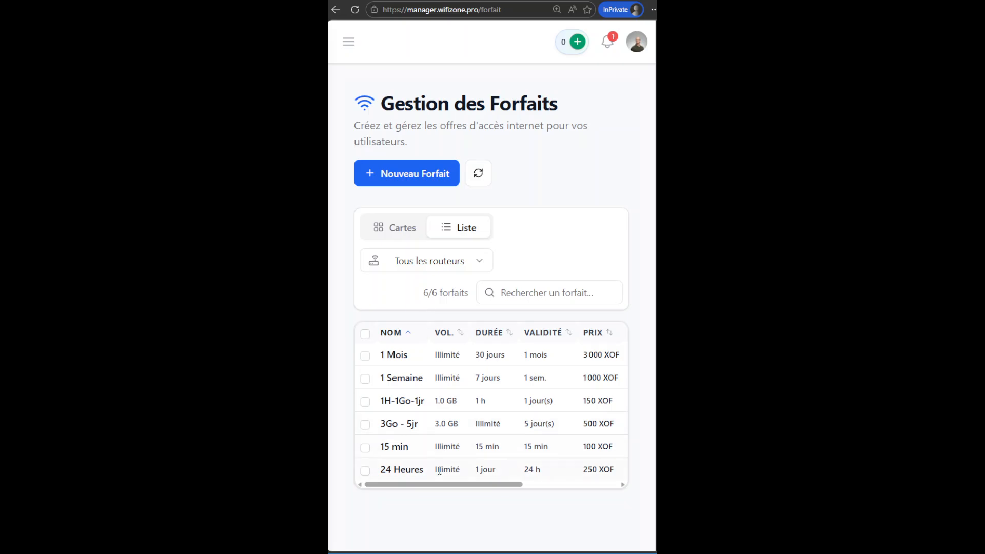
pyautogui.moveTo(436, 488); pyautogui.dragTo(515, 488)
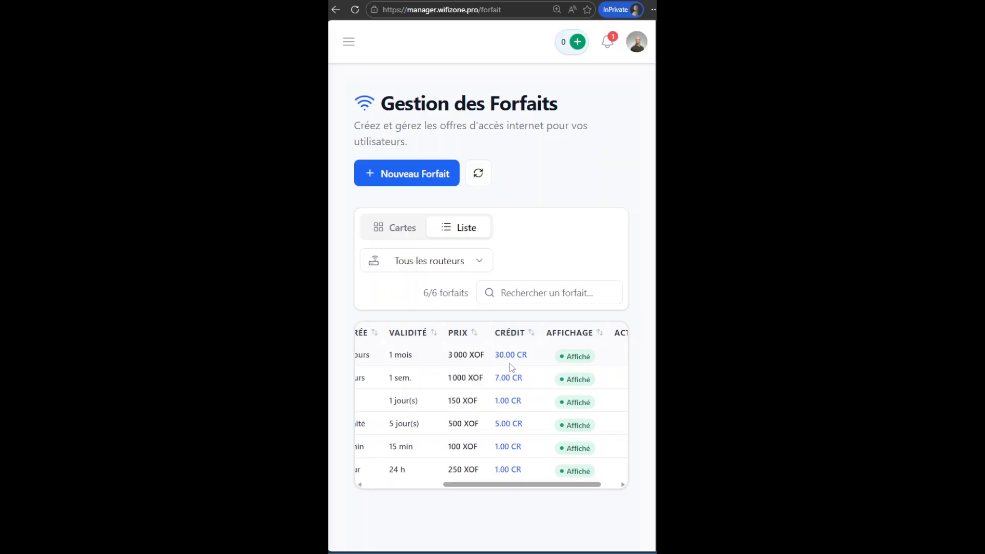
pyautogui.moveTo(519, 489); pyautogui.dragTo(425, 495)
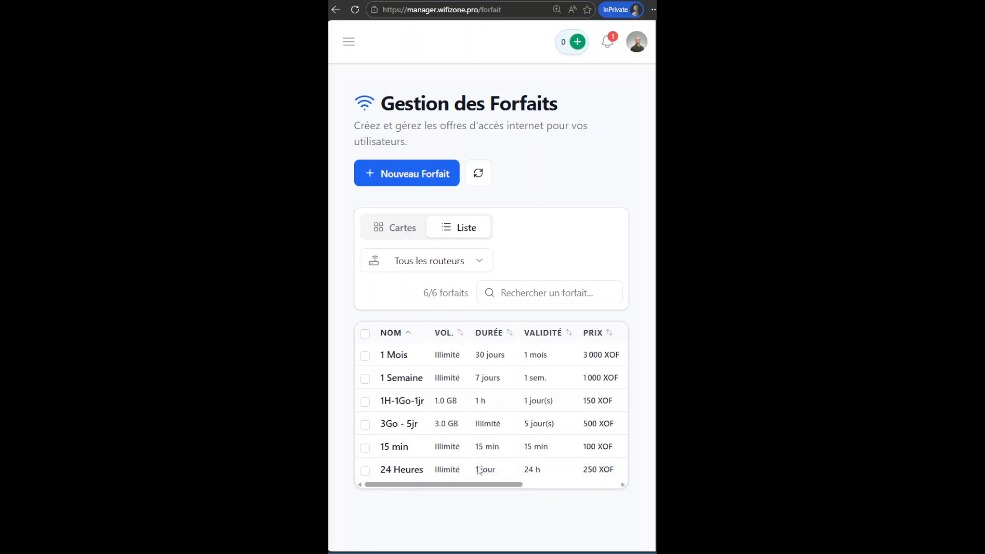
# Switch the plans list to card view and browse the plan cards.
pyautogui.click(396, 230)
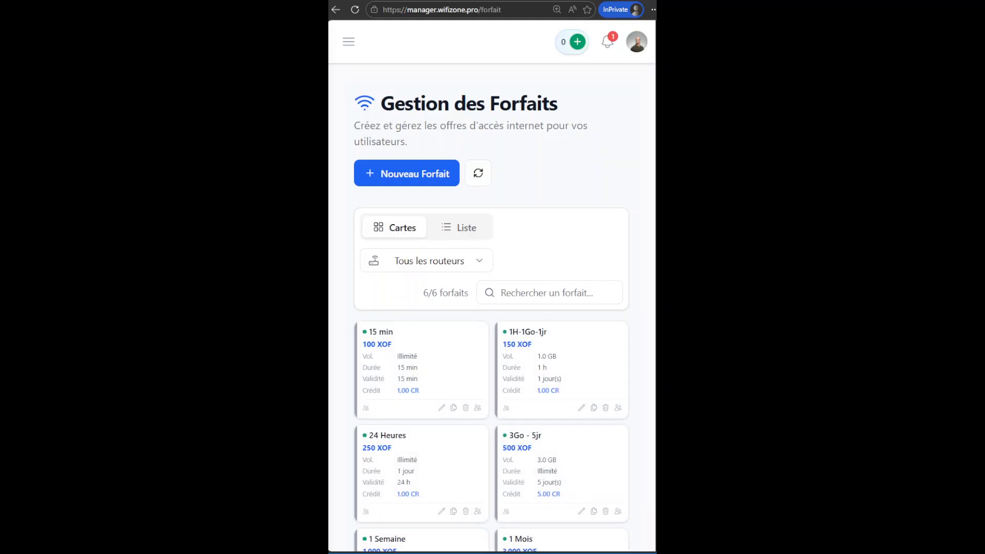
pyautogui.scroll(-2, 652, 368)
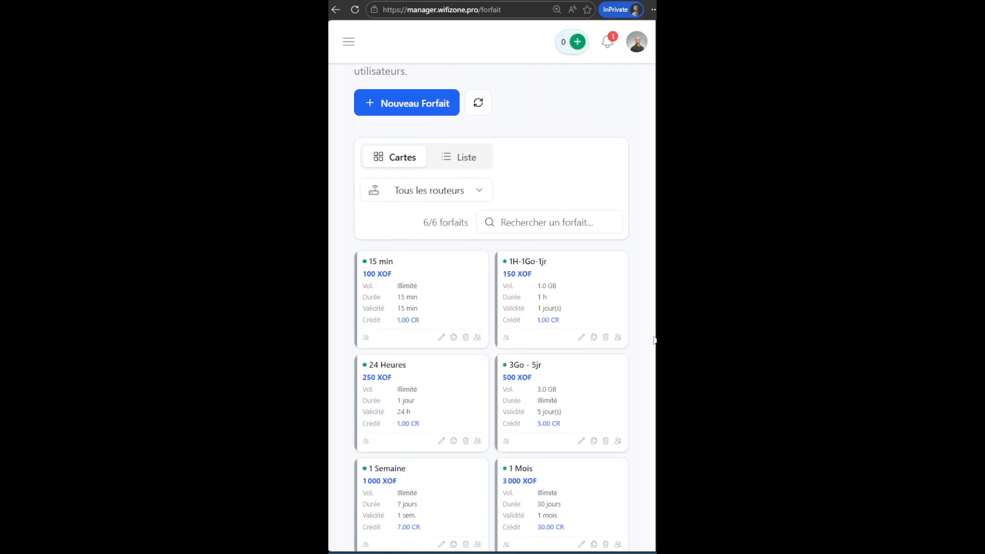
pyautogui.scroll(2, 651, 368)
pyautogui.scroll(-2, 653, 385)
pyautogui.scroll(2, 491, 308)
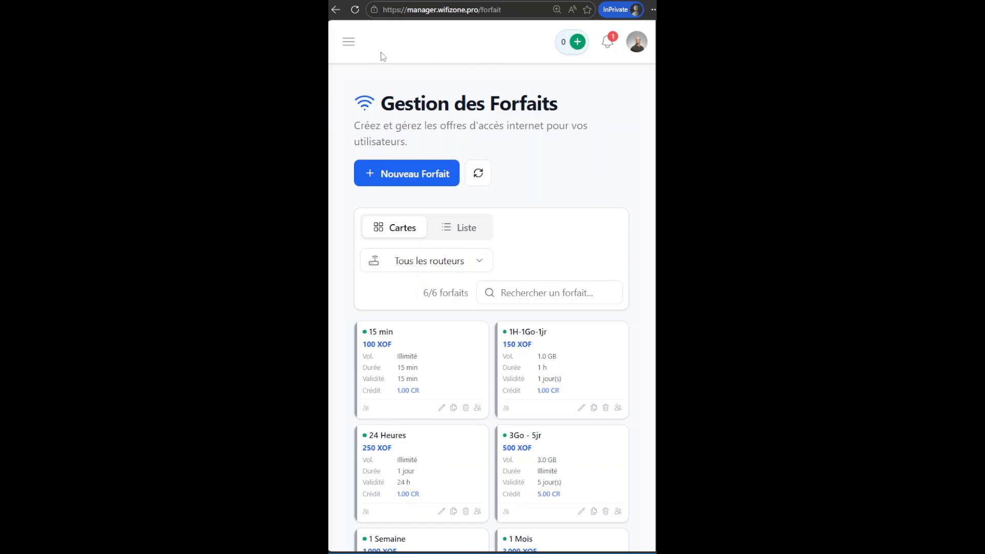
pyautogui.click(349, 44)
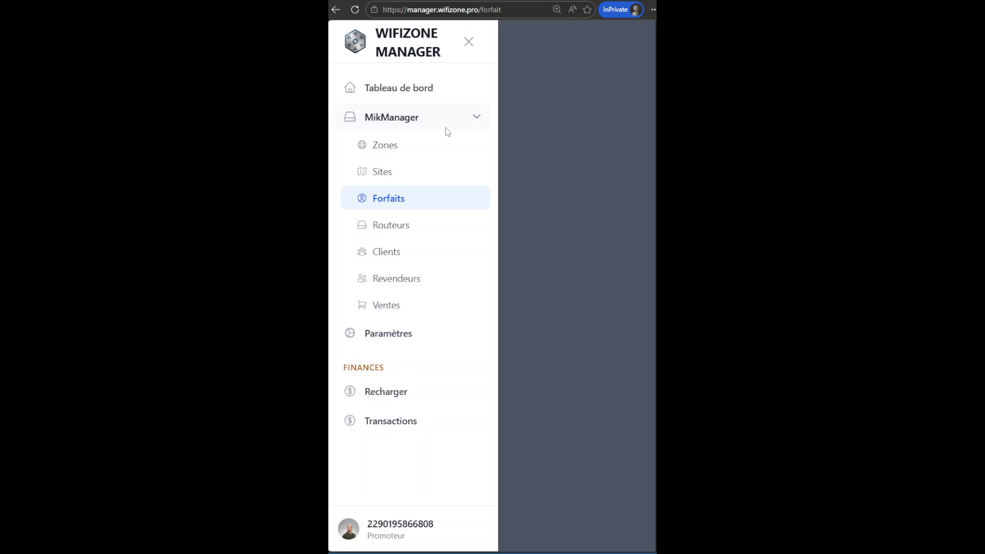
pyautogui.click(547, 142)
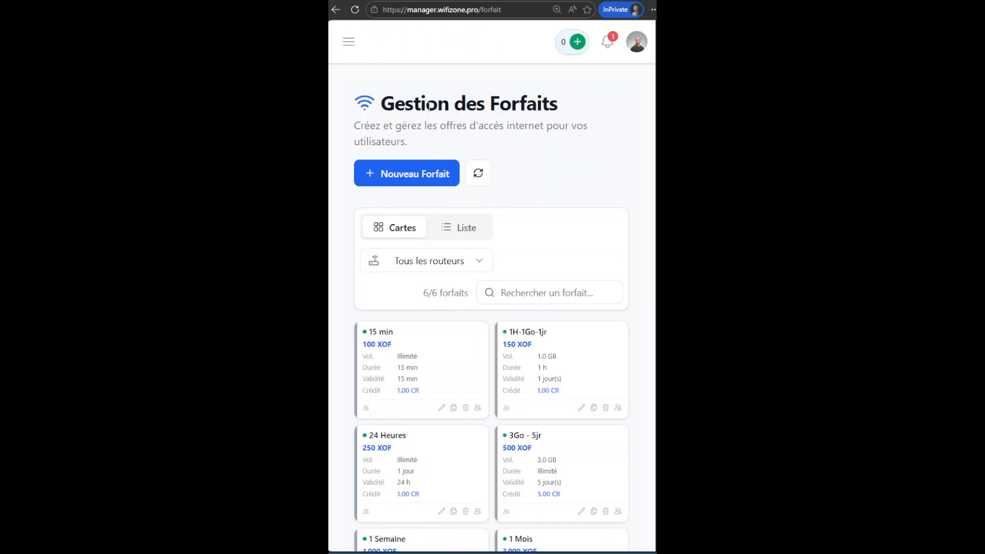
pyautogui.click(349, 42)
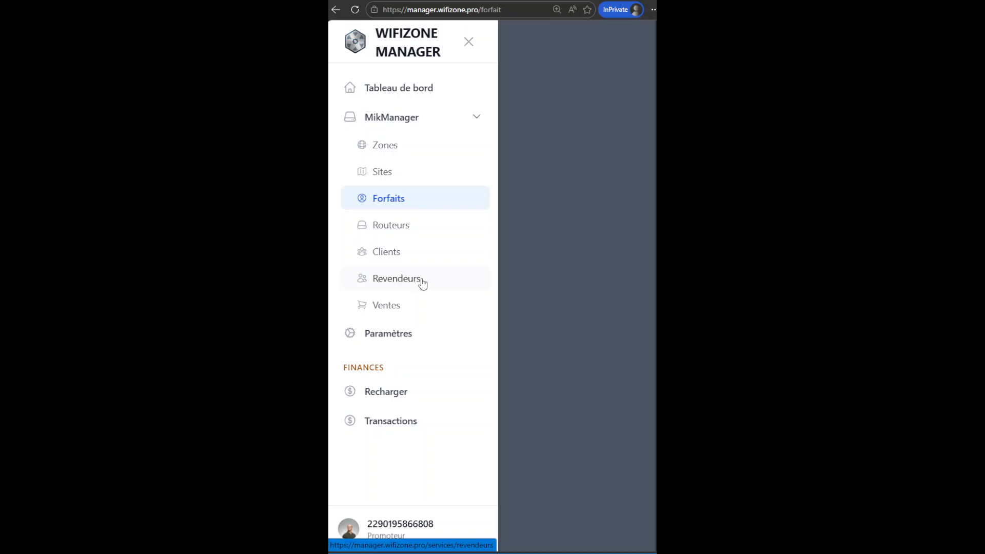
pyautogui.click(549, 227)
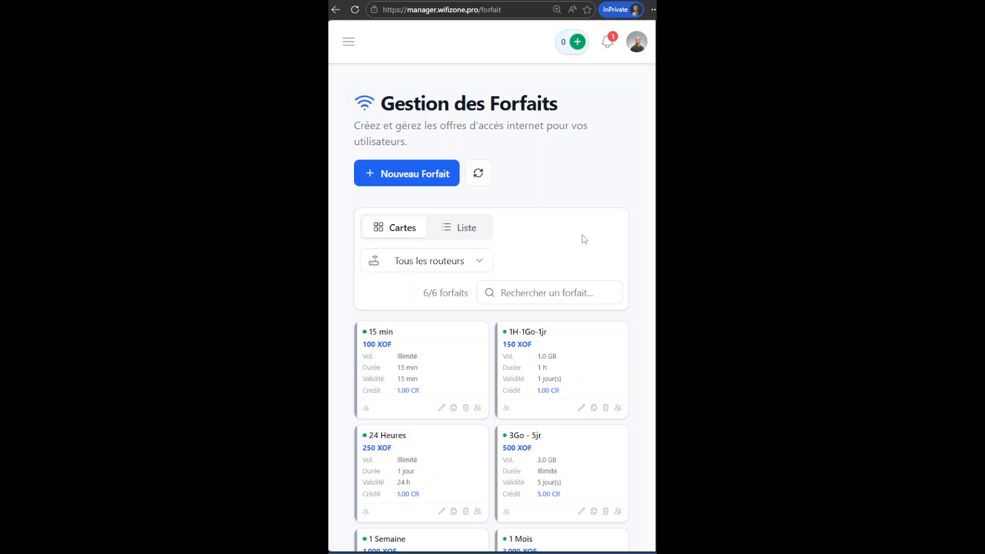
pyautogui.scroll(-3, 651, 286)
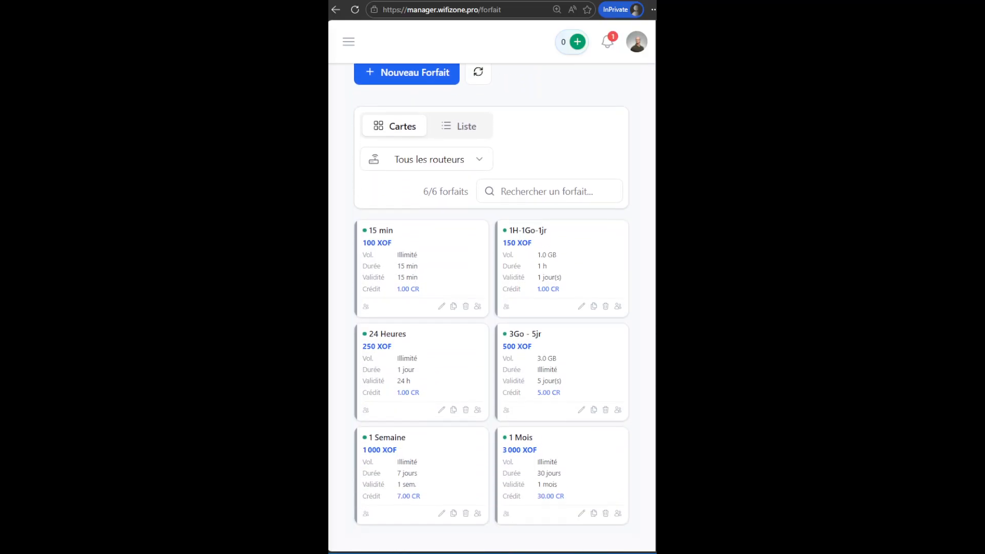